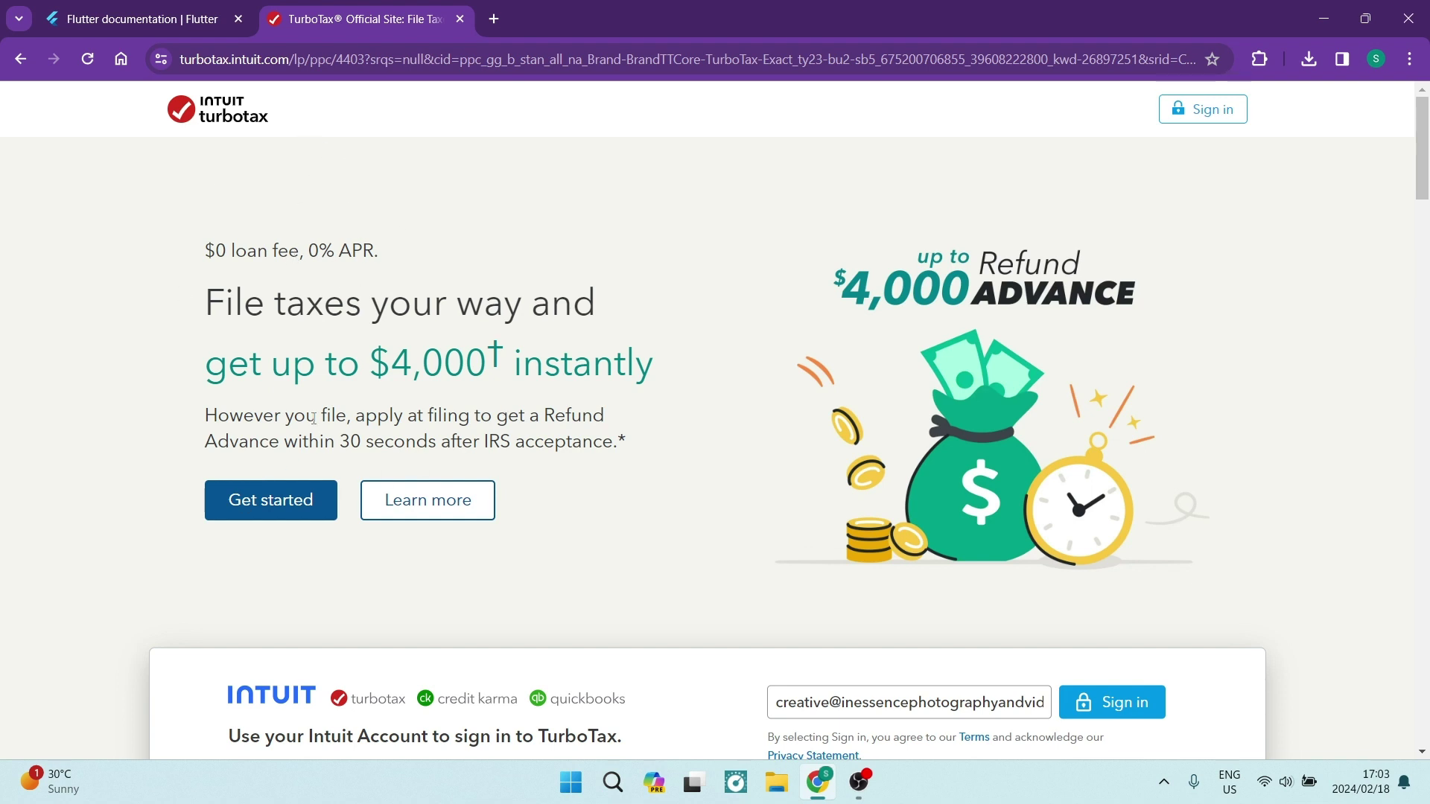
Start setup from the TurboTax landing page with Get started
left_click(286, 510)
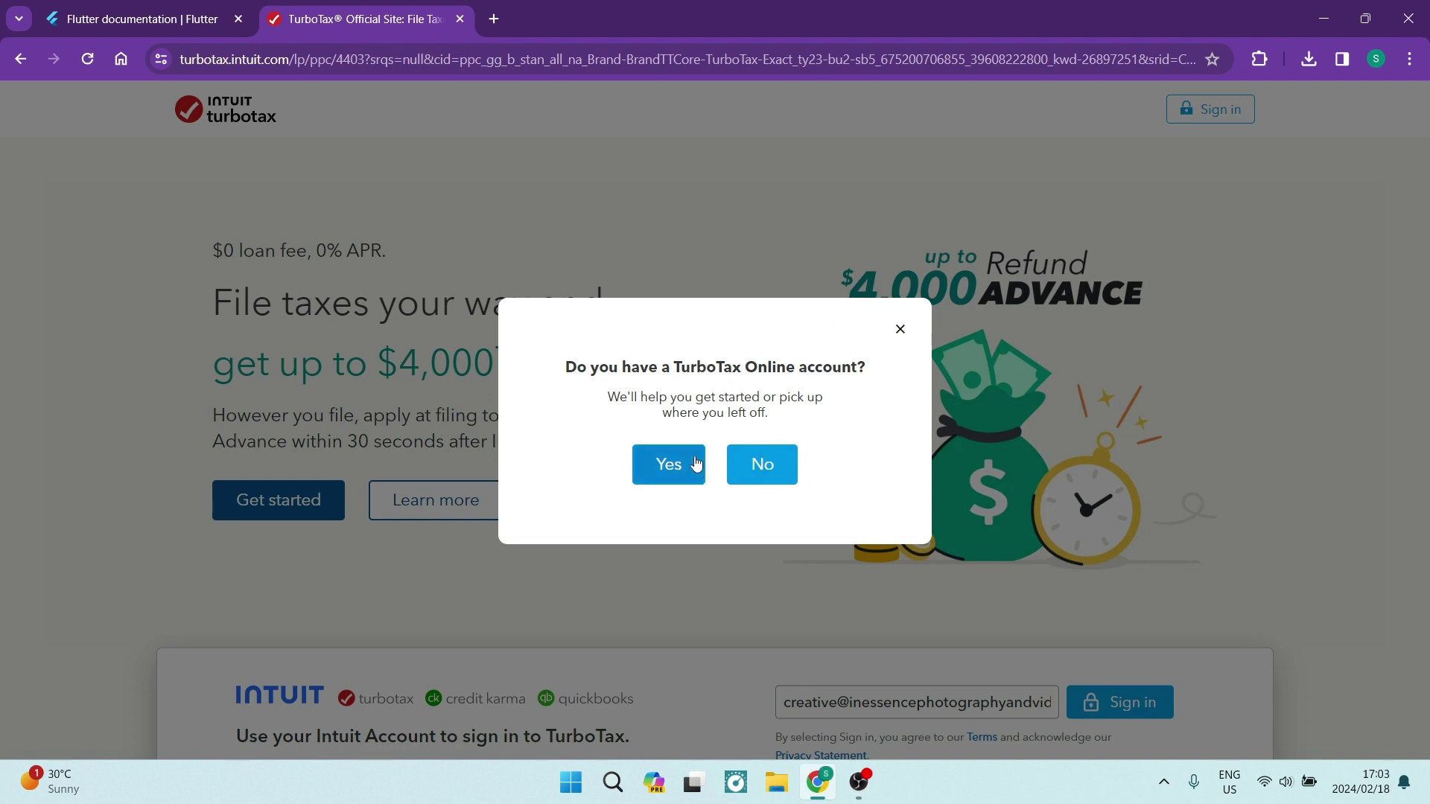
Answer that you have no TurboTax Online account and review the listed steps
left_click(762, 456)
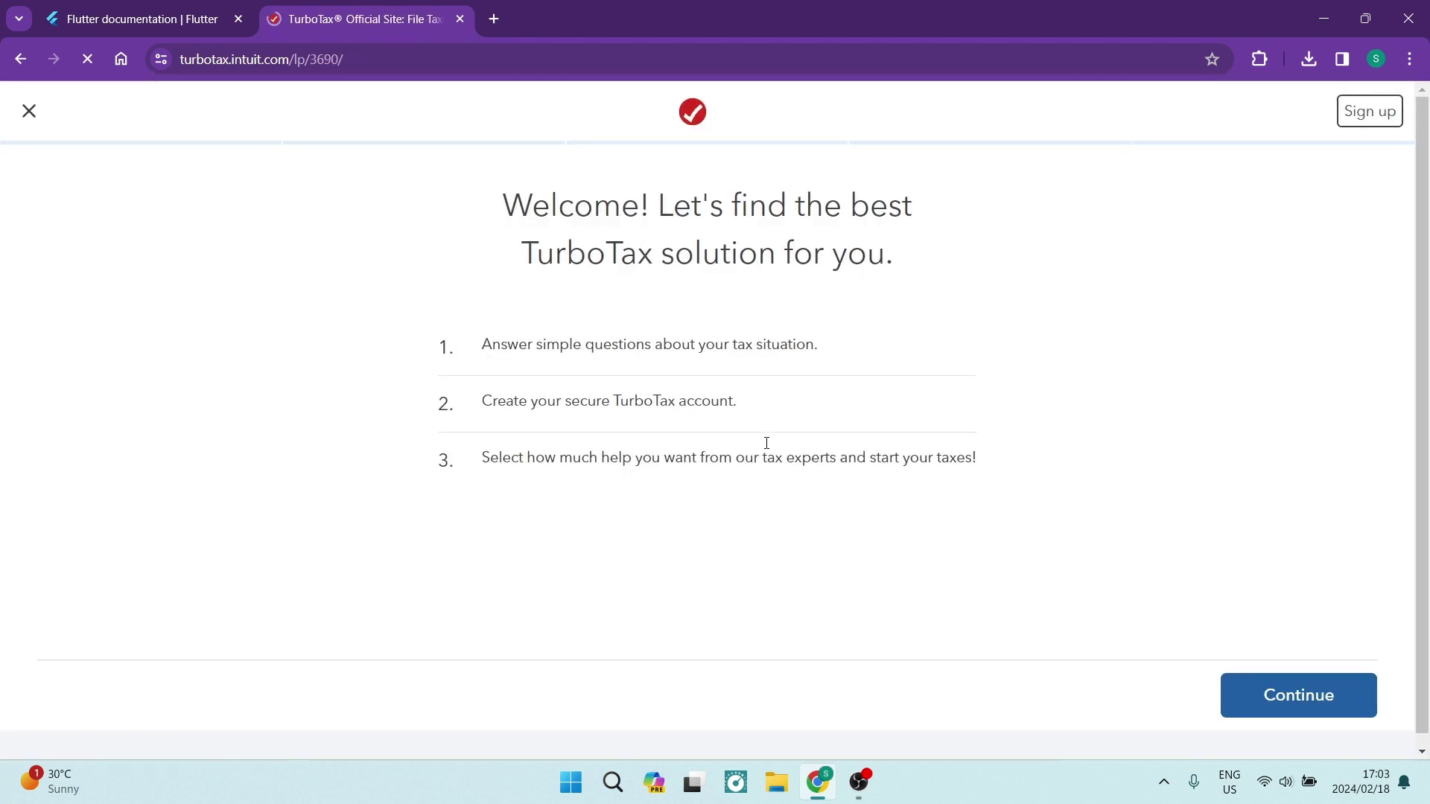
left_click_drag(485, 345, 853, 351)
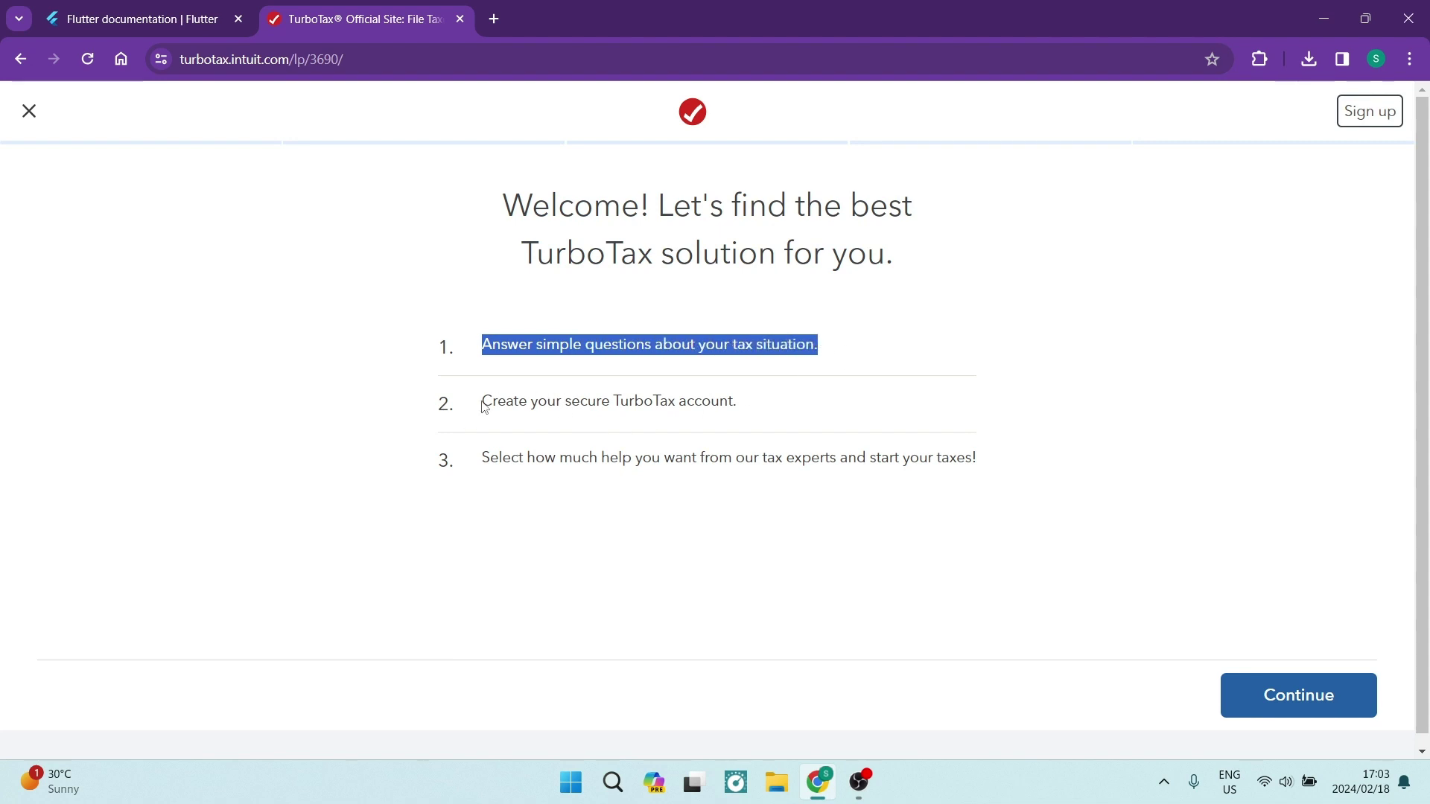
left_click_drag(482, 402, 796, 424)
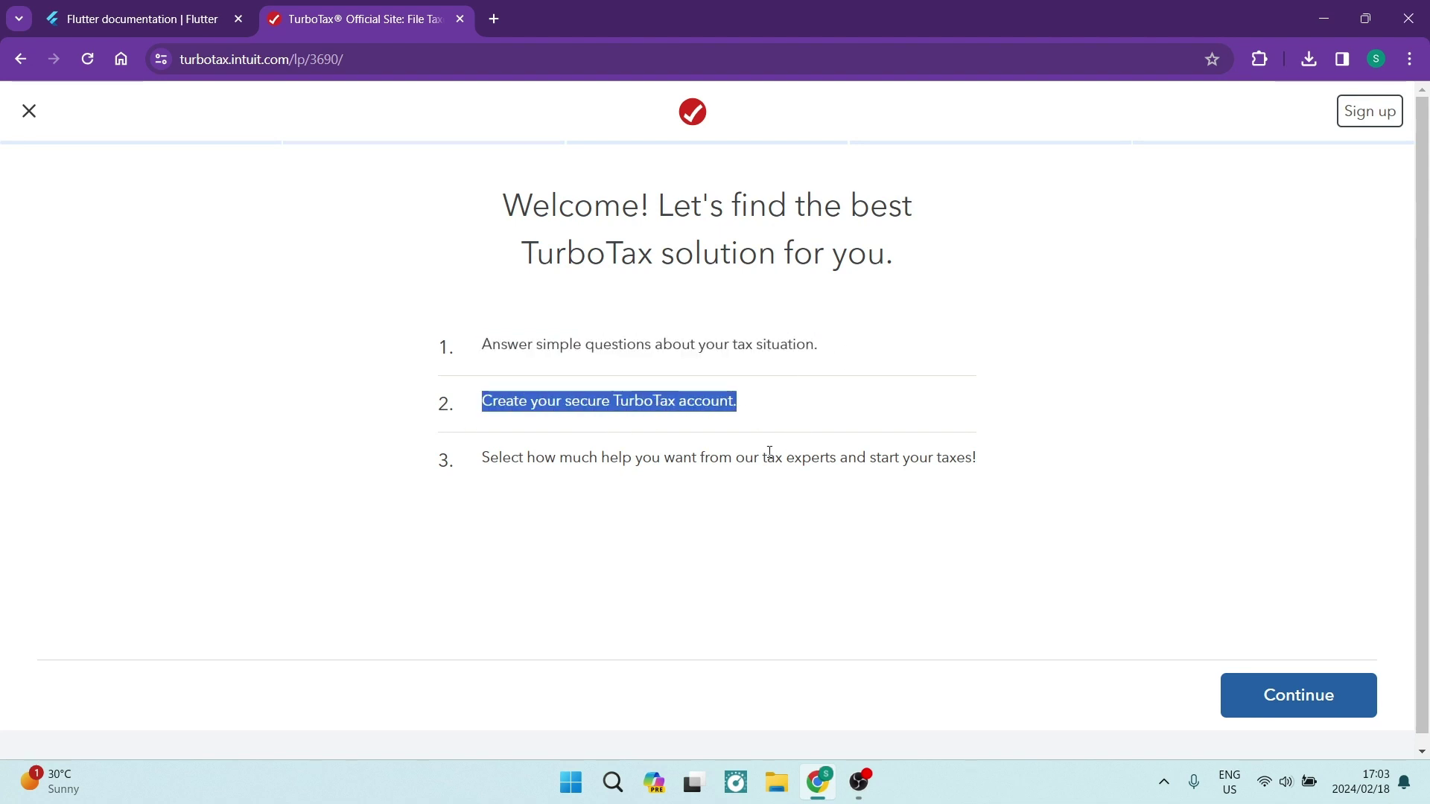
left_click_drag(481, 460, 1000, 477)
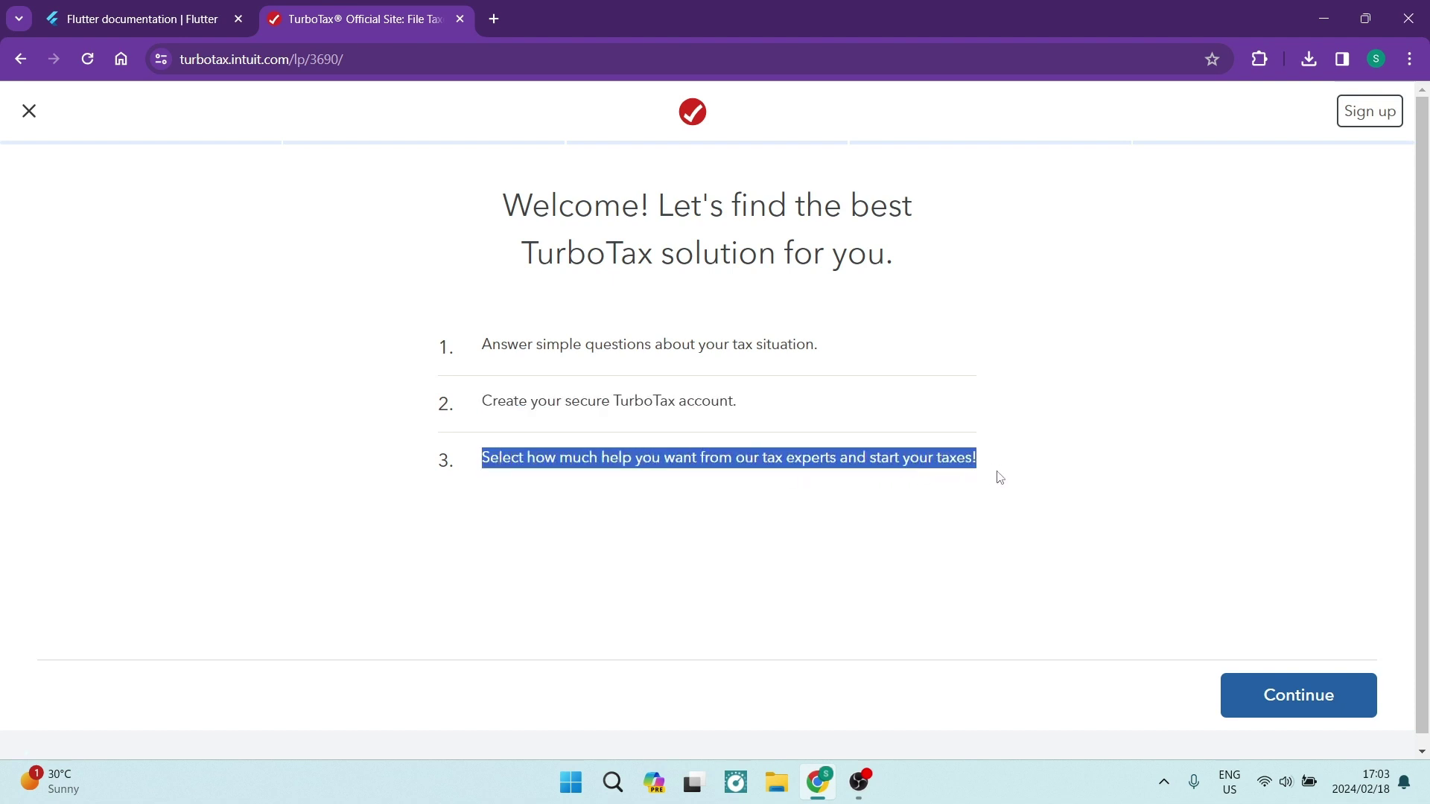
left_click(1280, 699)
Enter your ZIP code and mark yourself as a freelancer/gig worker
left_click(700, 414)
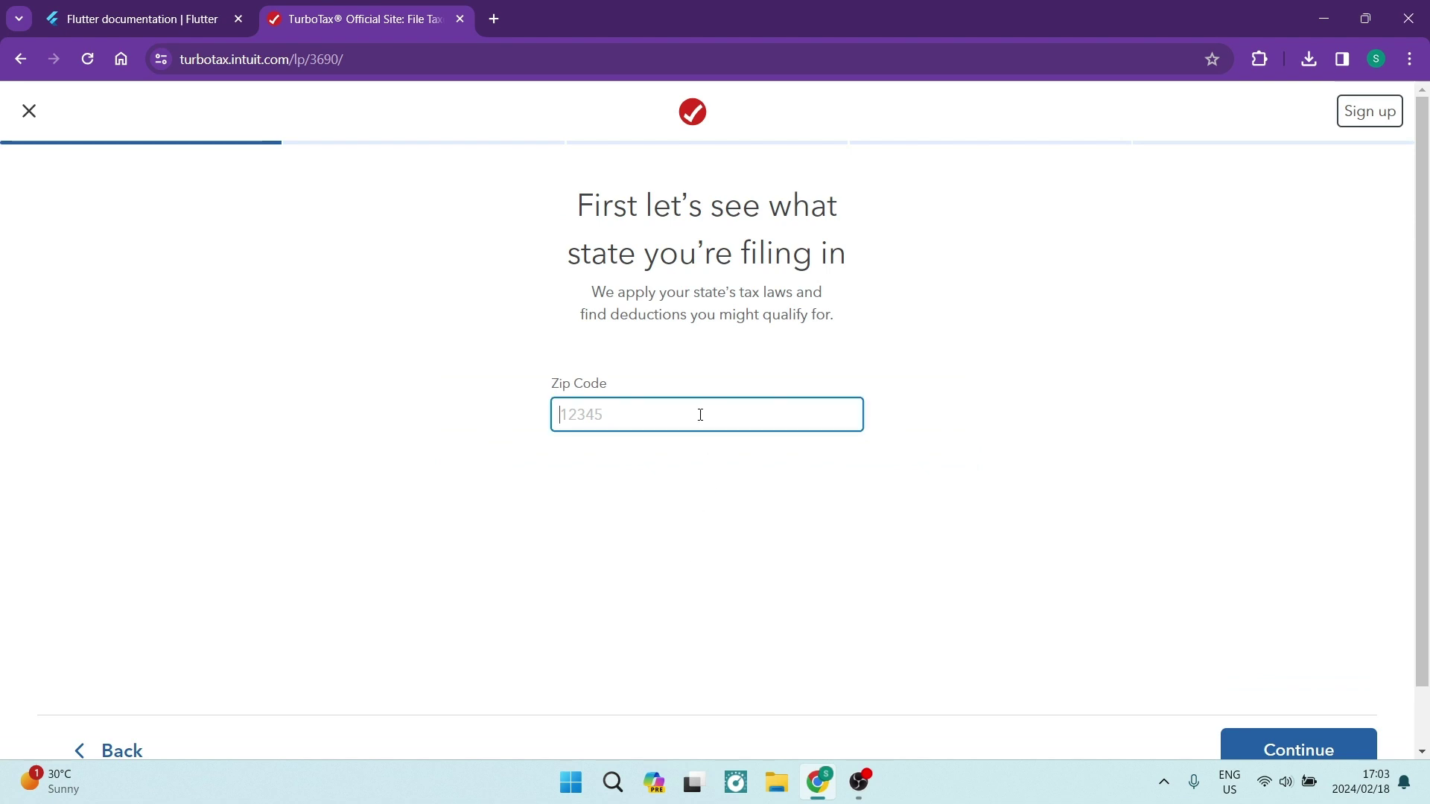
type("7185")
left_click(1298, 750)
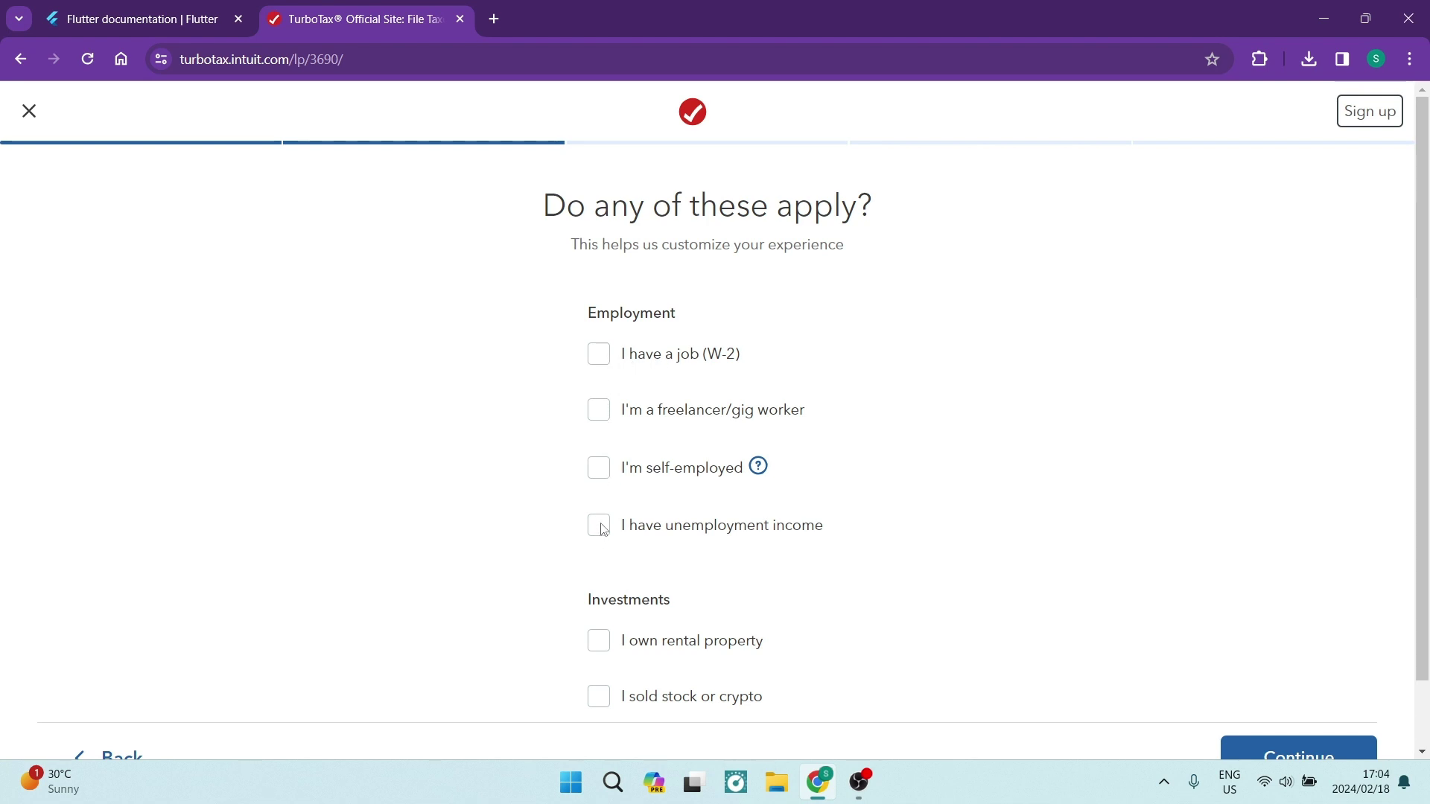
left_click(601, 413)
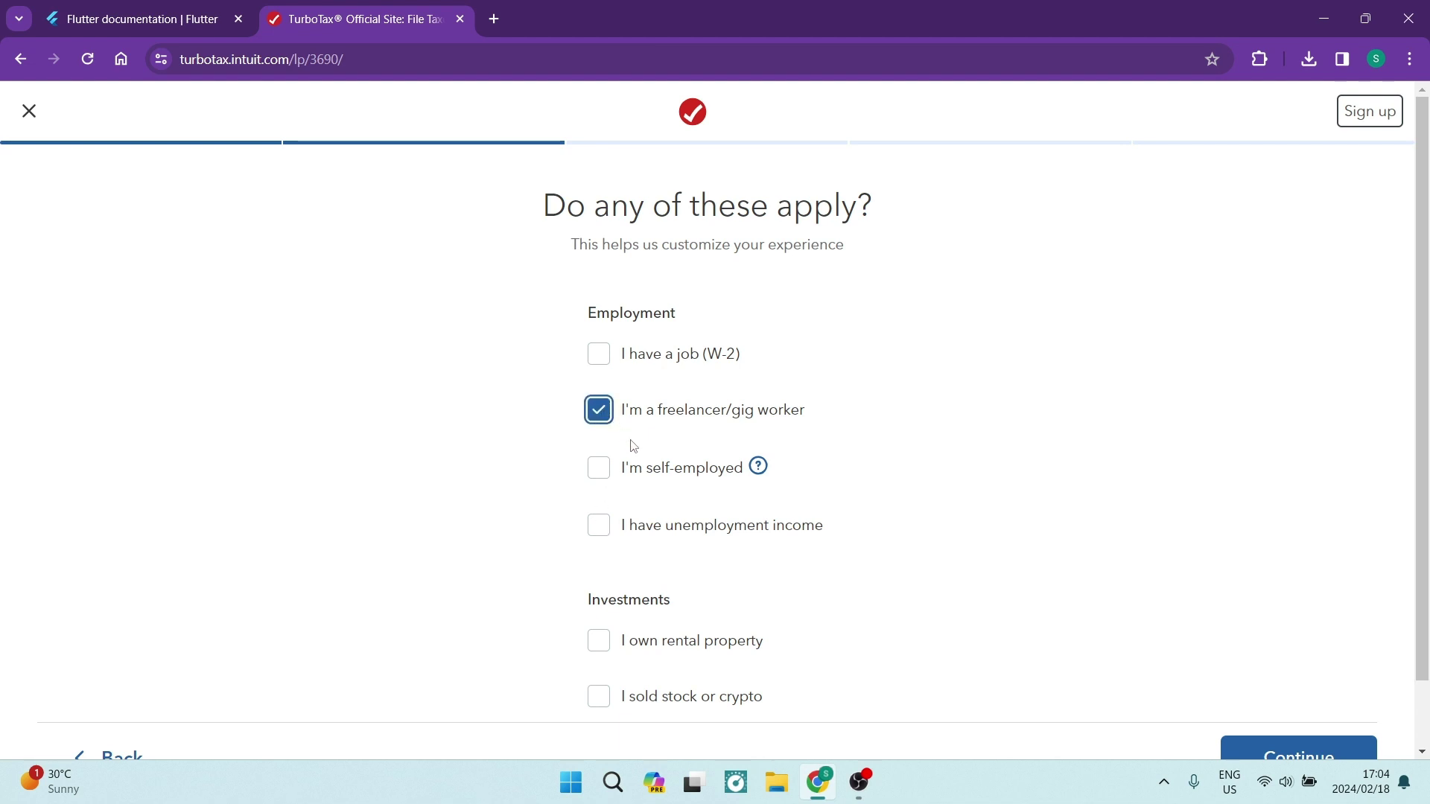
scroll(574, 547, "down", 1)
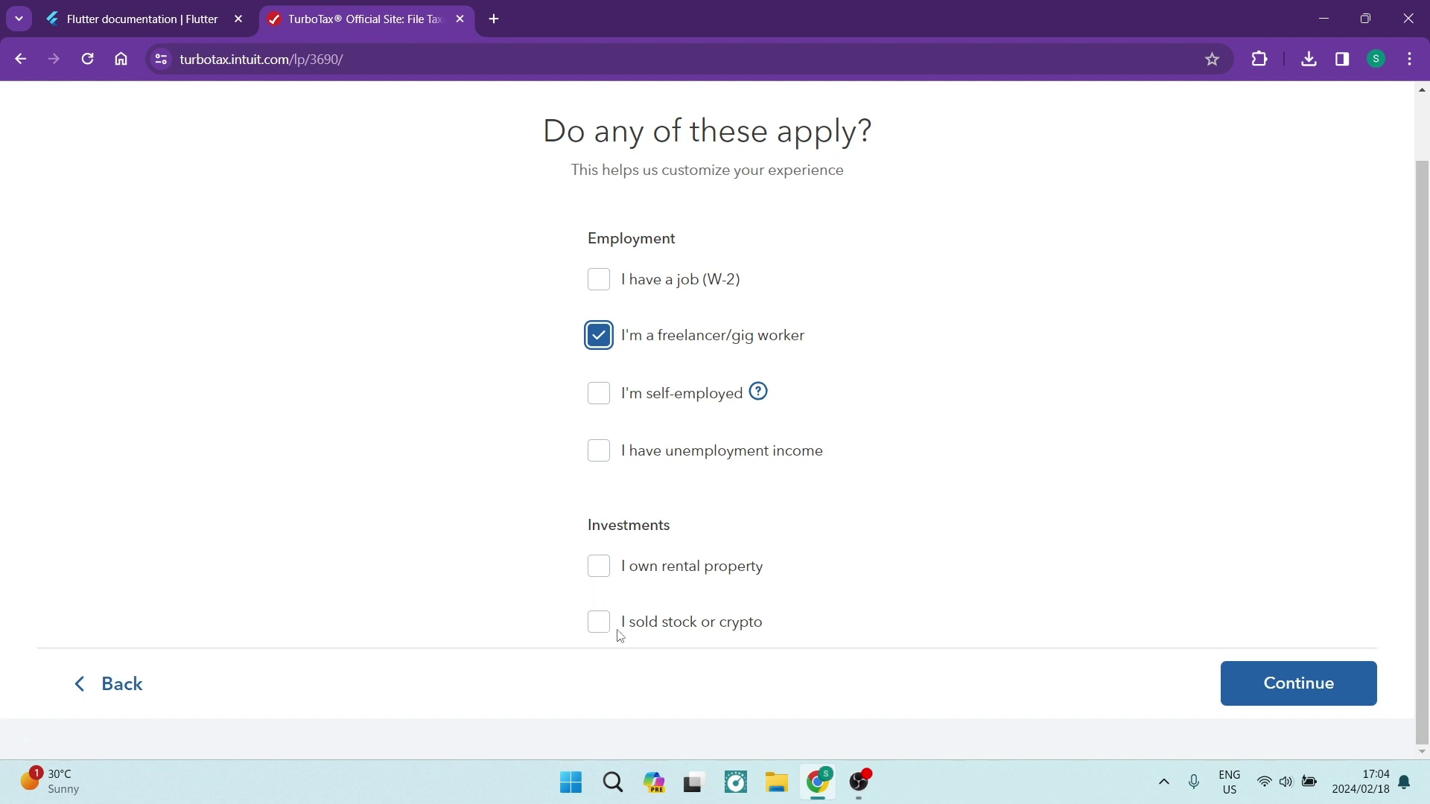
On the housing and family questions, tick 'I paid rent' and 'I have children/dependents'
left_click(1245, 672)
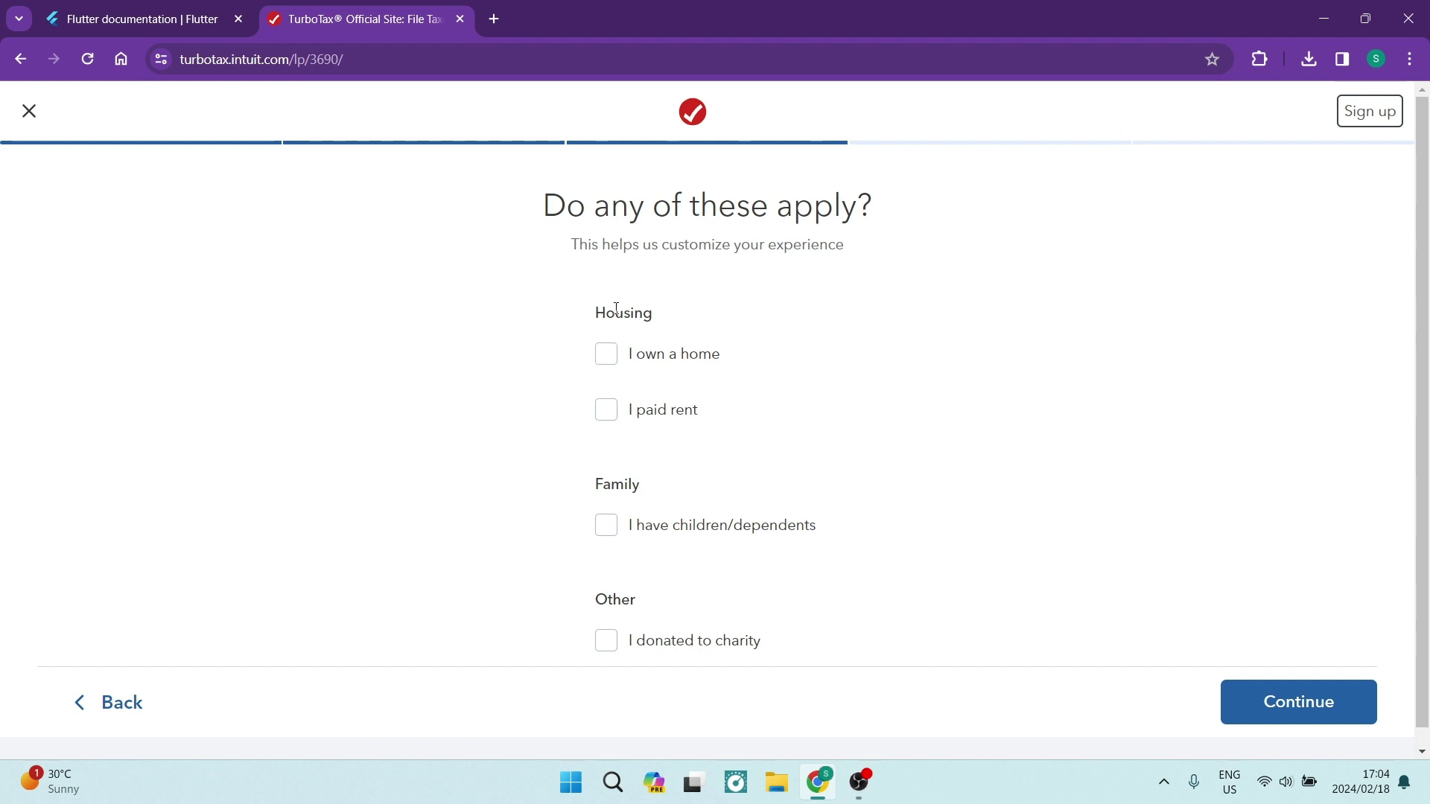
left_click(605, 409)
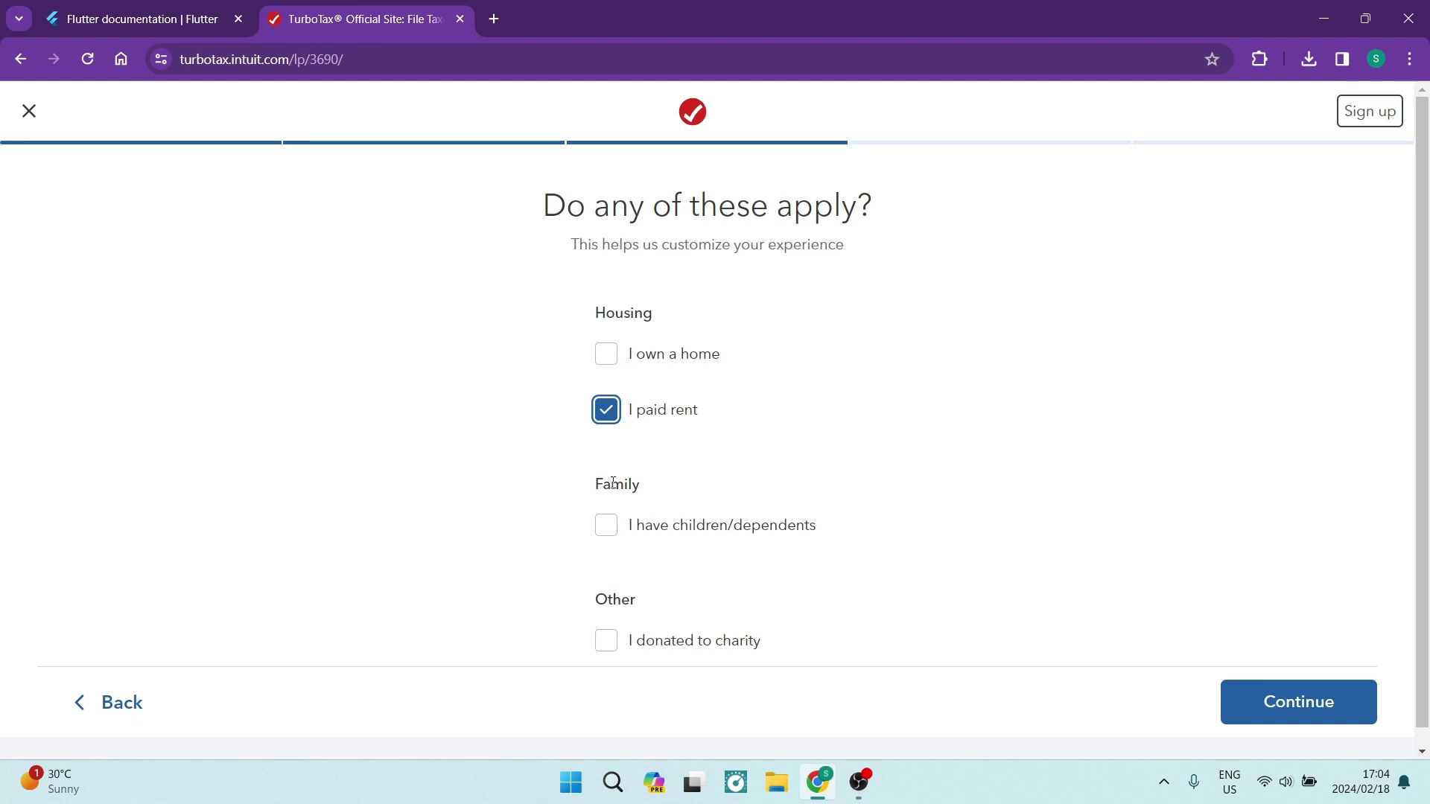
left_click(608, 527)
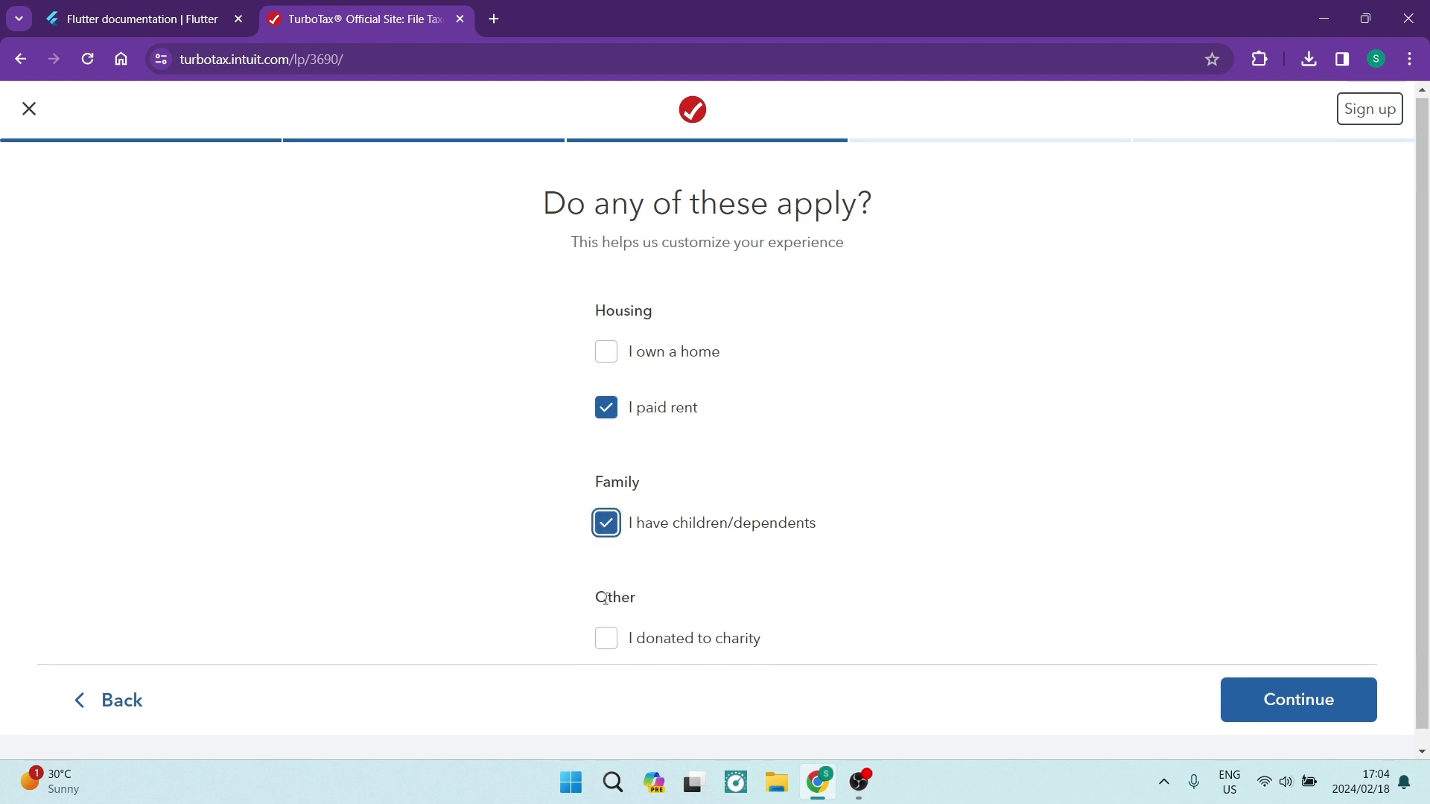
scroll(612, 599, "down", 1)
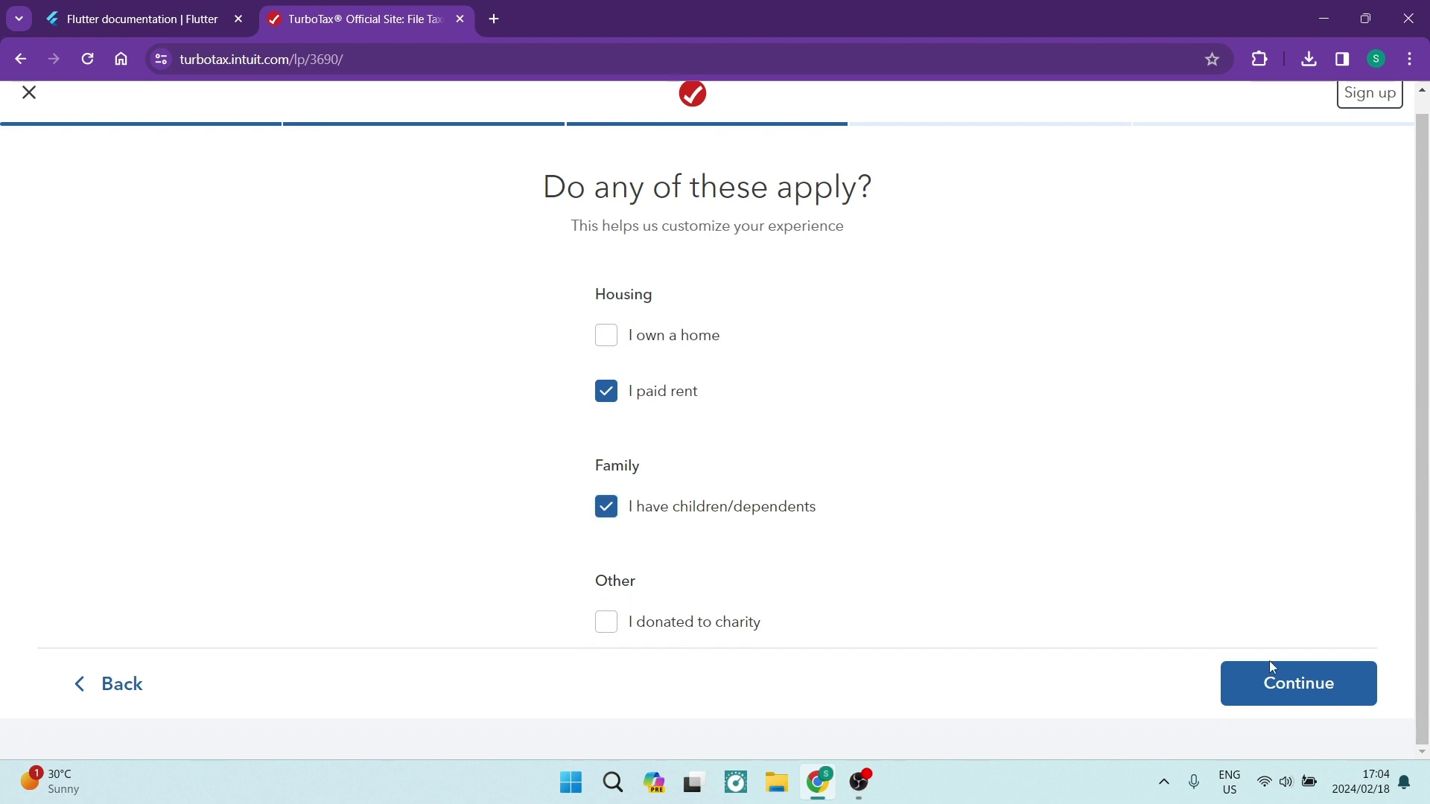
Set the tax-confidence slider to 'I don't feel confident' and submit it
left_click(1276, 682)
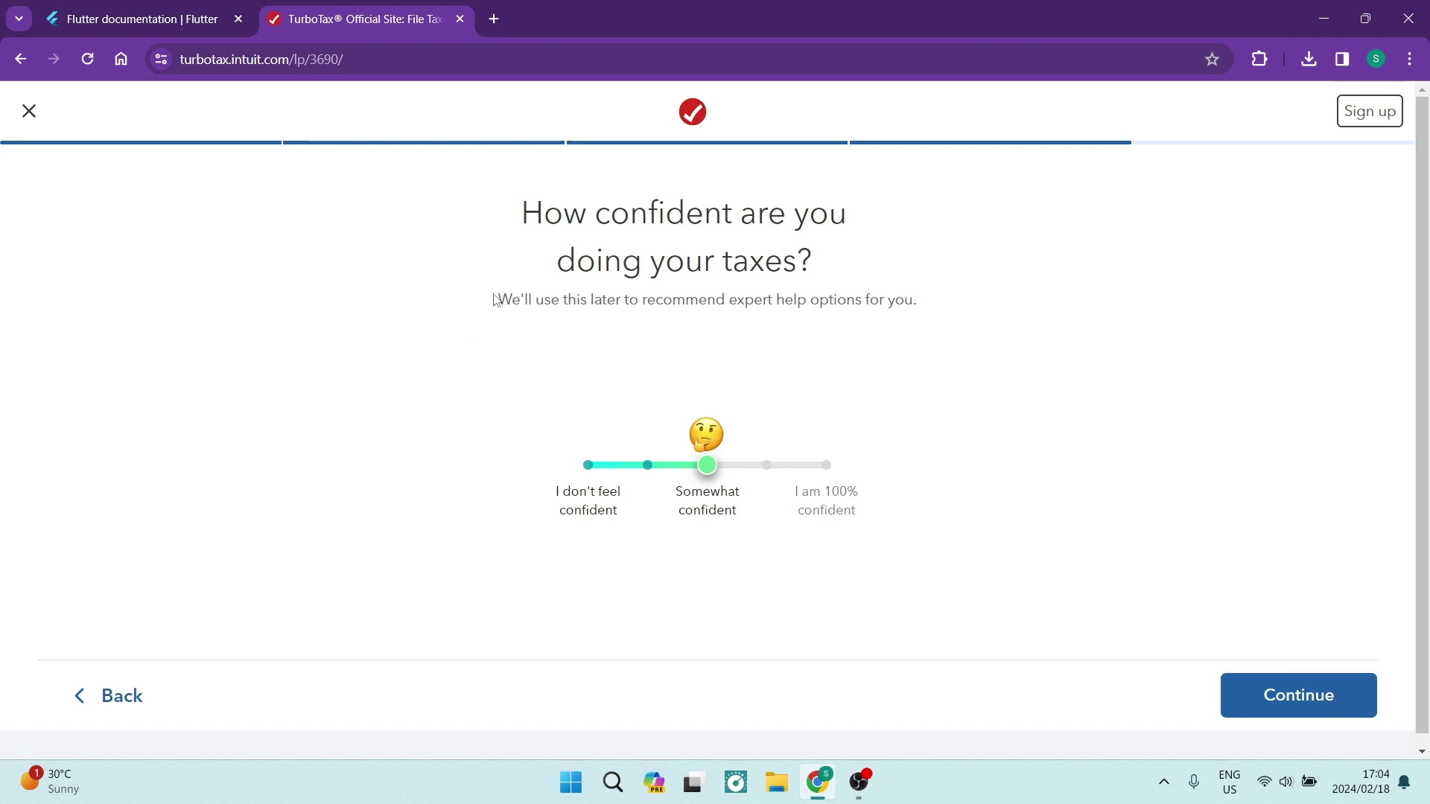
left_click_drag(500, 300, 916, 322)
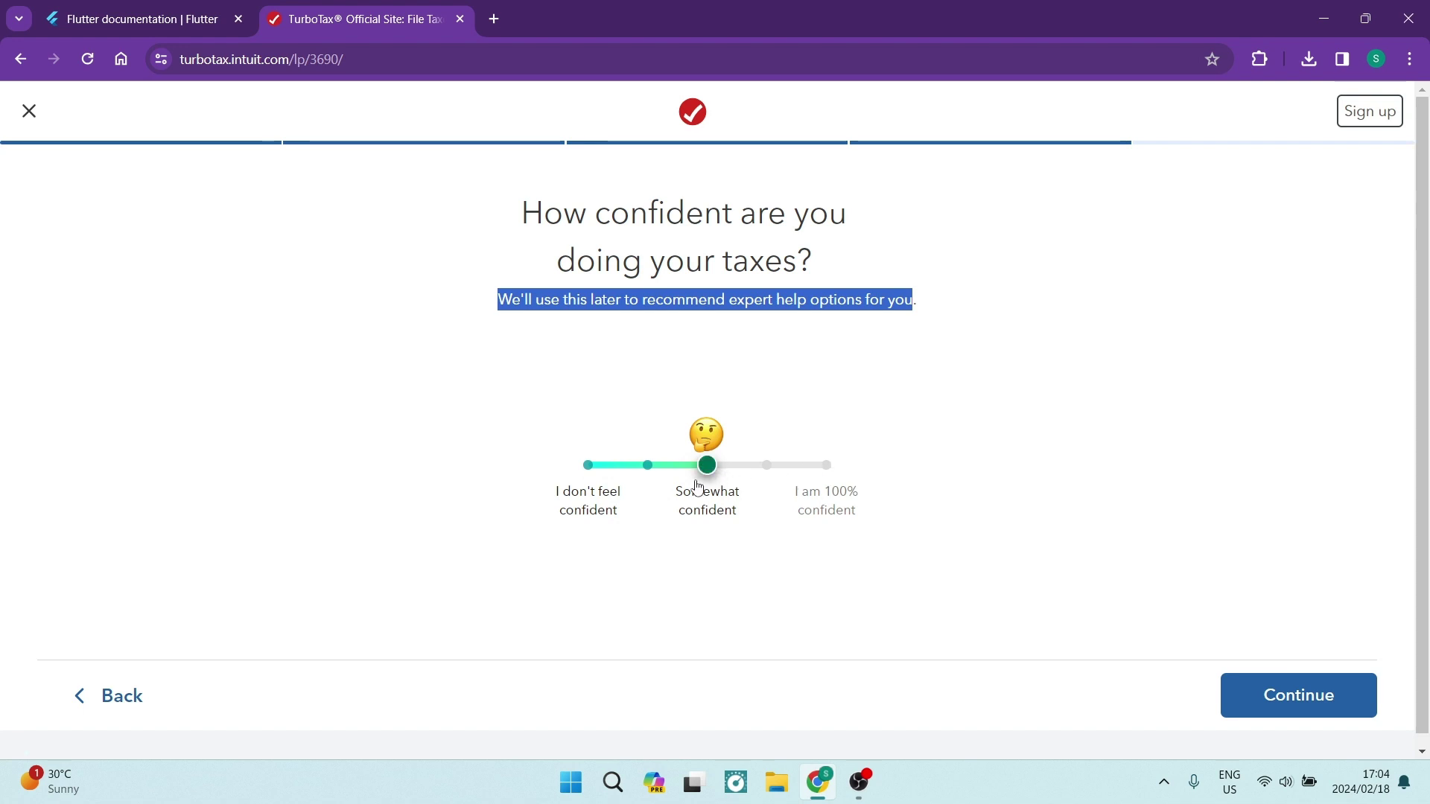
left_click(648, 467)
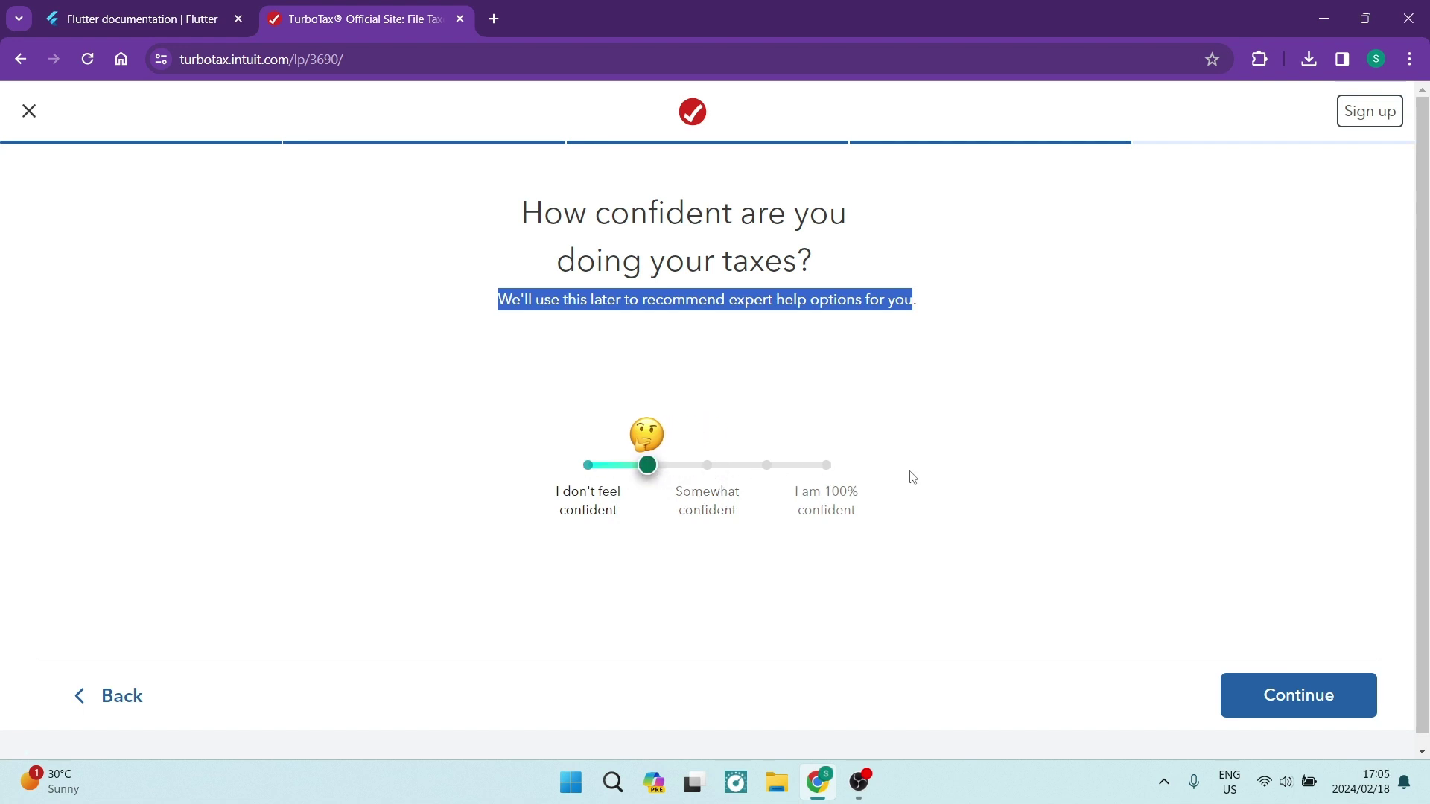
left_click(588, 467)
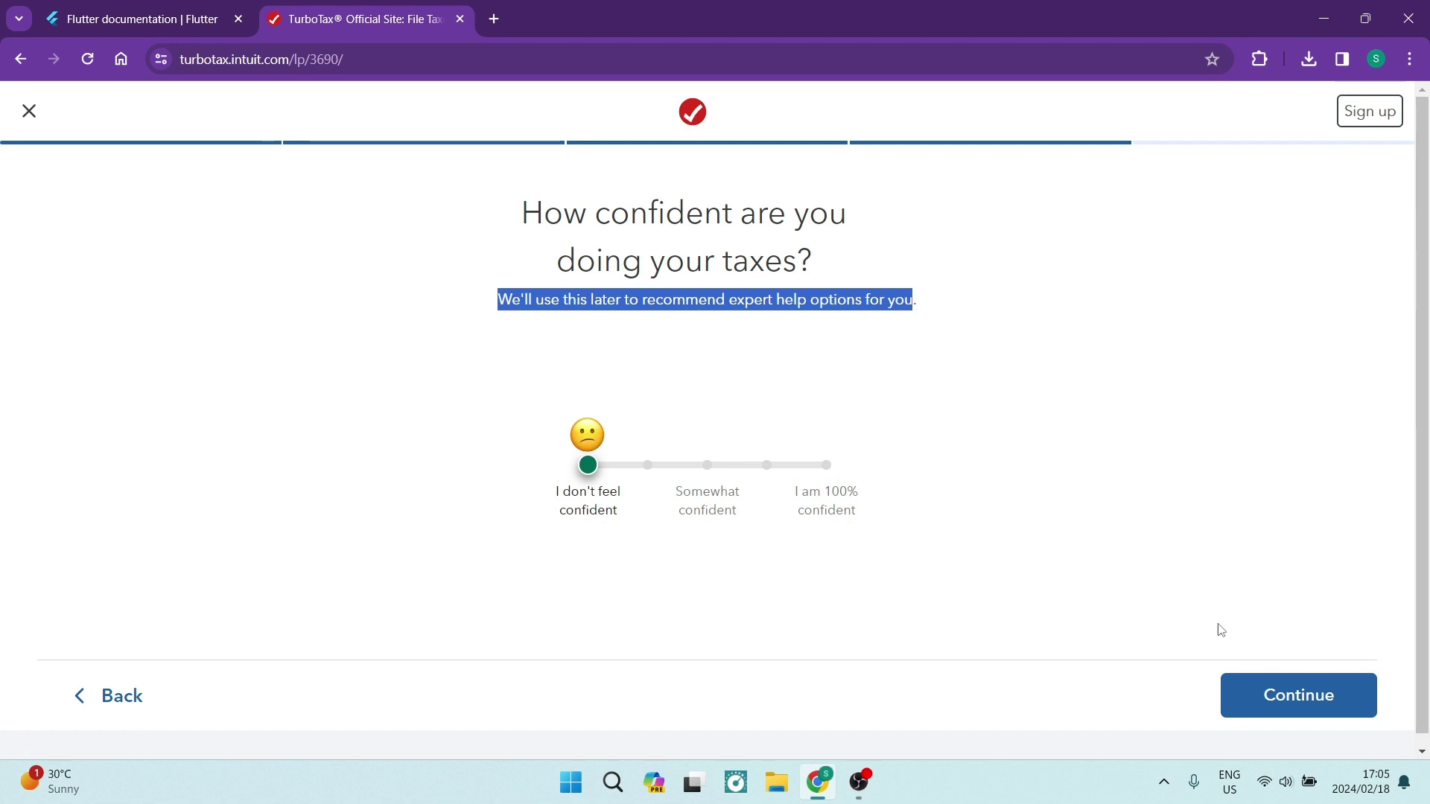
left_click(1315, 699)
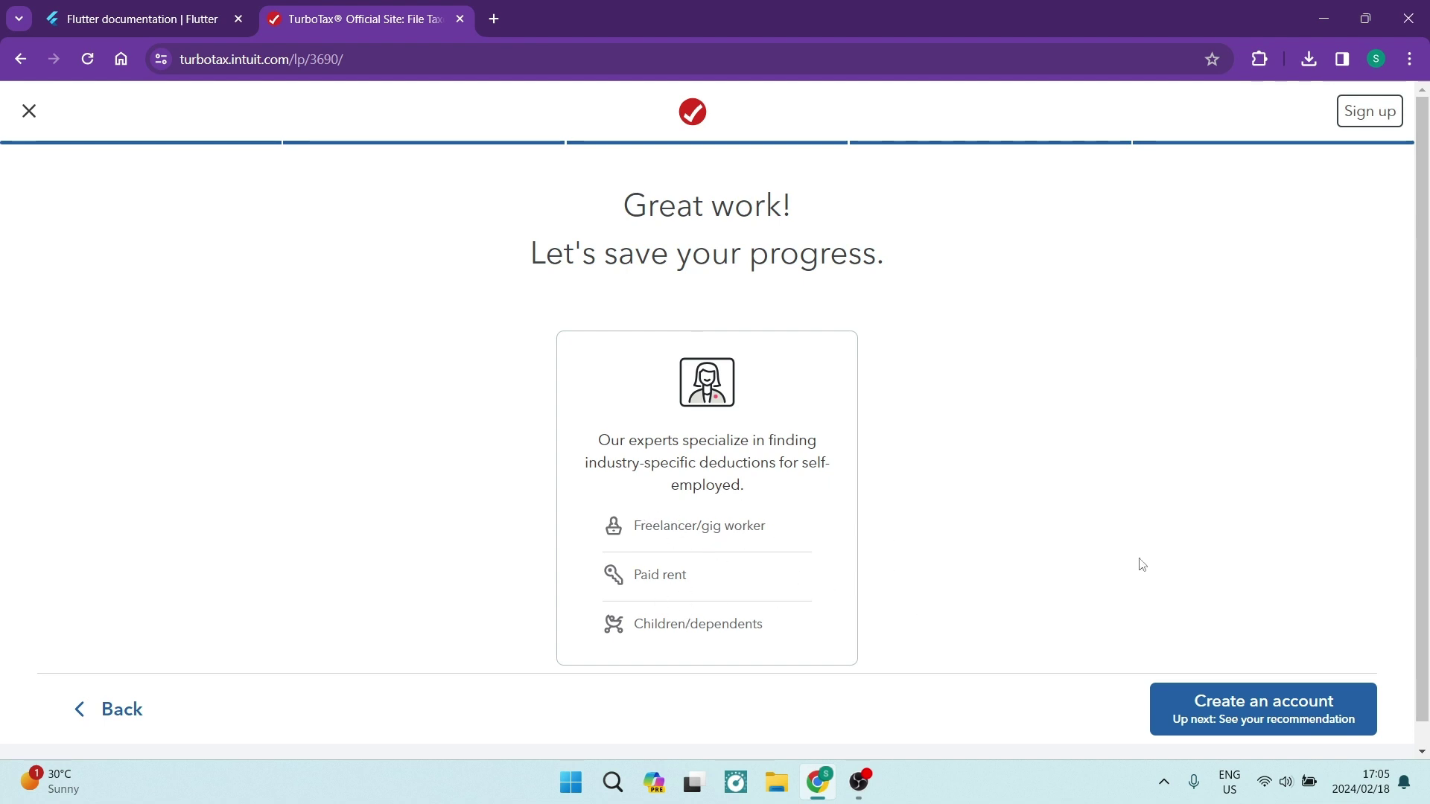
Begin creating an account and autofill the saved email into the form
left_click(1272, 715)
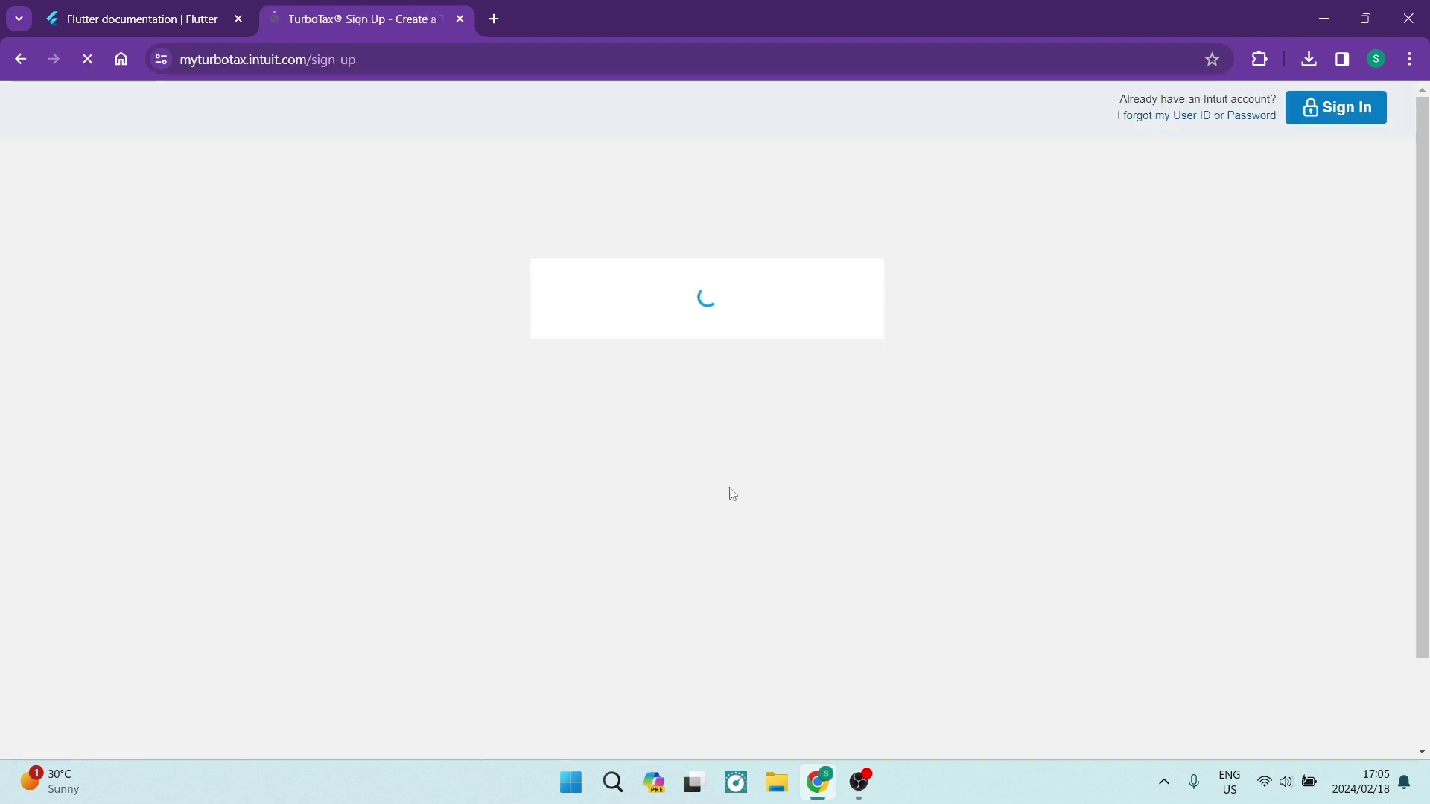
left_click(616, 427)
left_click(657, 527)
scroll(657, 513, "down", 1)
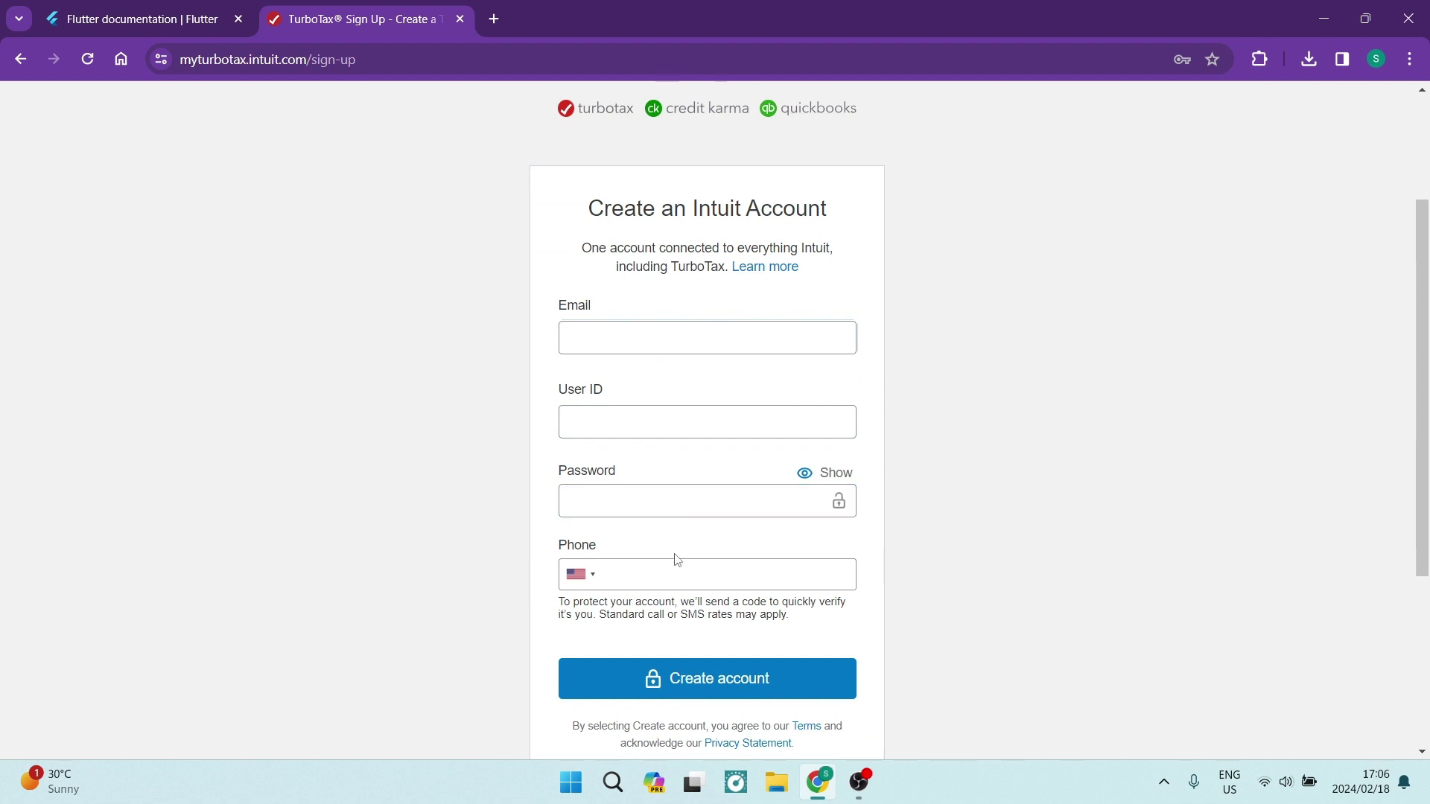
scroll(673, 527, "up", 2)
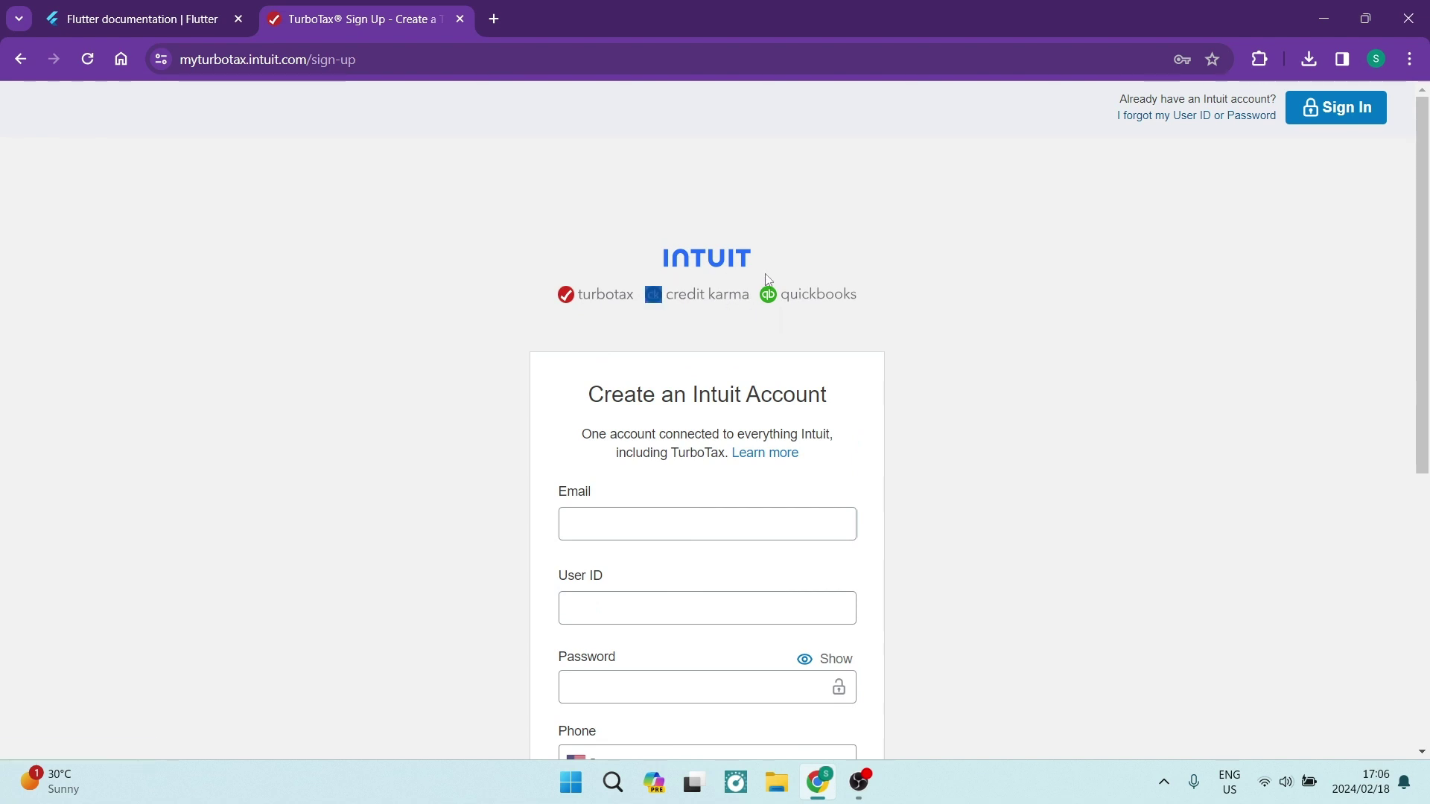
left_click(679, 509)
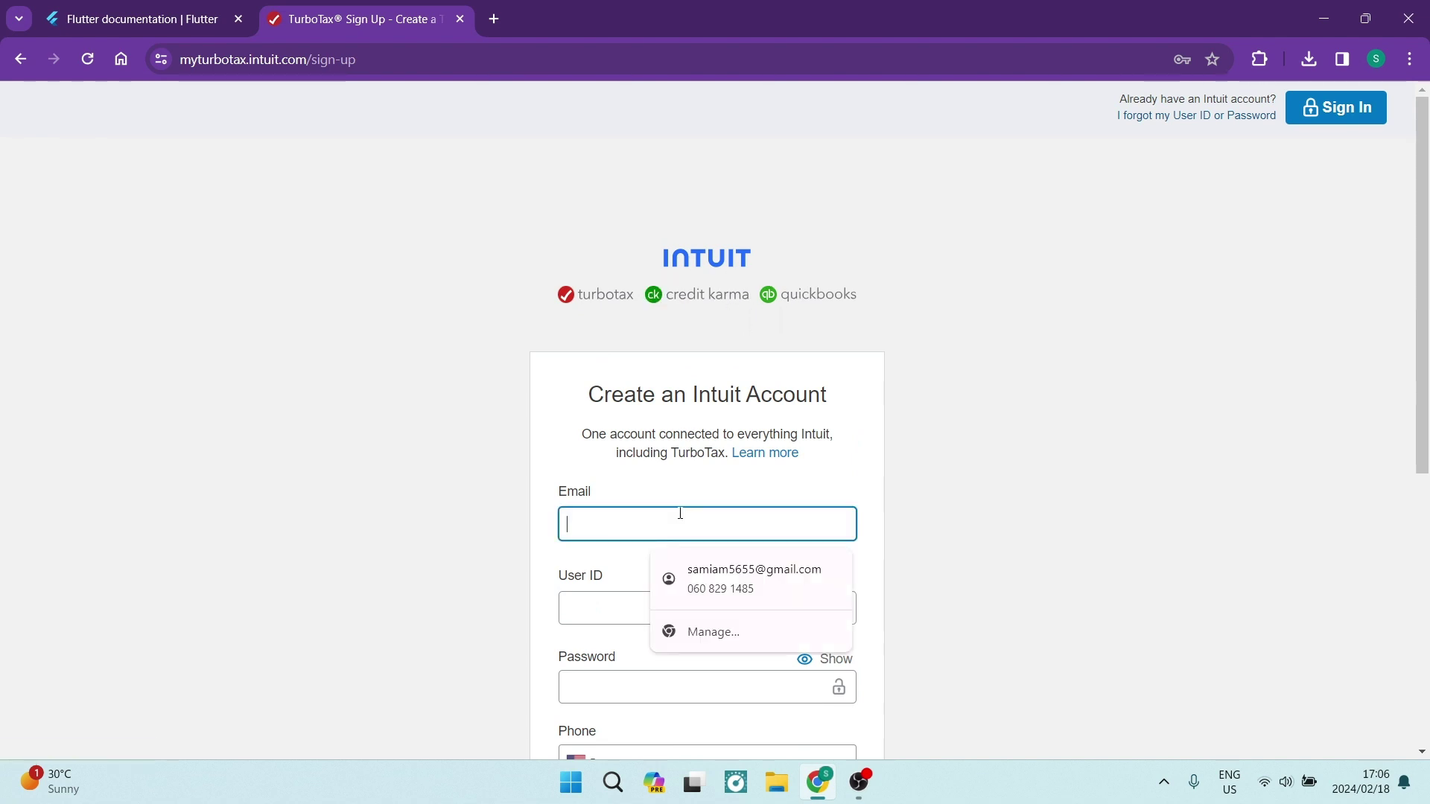
key("Down")
key("Return")
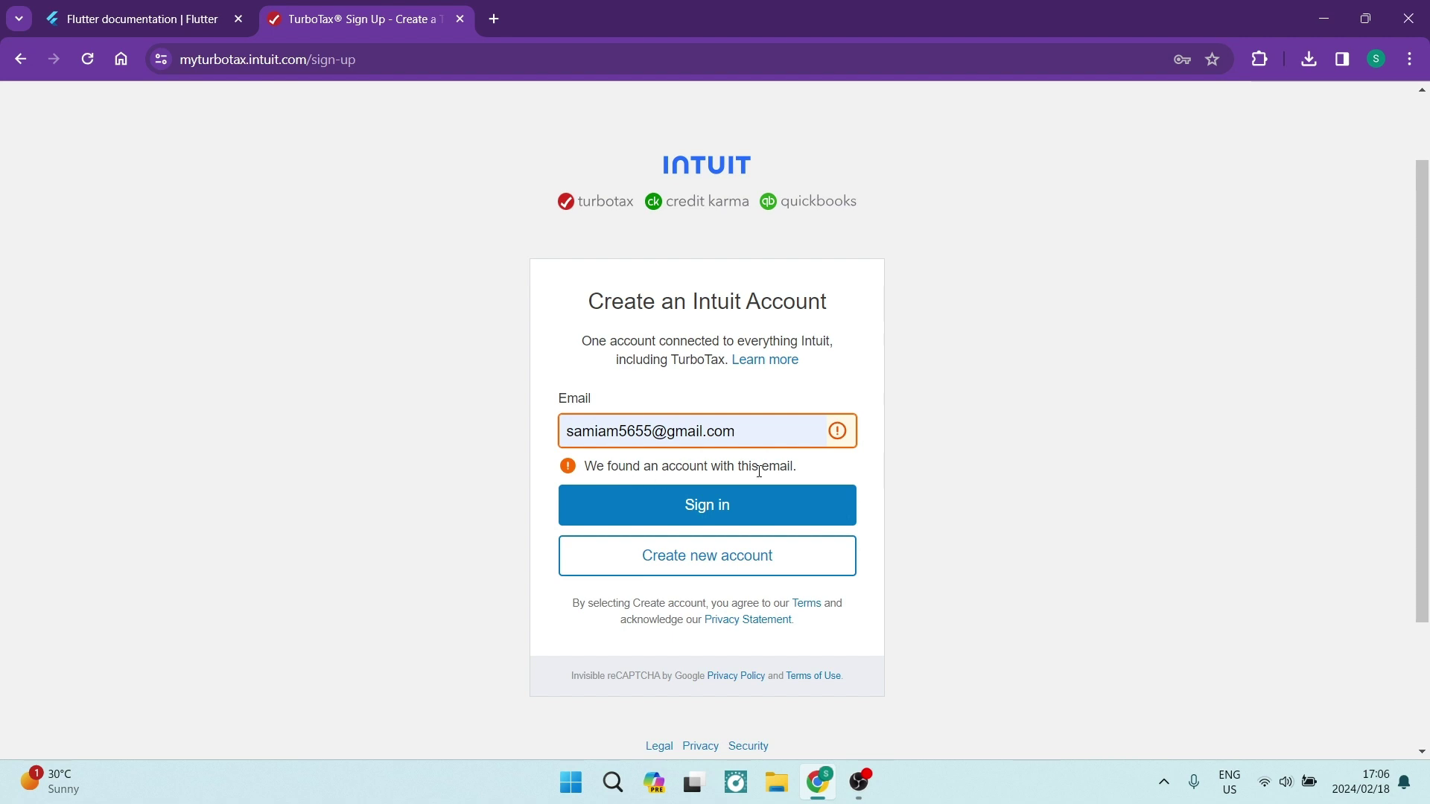
Sign in to the existing Intuit account using the saved password
left_click(738, 499)
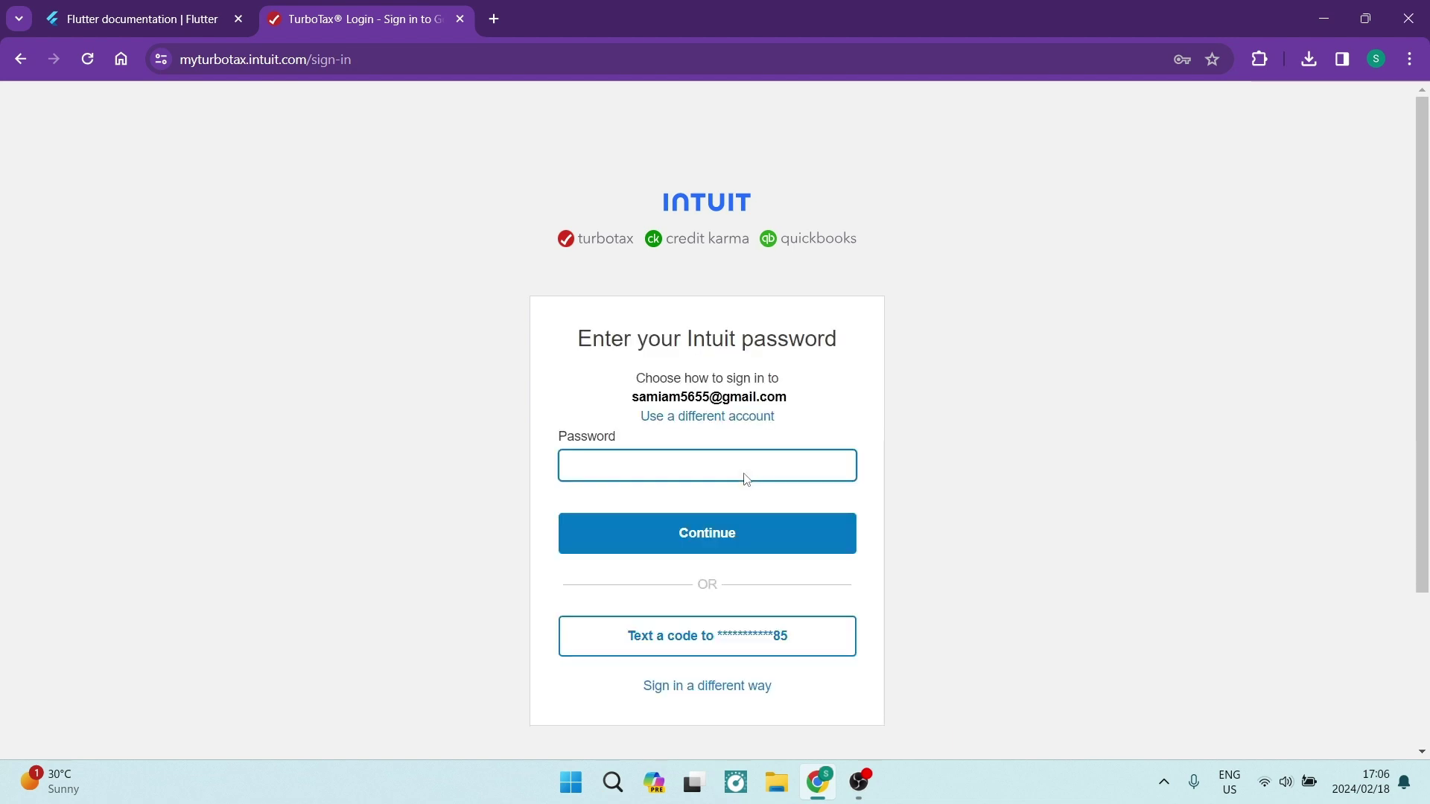
left_click(749, 467)
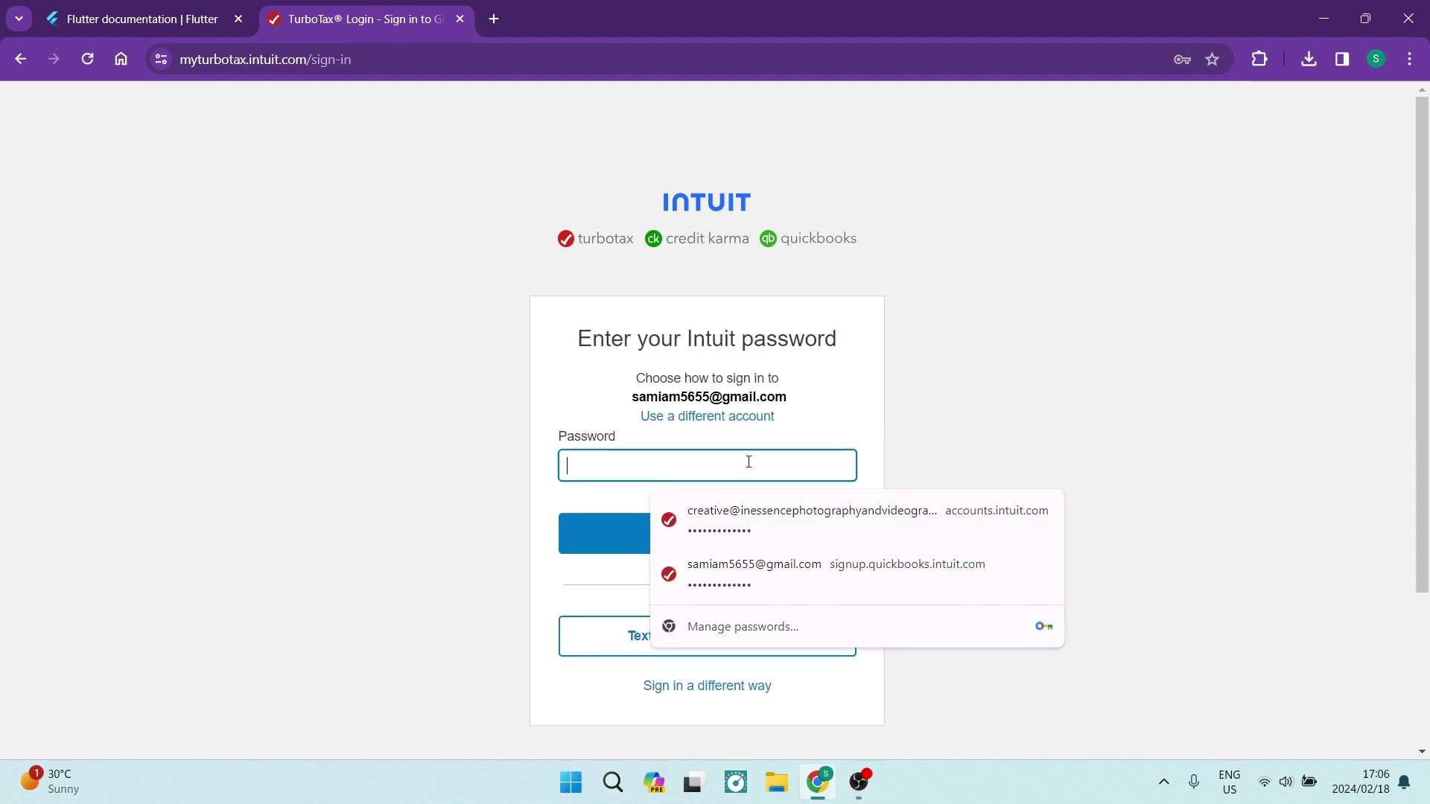
left_click(757, 532)
left_click(758, 533)
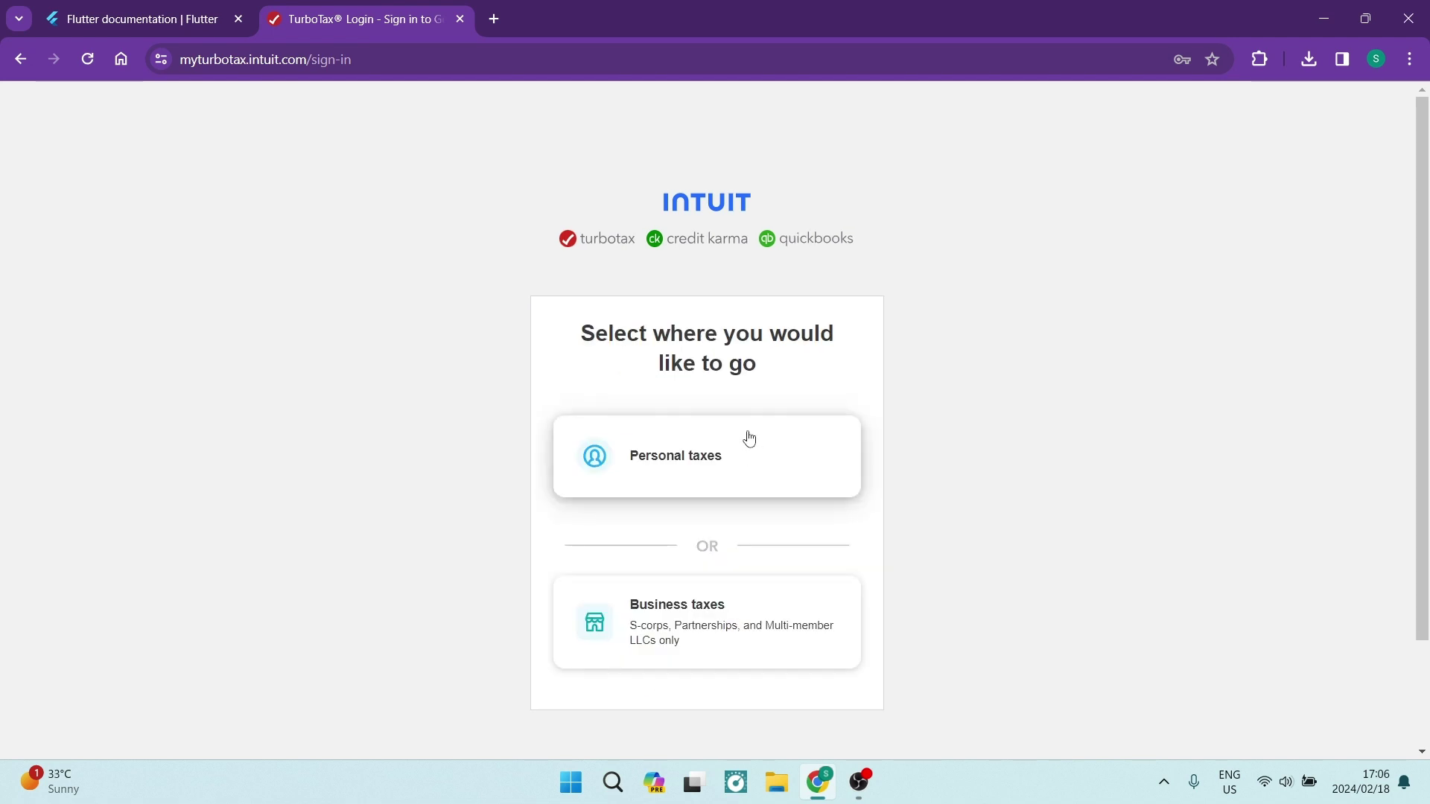
scroll(766, 448, "down", 2)
scroll(768, 448, "down", 1)
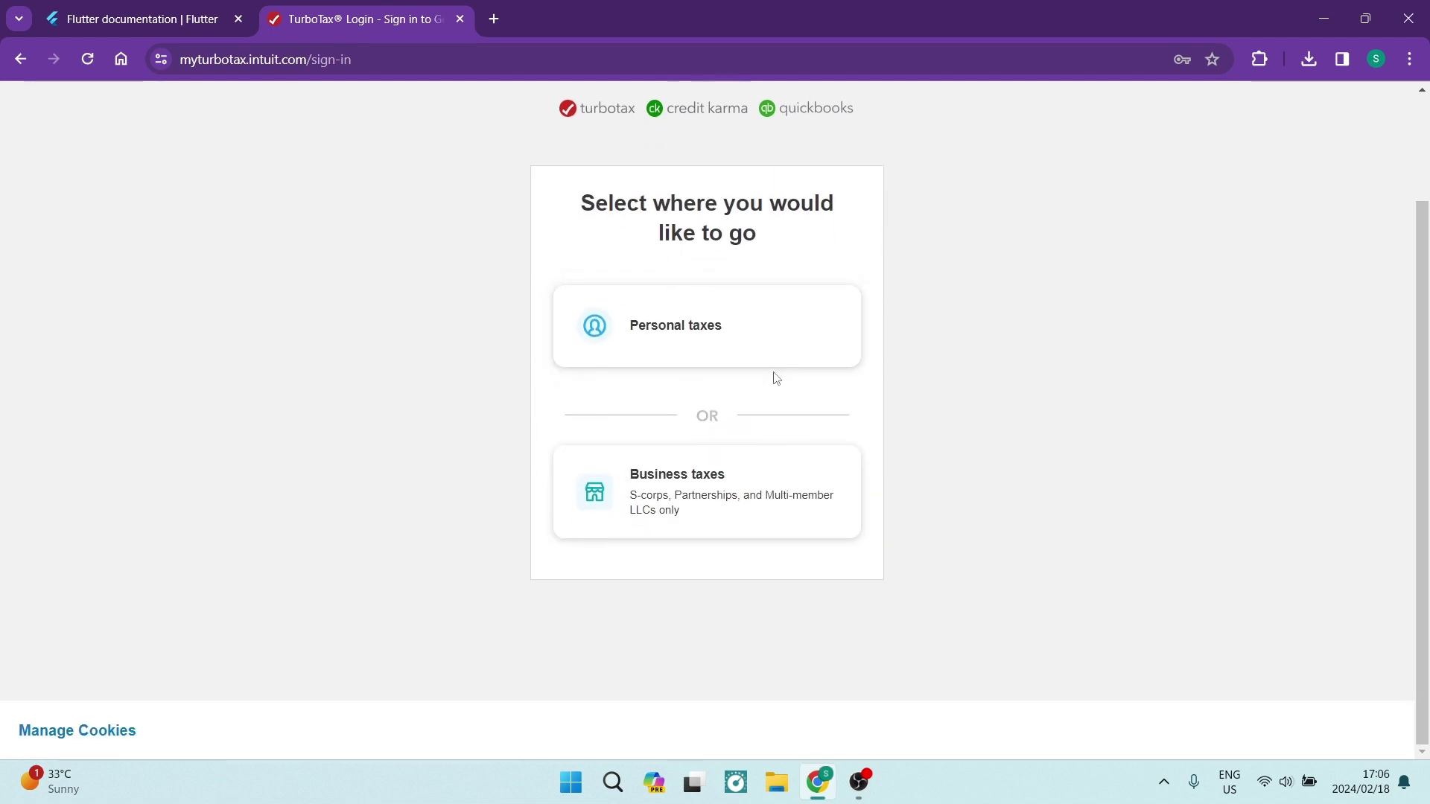
Choose Personal taxes on the 'Select where you would like to go' page
left_click(753, 335)
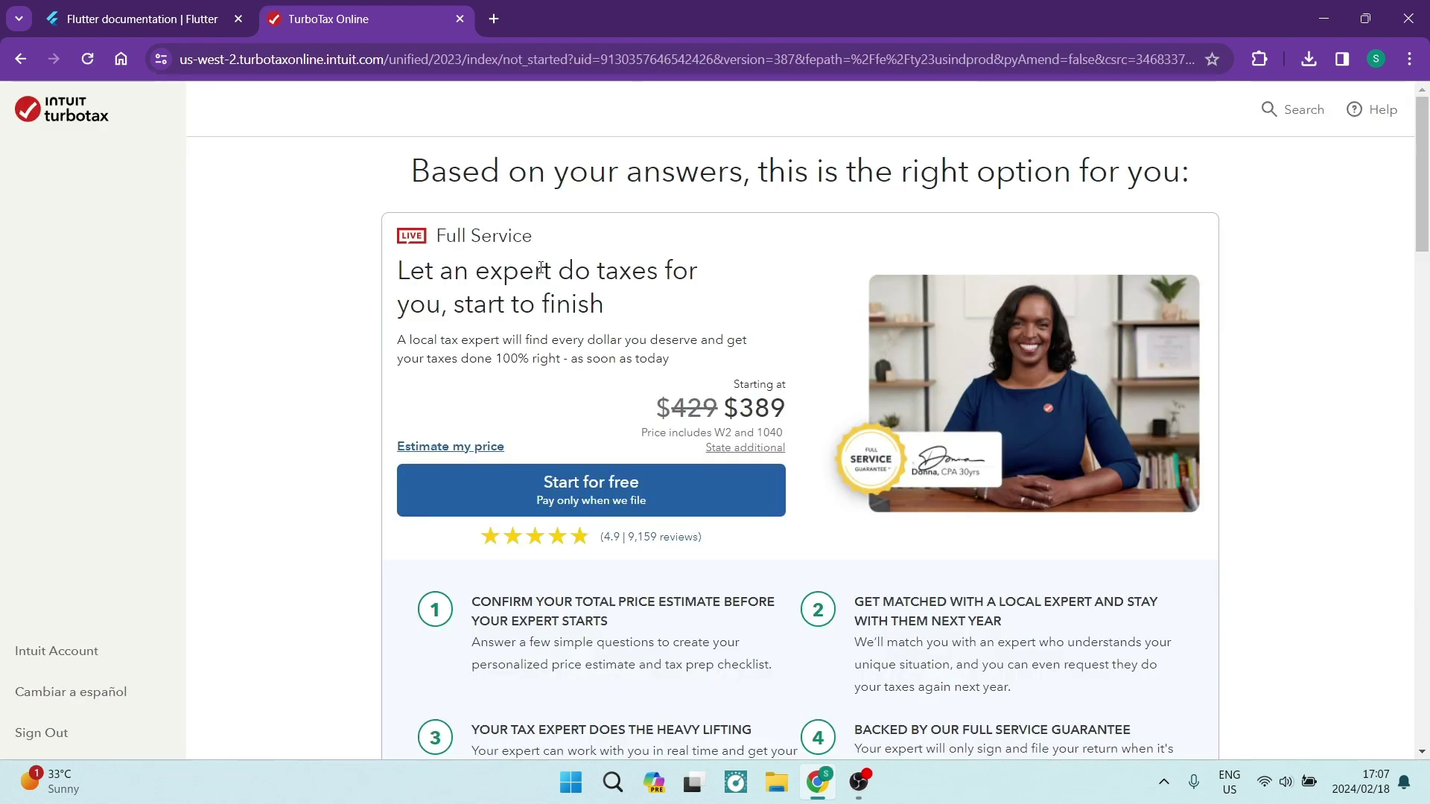
left_click_drag(410, 170, 1191, 195)
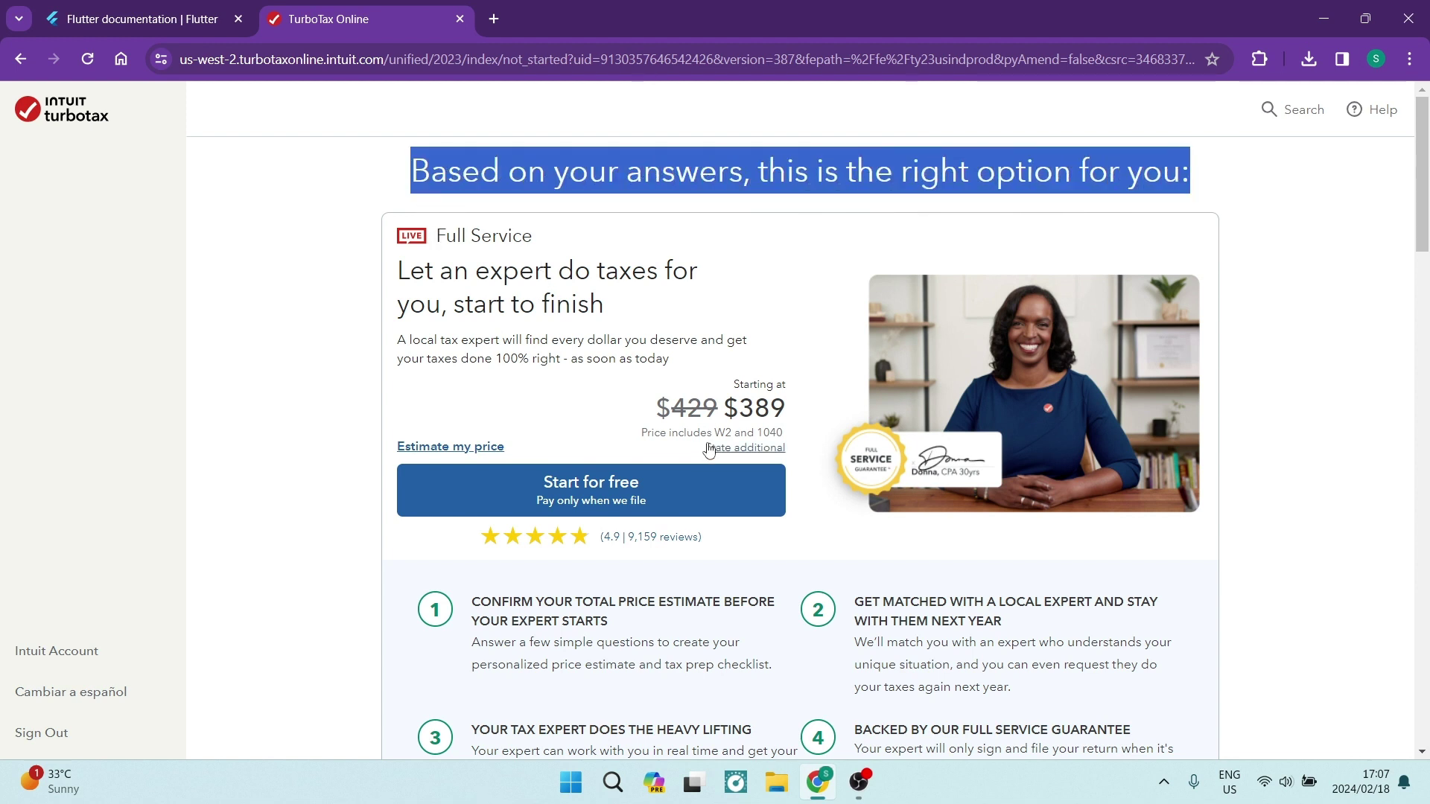
left_click(569, 409)
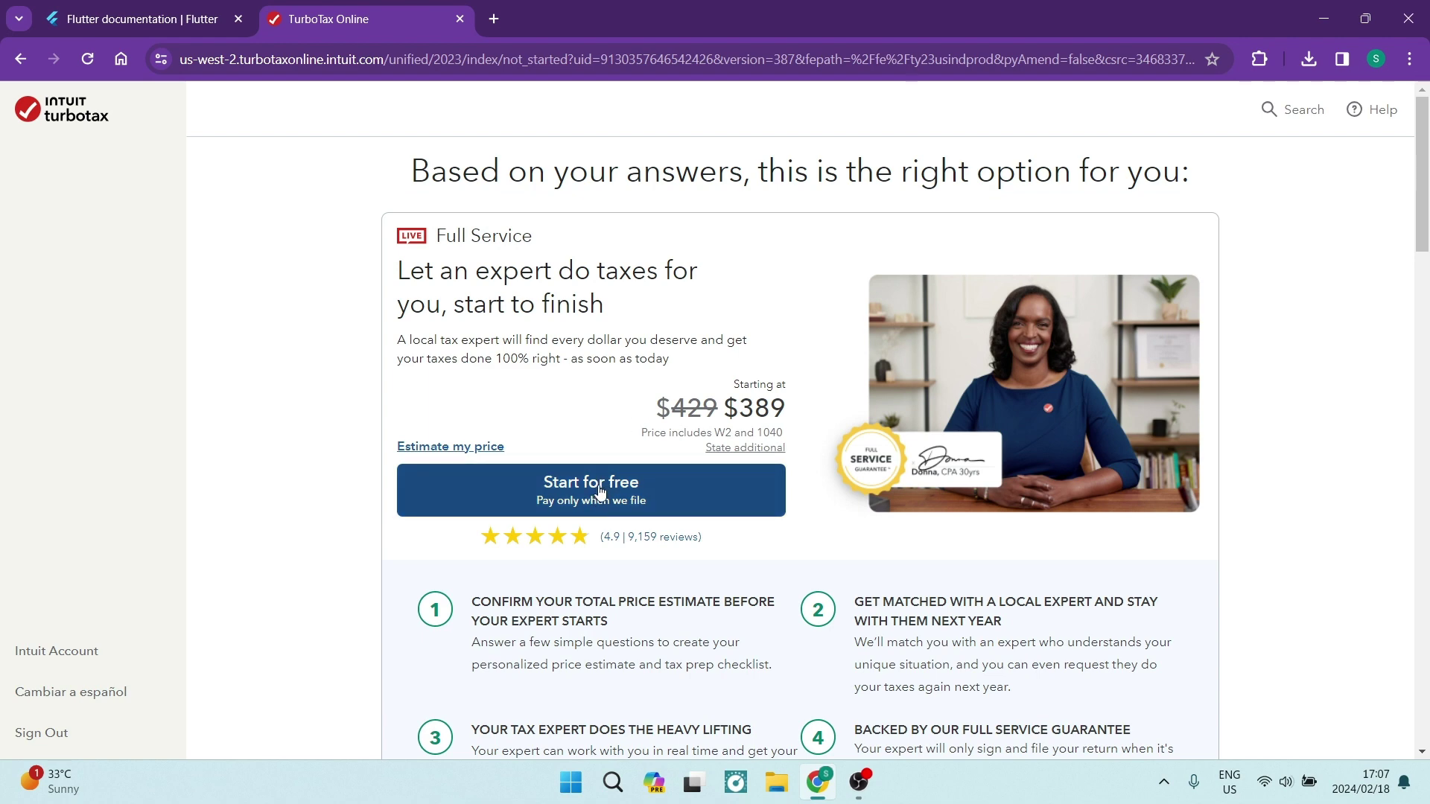
Start the $89 Do It Yourself plan with 'Start for free'
scroll(683, 473, "down", 3)
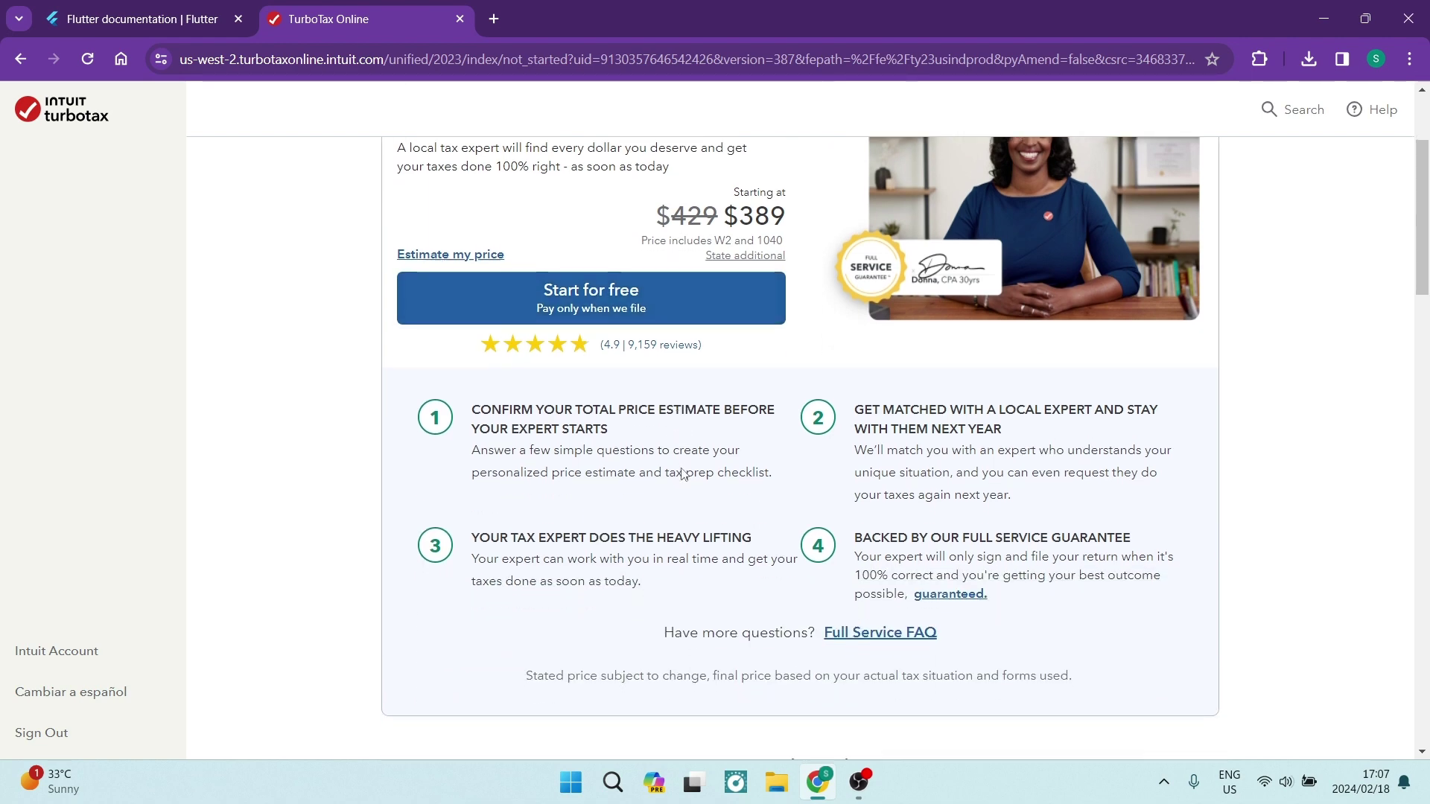
scroll(682, 474, "down", 2)
scroll(693, 462, "up", 2)
scroll(706, 458, "down", 6)
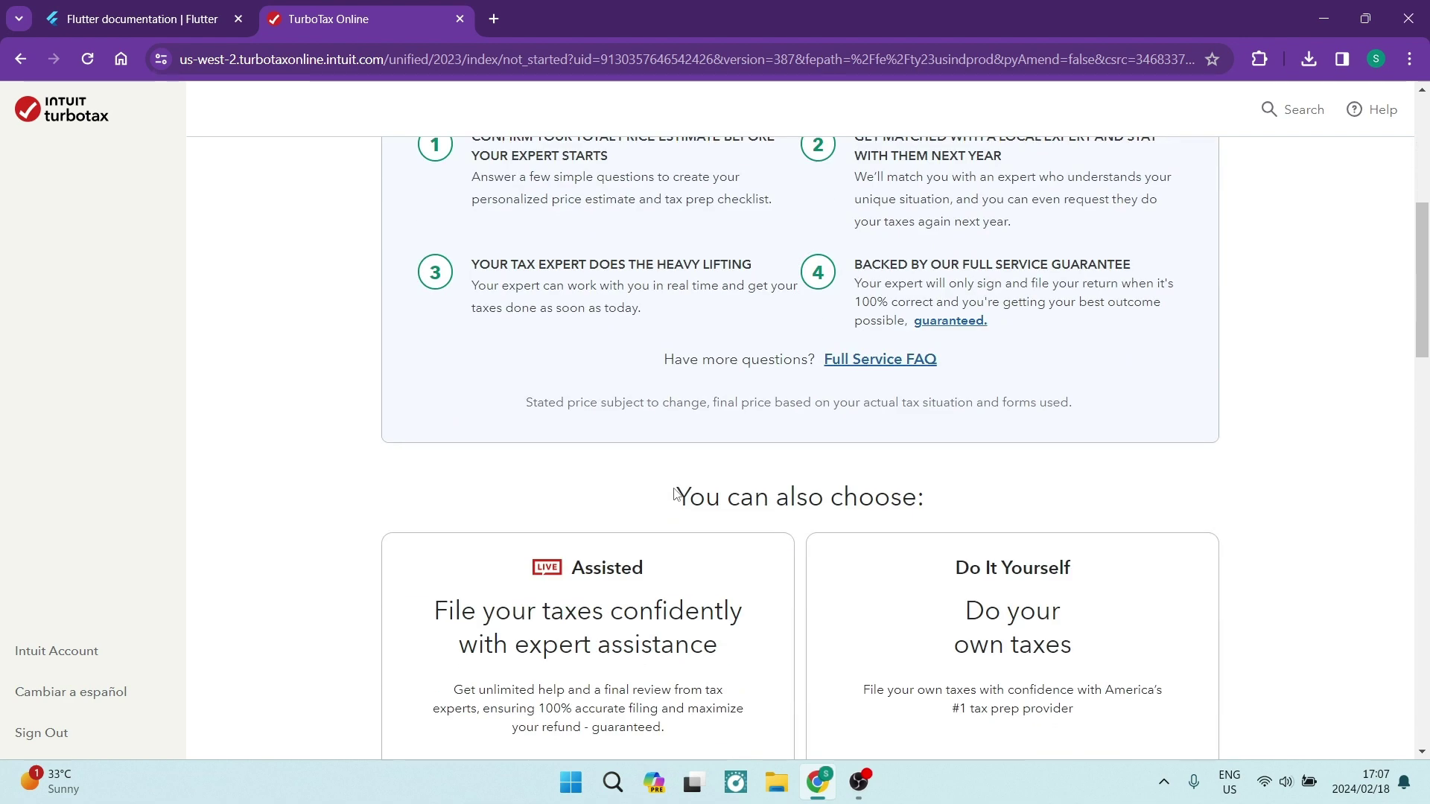
scroll(689, 544, "down", 1)
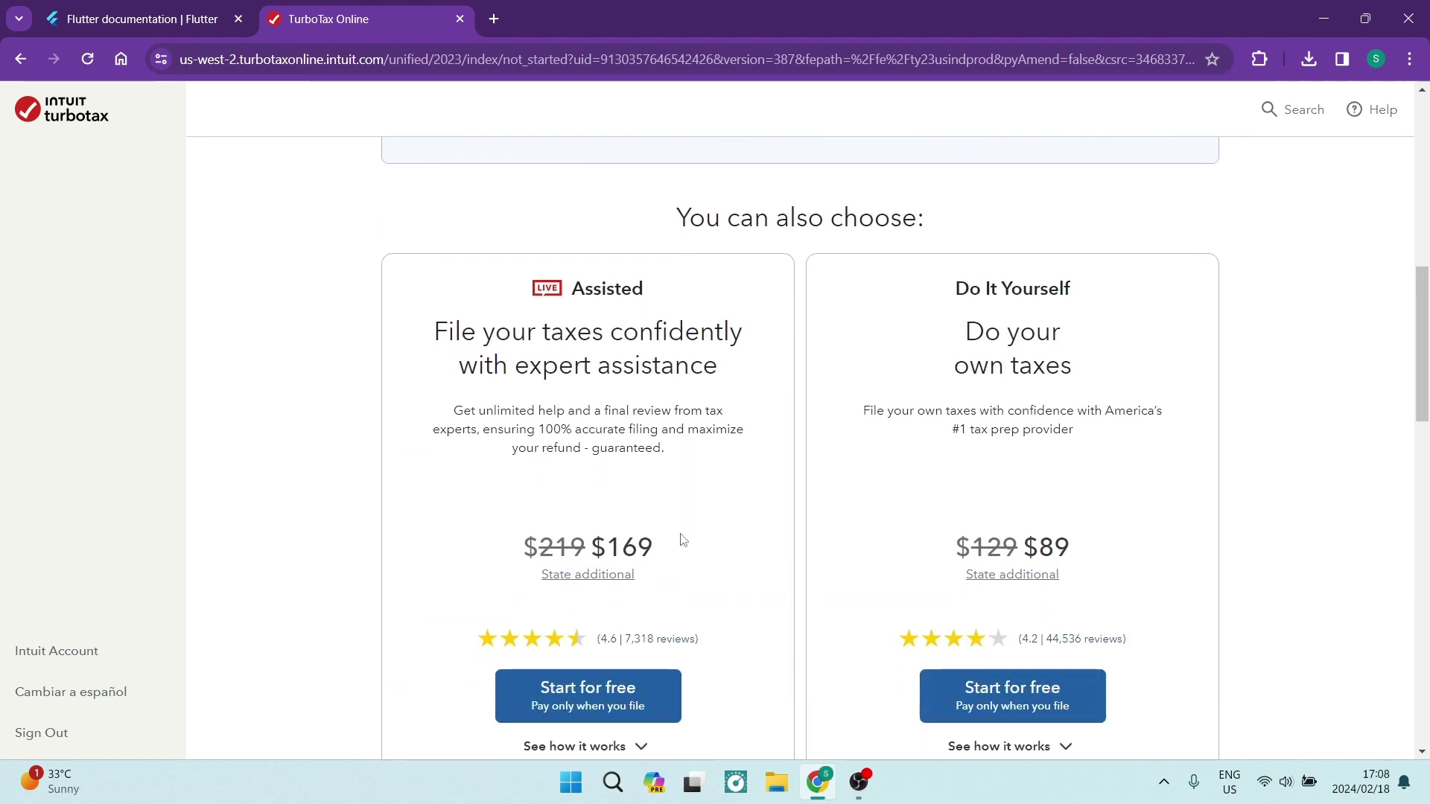
scroll(890, 579, "down", 1)
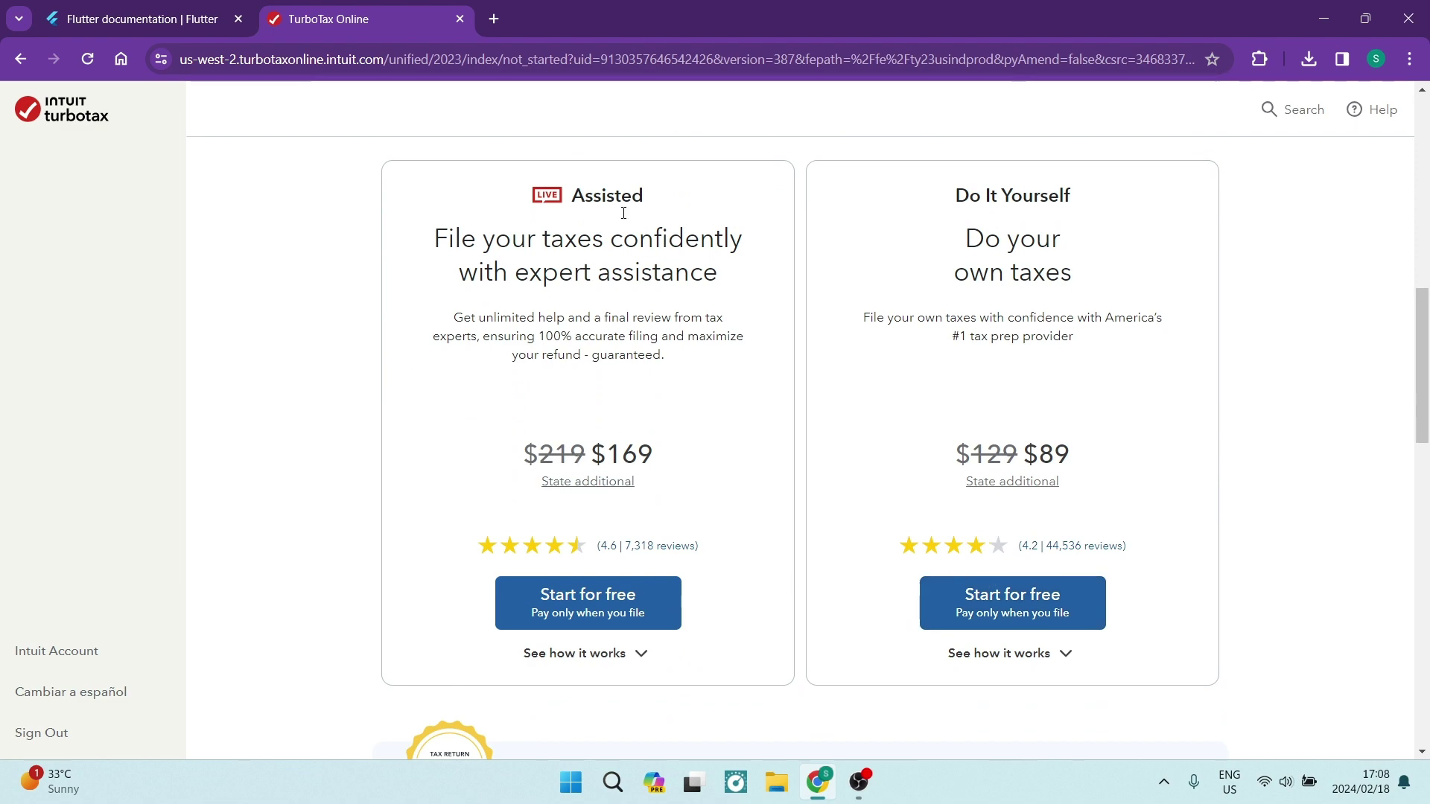
scroll(636, 383, "up", 9)
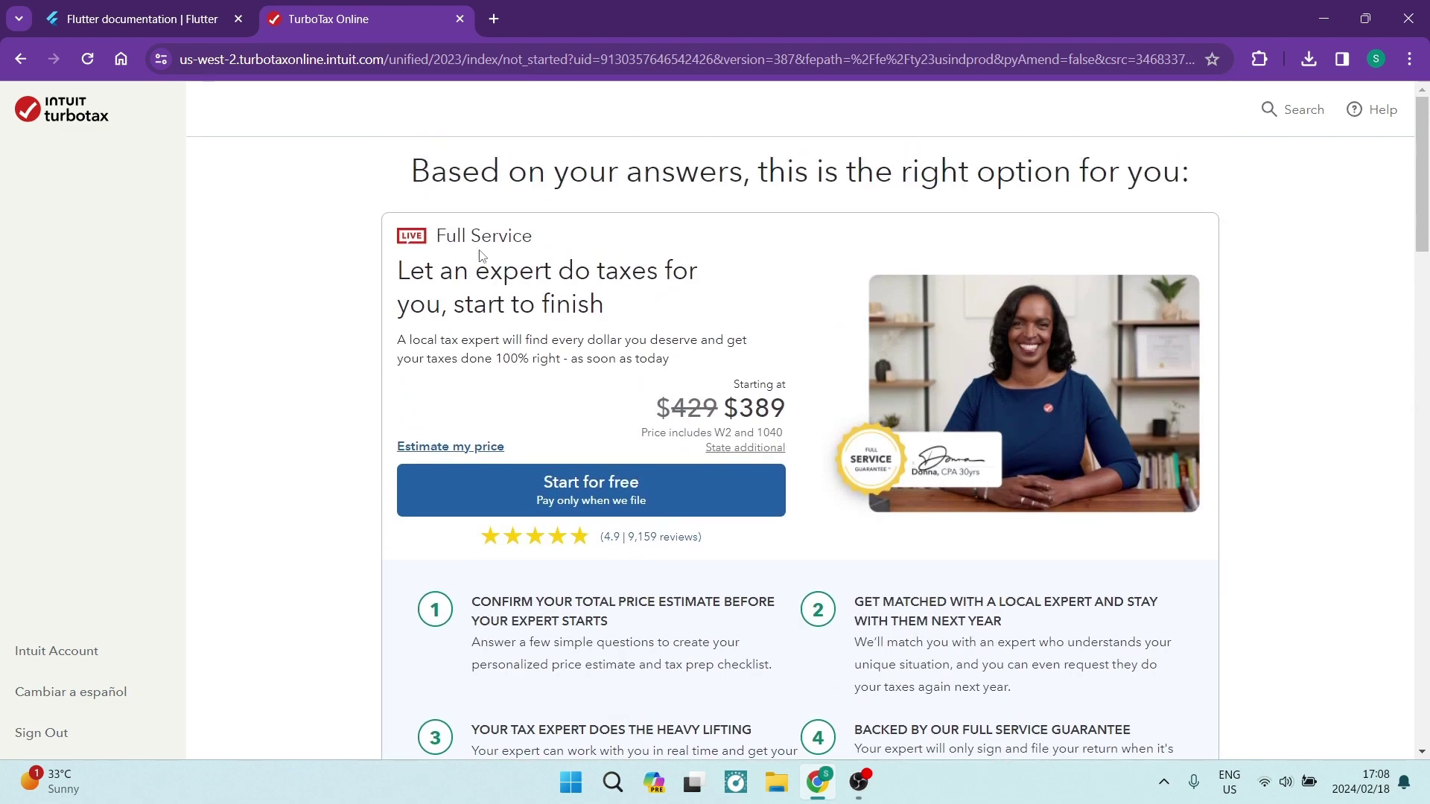
scroll(702, 402, "down", 13)
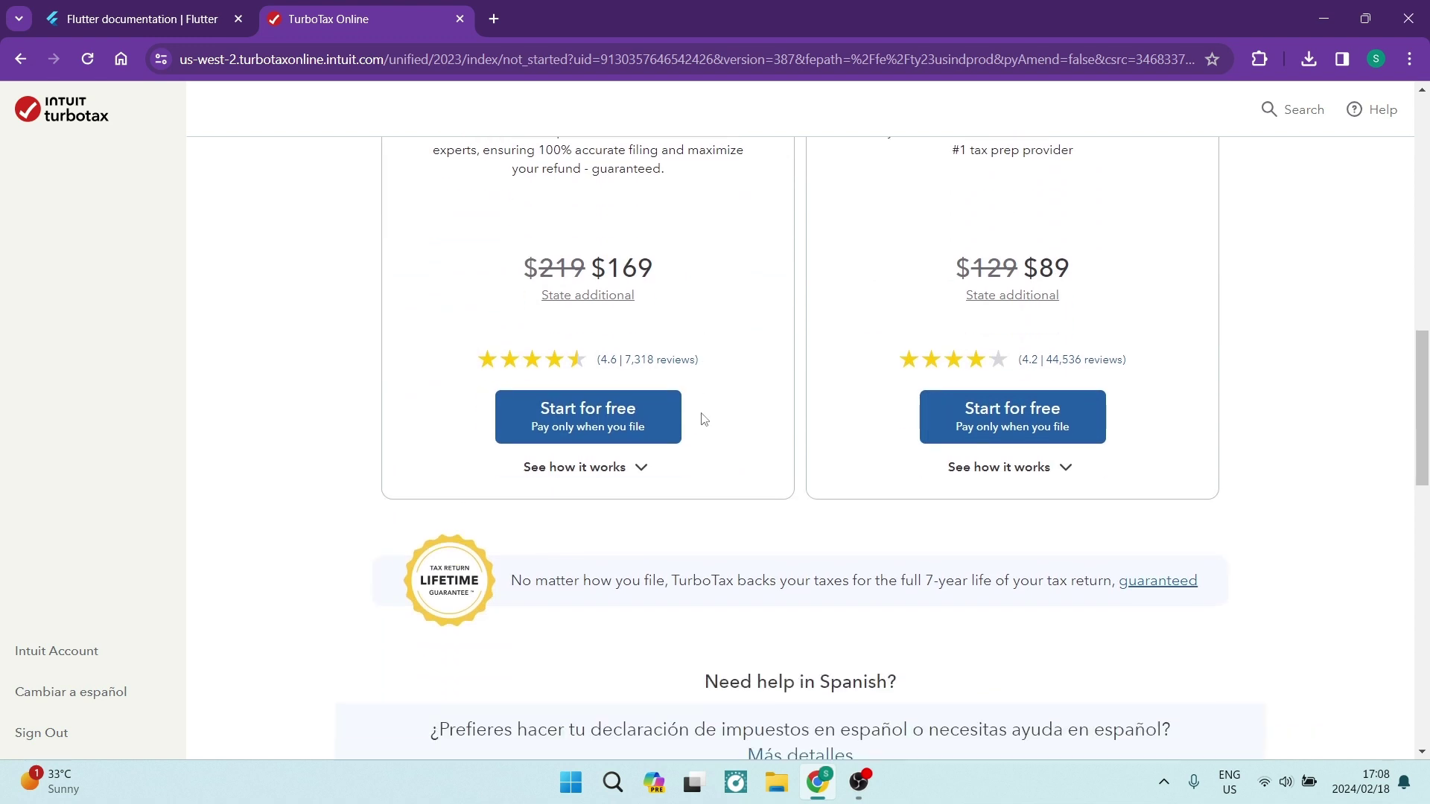
scroll(704, 421, "up", 4)
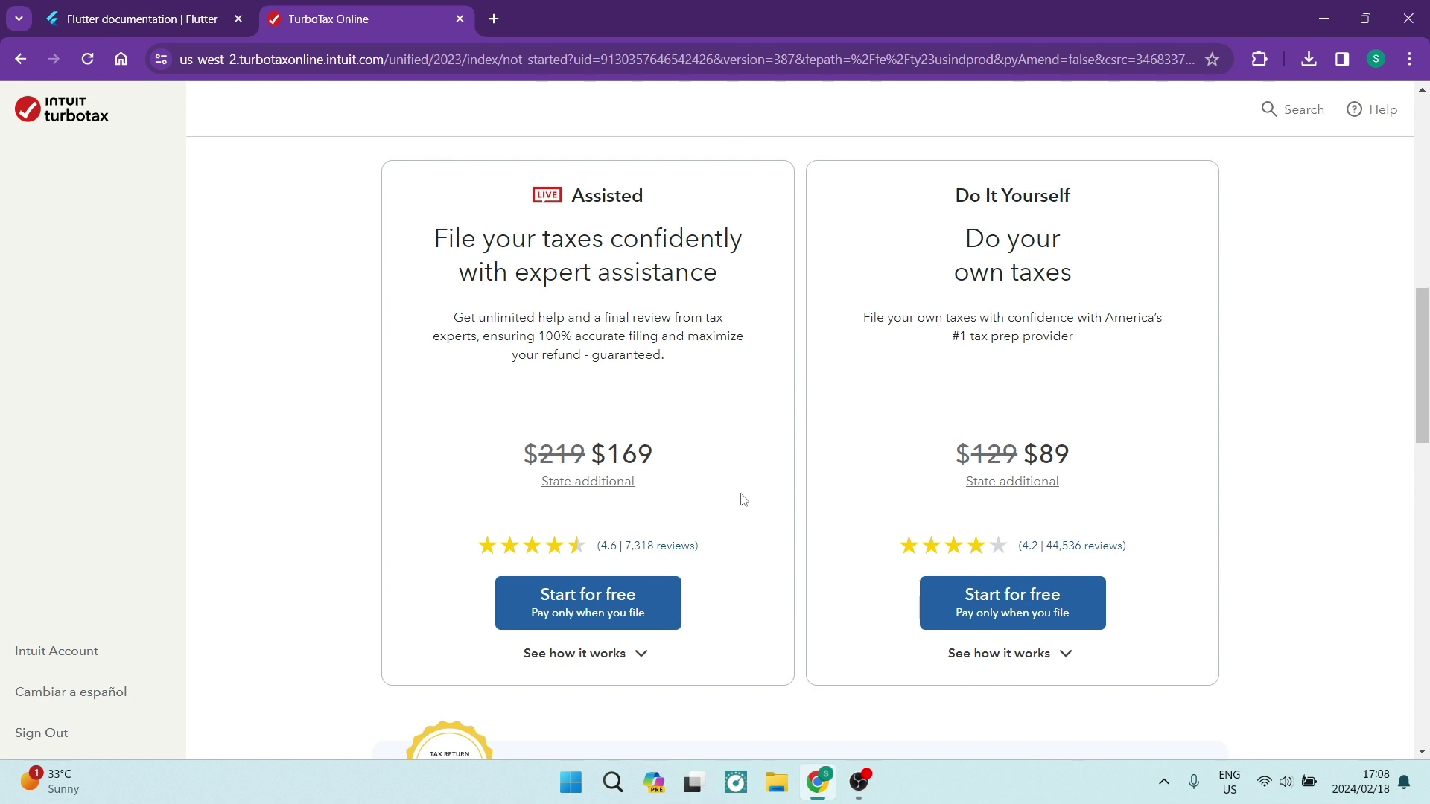
left_click(1010, 606)
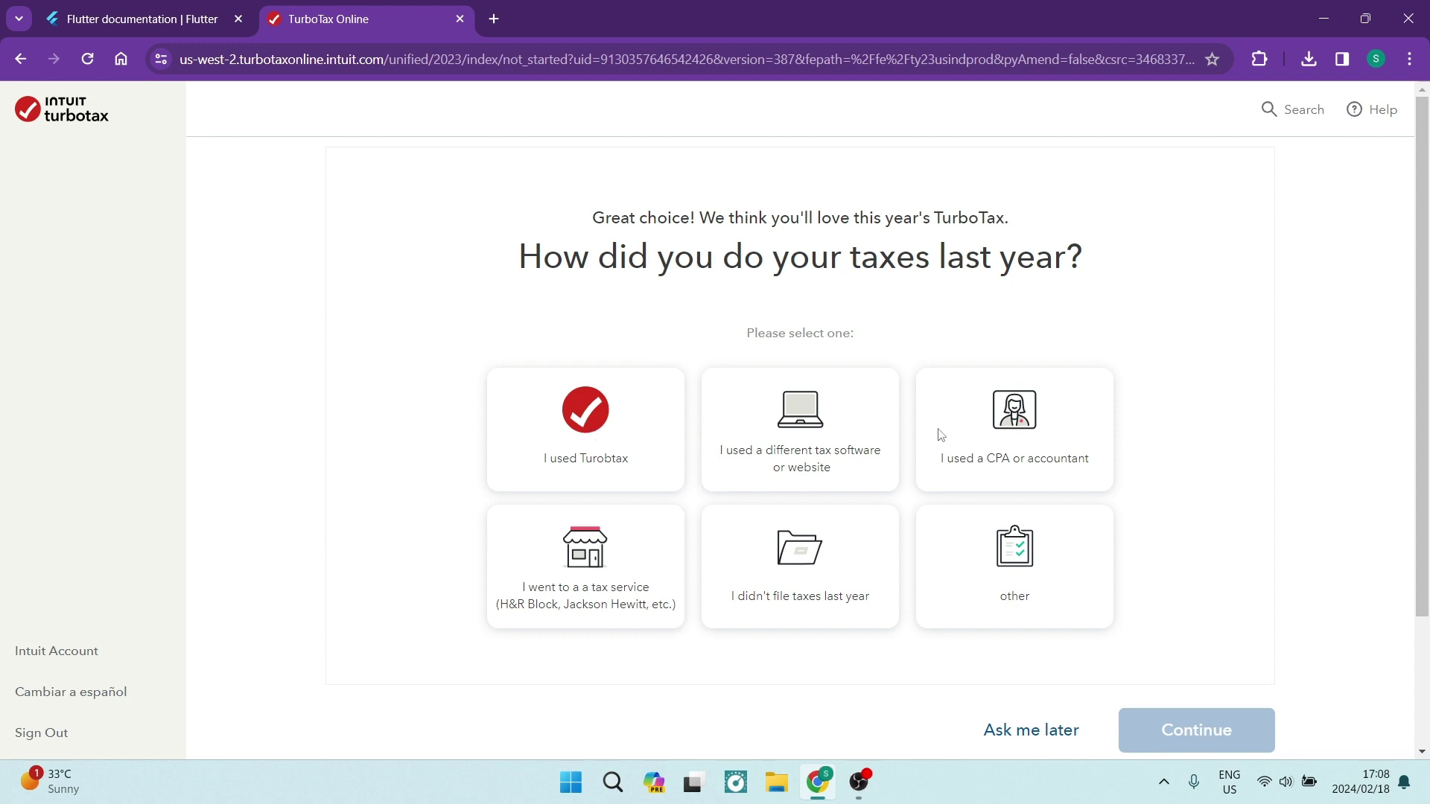
Select 'other' as how last year's taxes were done
left_click(989, 552)
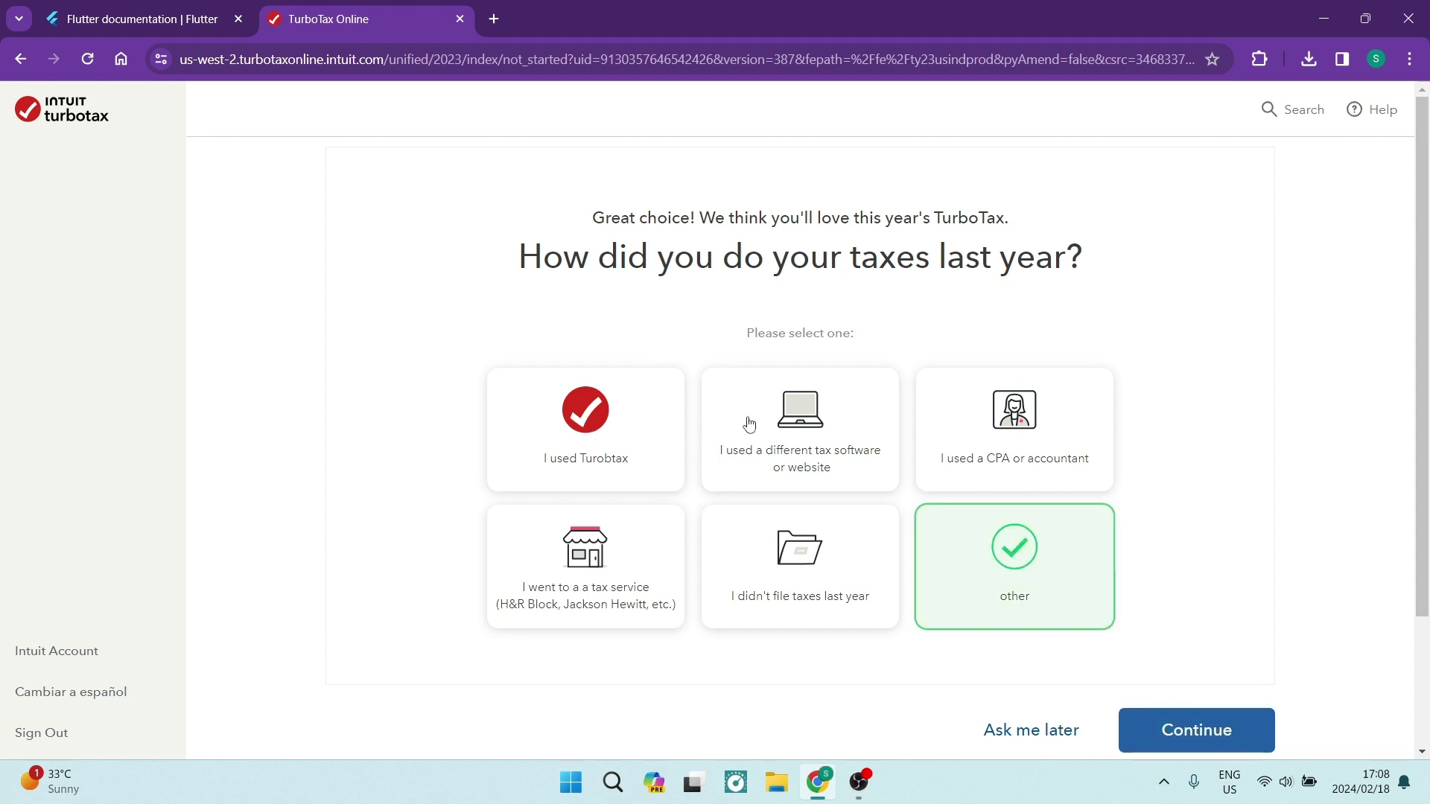
scroll(1117, 663, "down", 1)
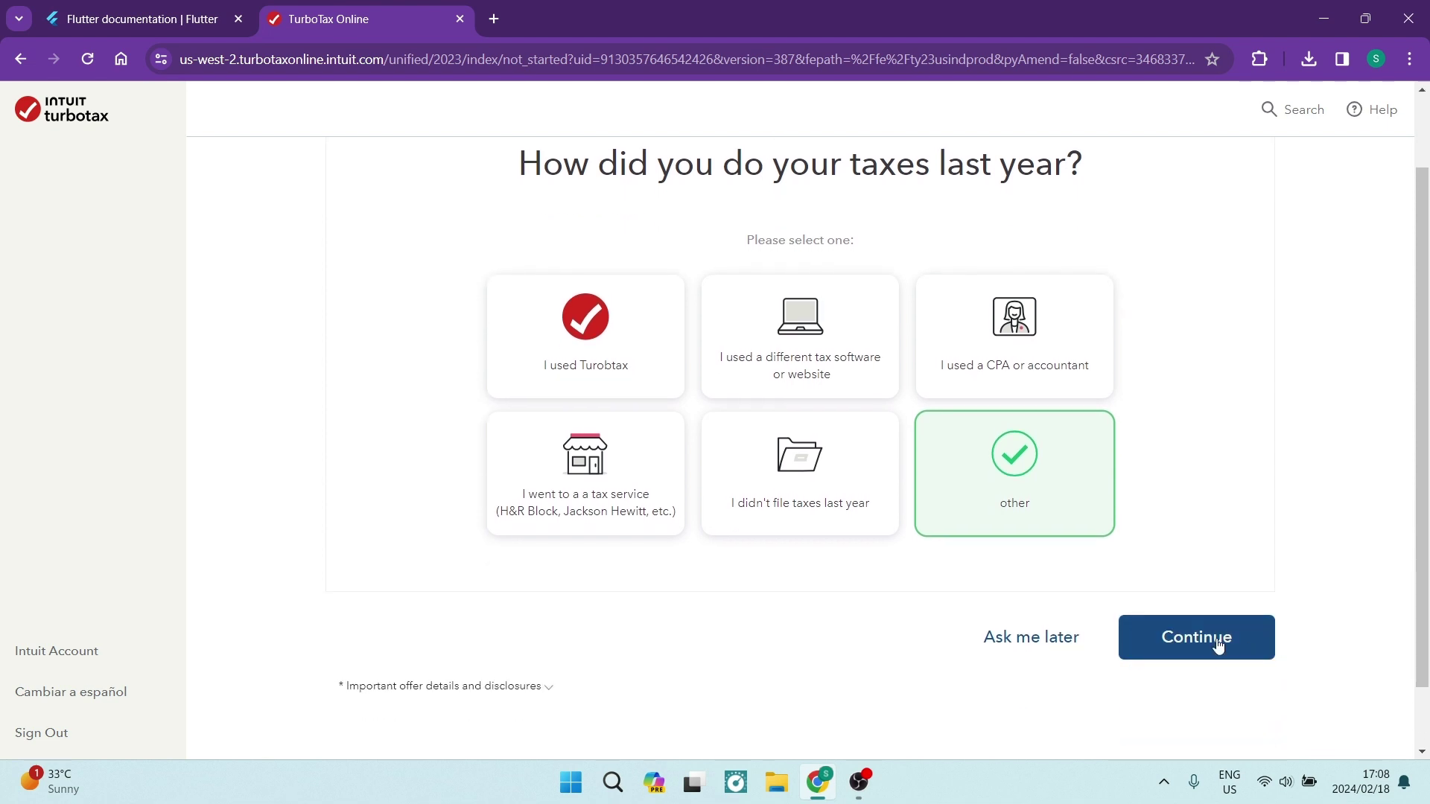
Accept the autofilled name, enter the date of birth, clear the ZIP, and check 'I live outside the US'
left_click(1174, 657)
left_click(504, 326)
left_click(500, 378)
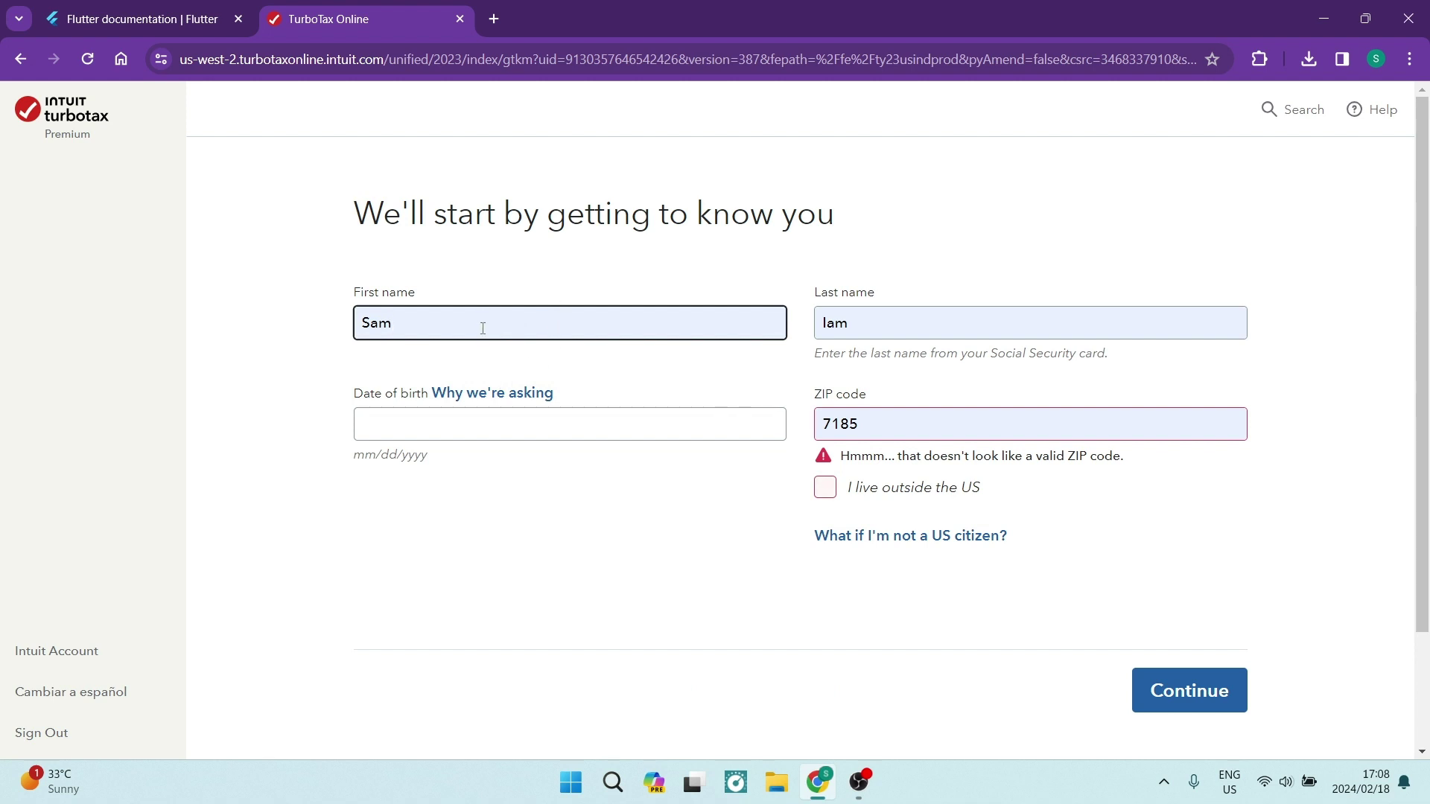
left_click(569, 420)
type("03/26/1991")
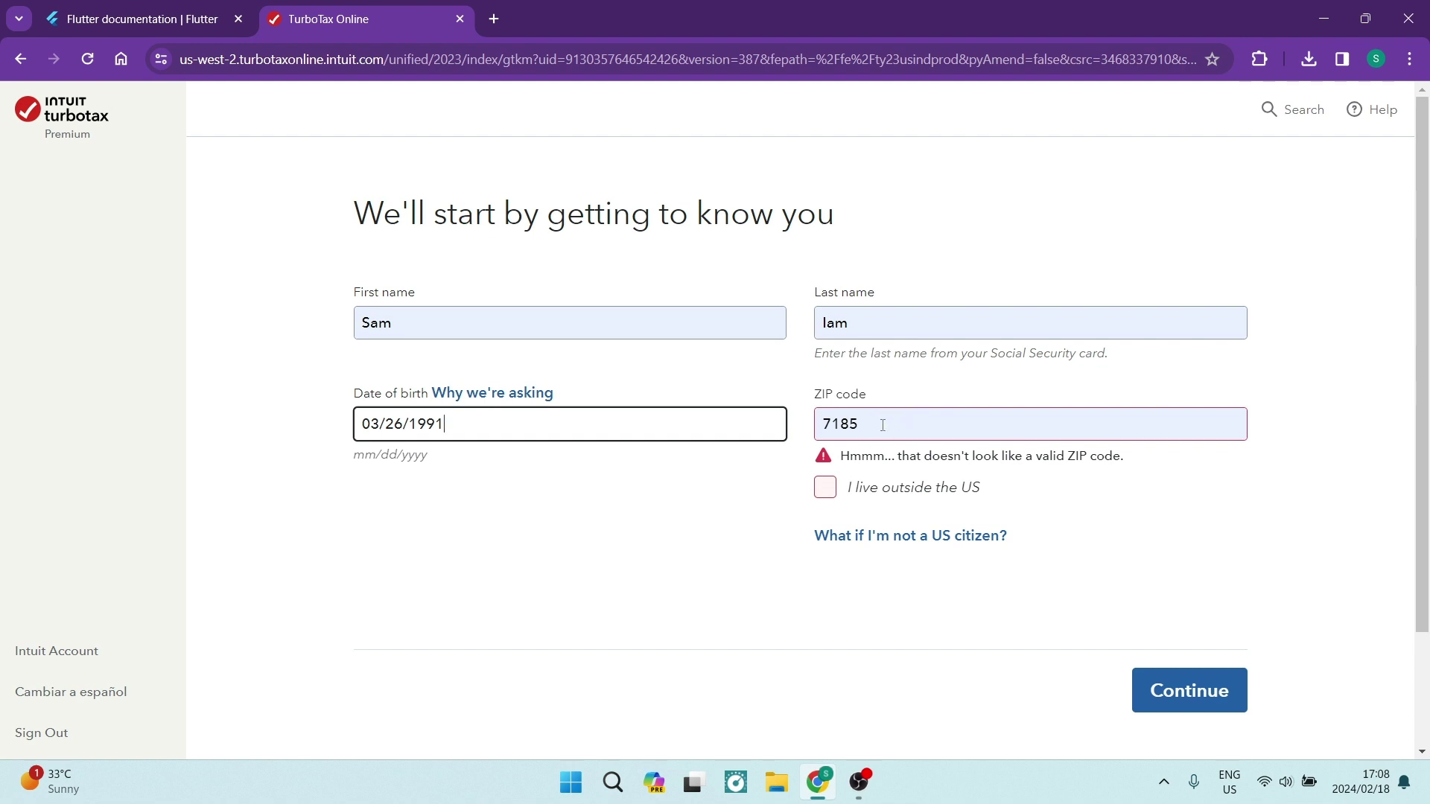
double_click(868, 429)
key("BackSpace")
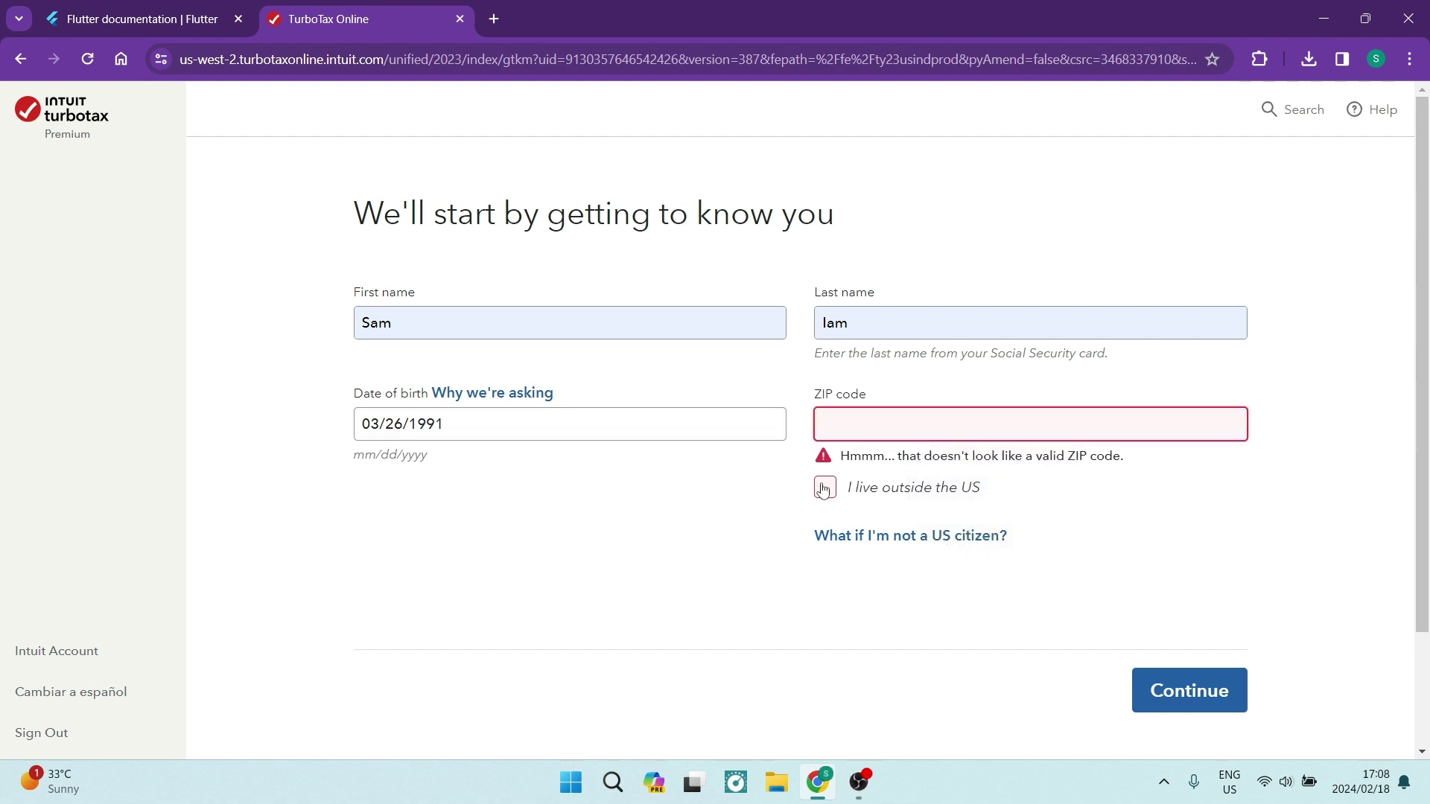
left_click(823, 490)
left_click(824, 465)
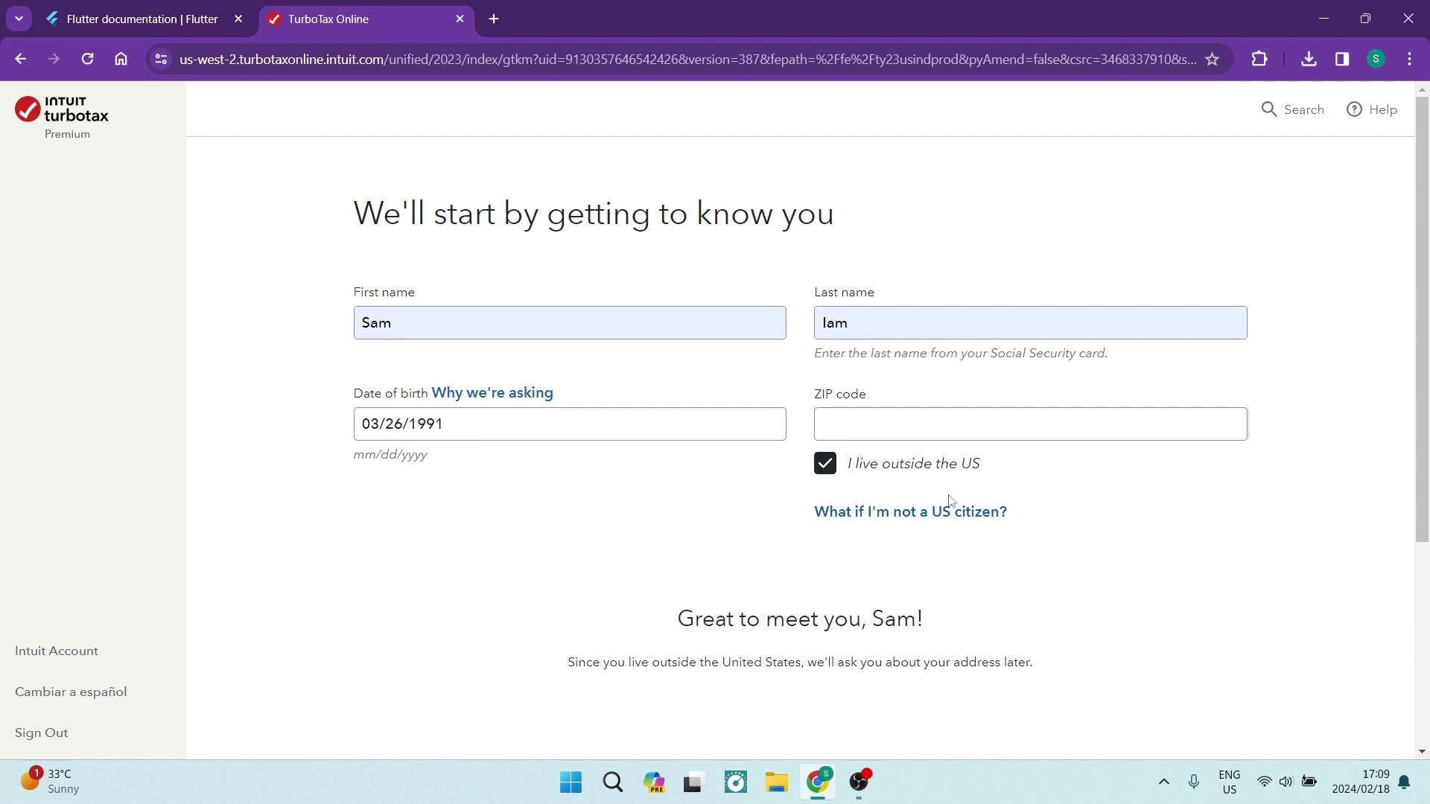
scroll(793, 574, "down", 4)
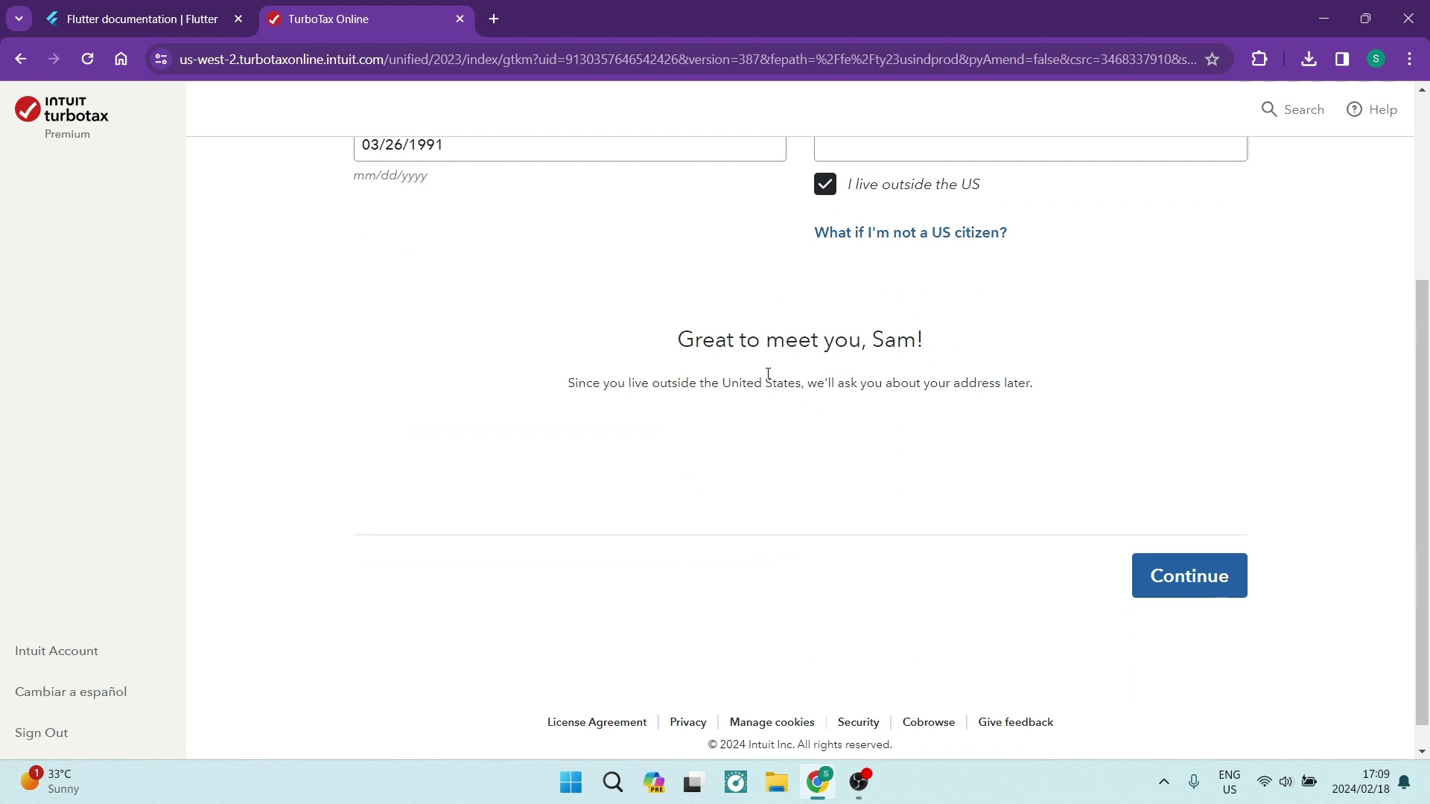
Submit the personal details, choose Married as 2023 marital status, and submit the life-situation answers
left_click(1189, 575)
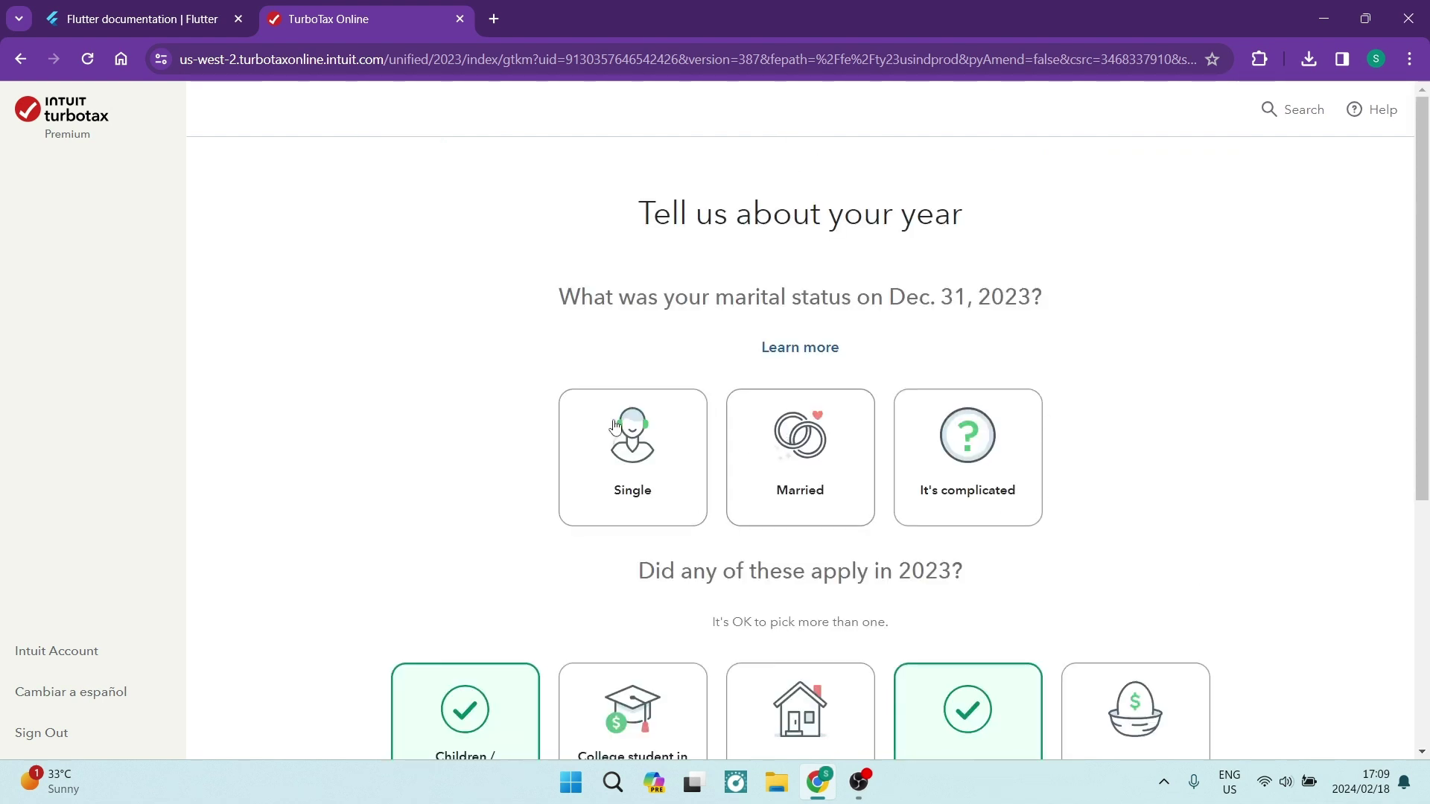
left_click_drag(528, 300, 1205, 310)
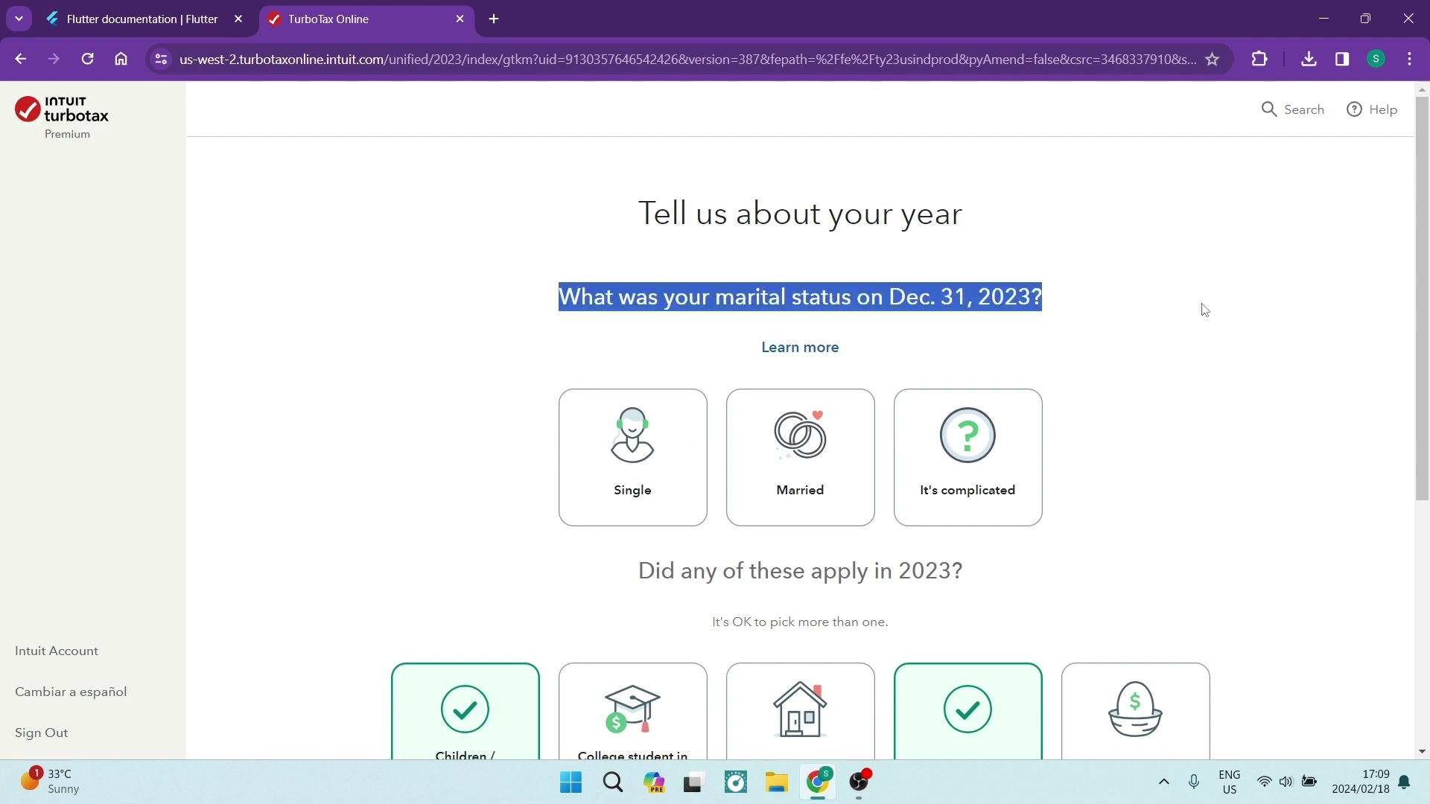
left_click(947, 373)
left_click(776, 485)
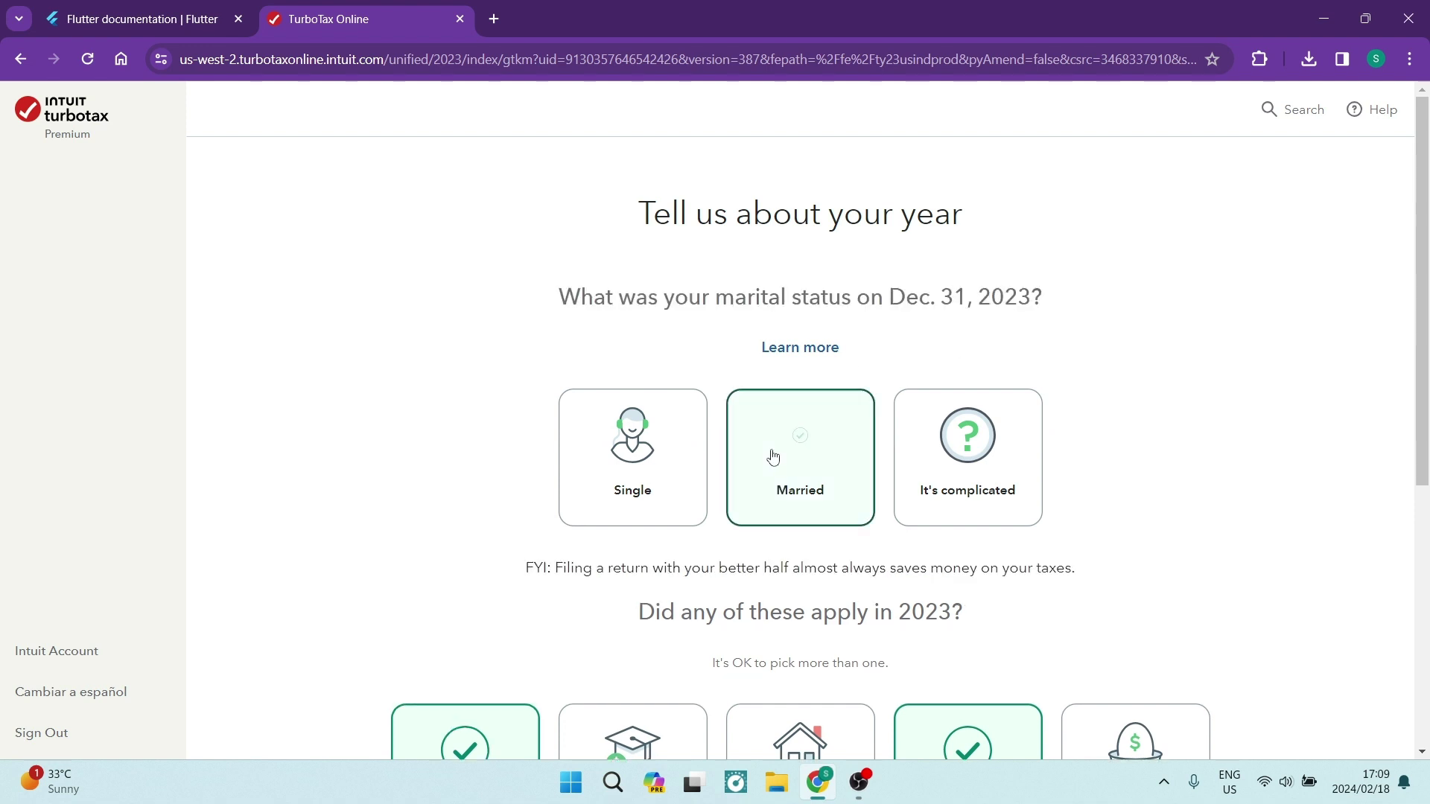
scroll(488, 441, "down", 3)
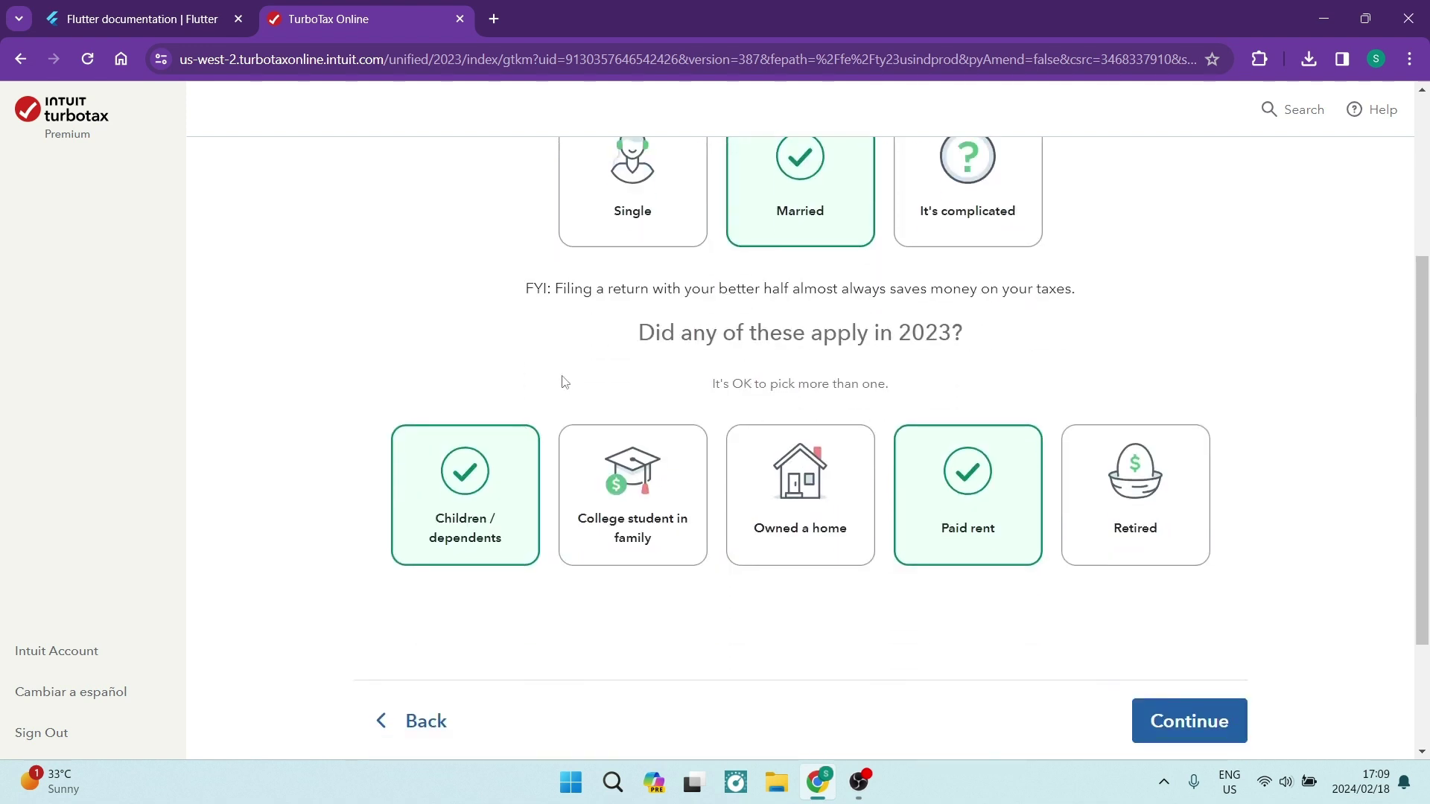
left_click_drag(520, 300, 1107, 297)
left_click(1222, 306)
scroll(958, 491, "down", 1)
scroll(972, 475, "down", 1)
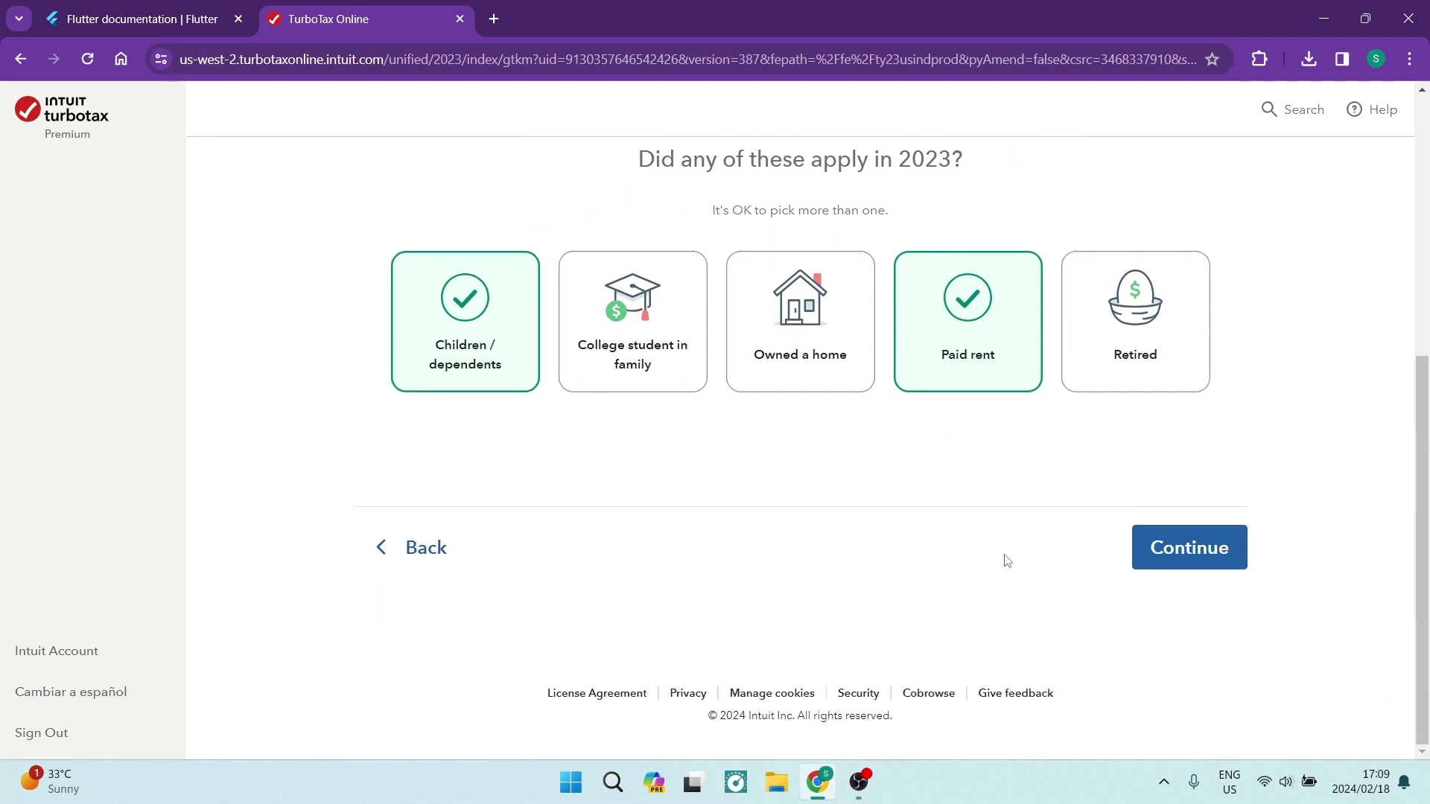
left_click(1175, 551)
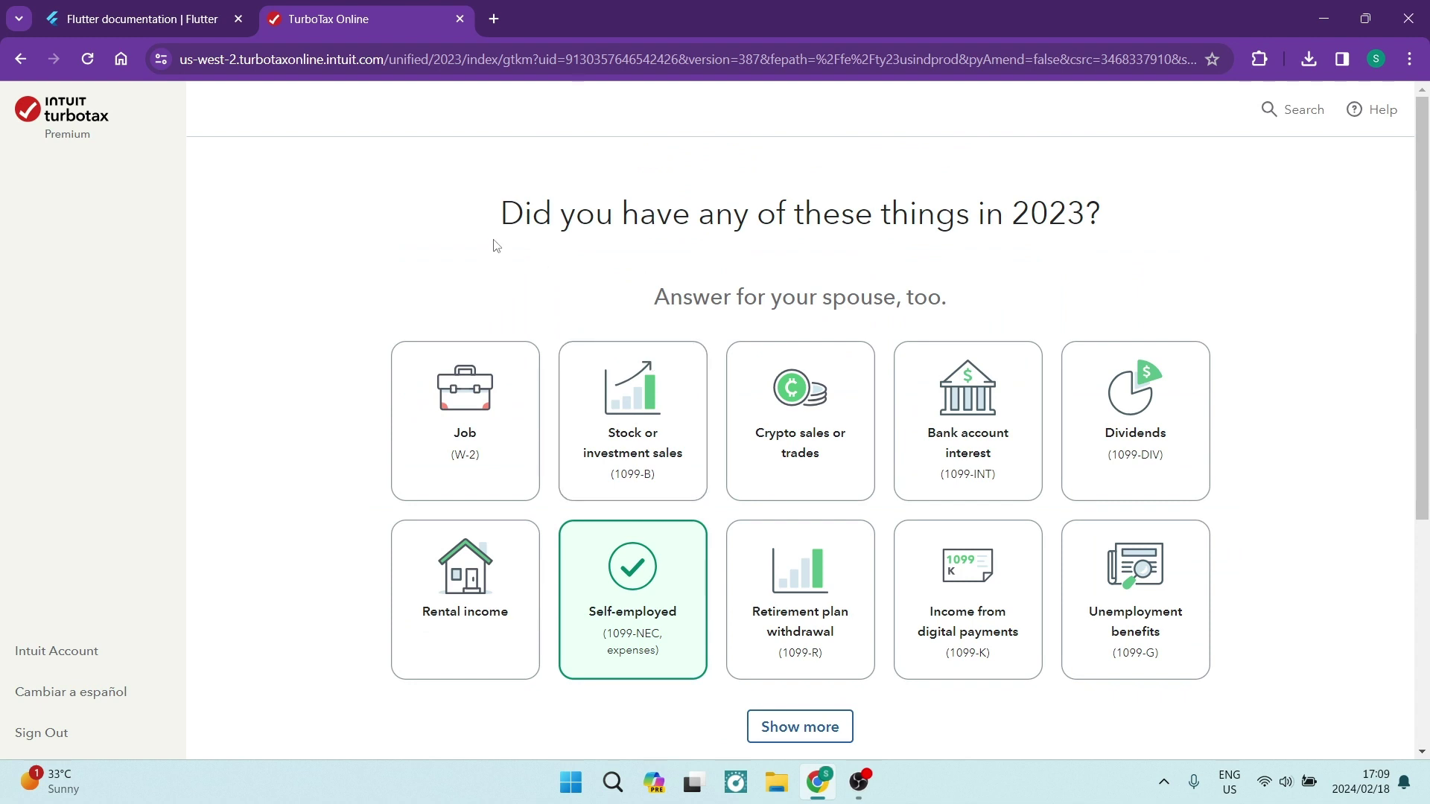
Keep Self-employed as the 2023 income type and continue past the income page
left_click_drag(496, 245, 1153, 214)
left_click(1232, 220)
left_click_drag(1140, 207, 954, 216)
left_click(1161, 256)
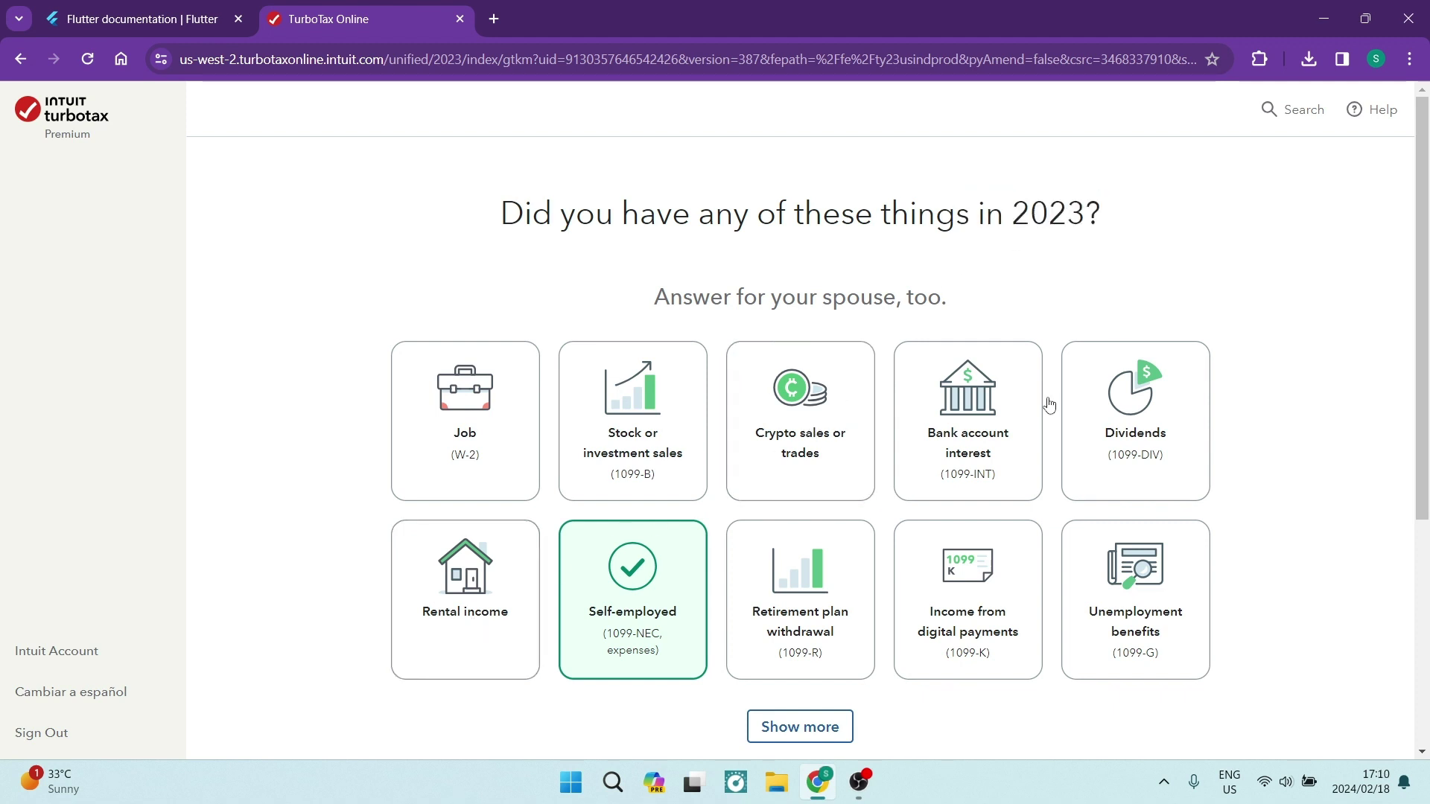
scroll(581, 559, "down", 1)
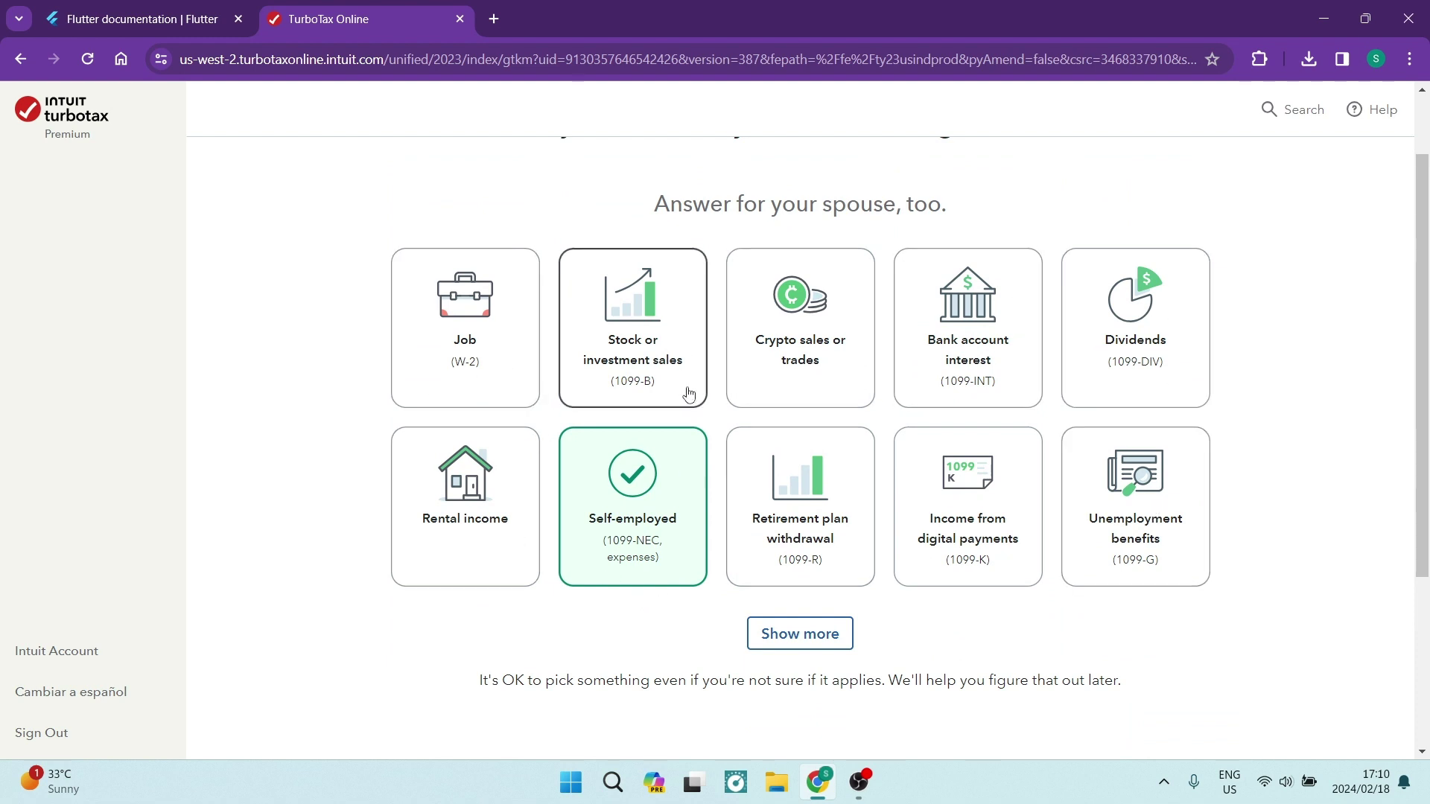
left_click(637, 491)
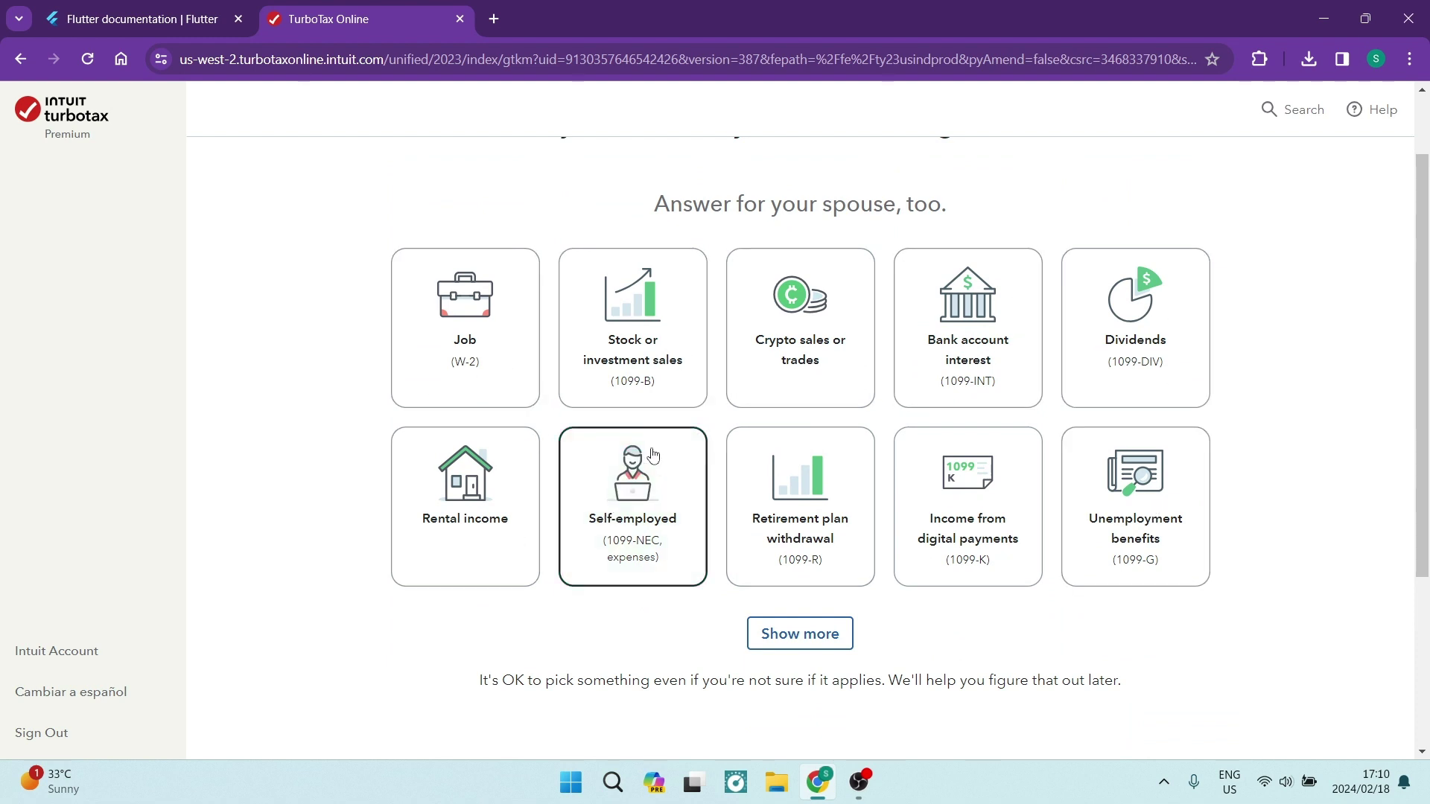
left_click(645, 496)
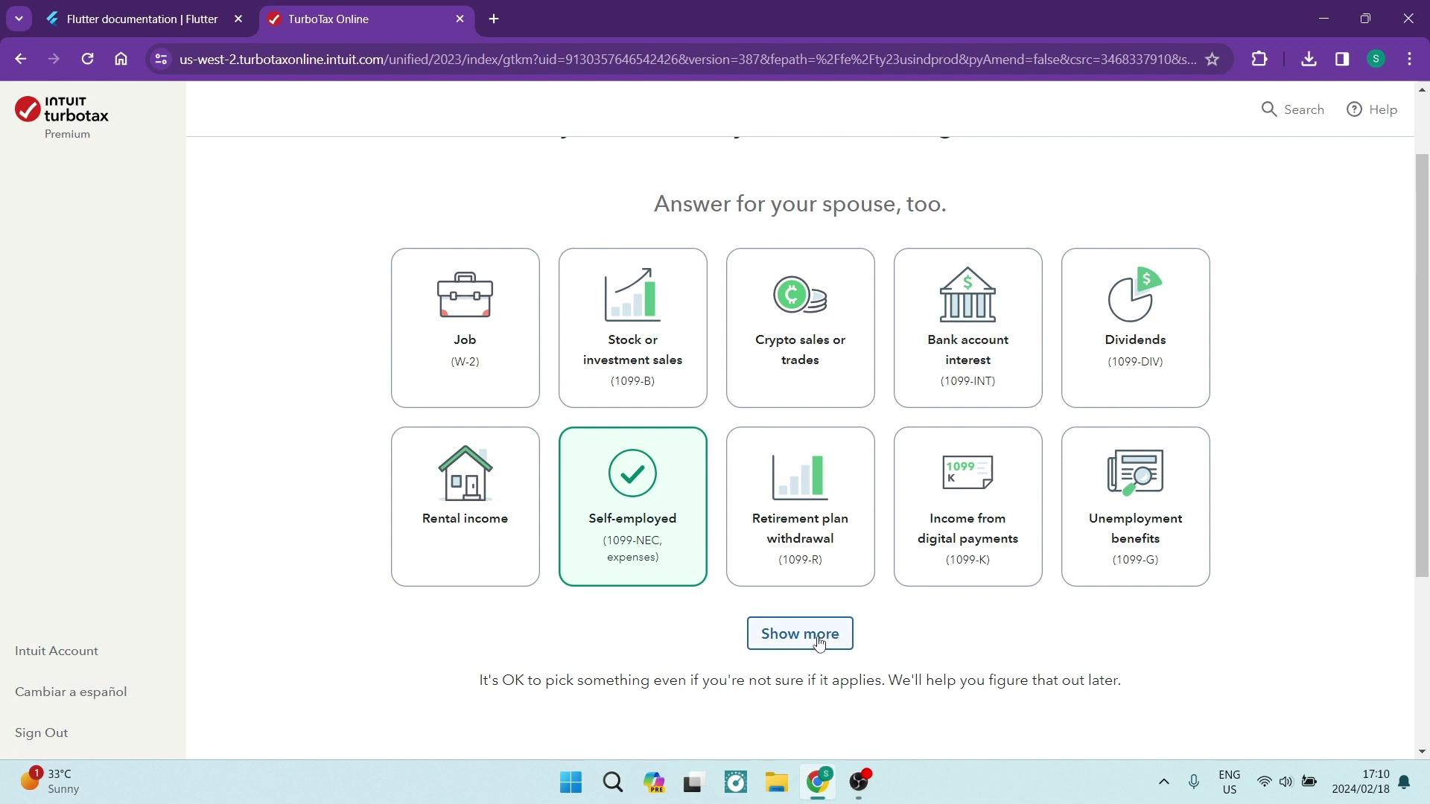
scroll(818, 642, "down", 3)
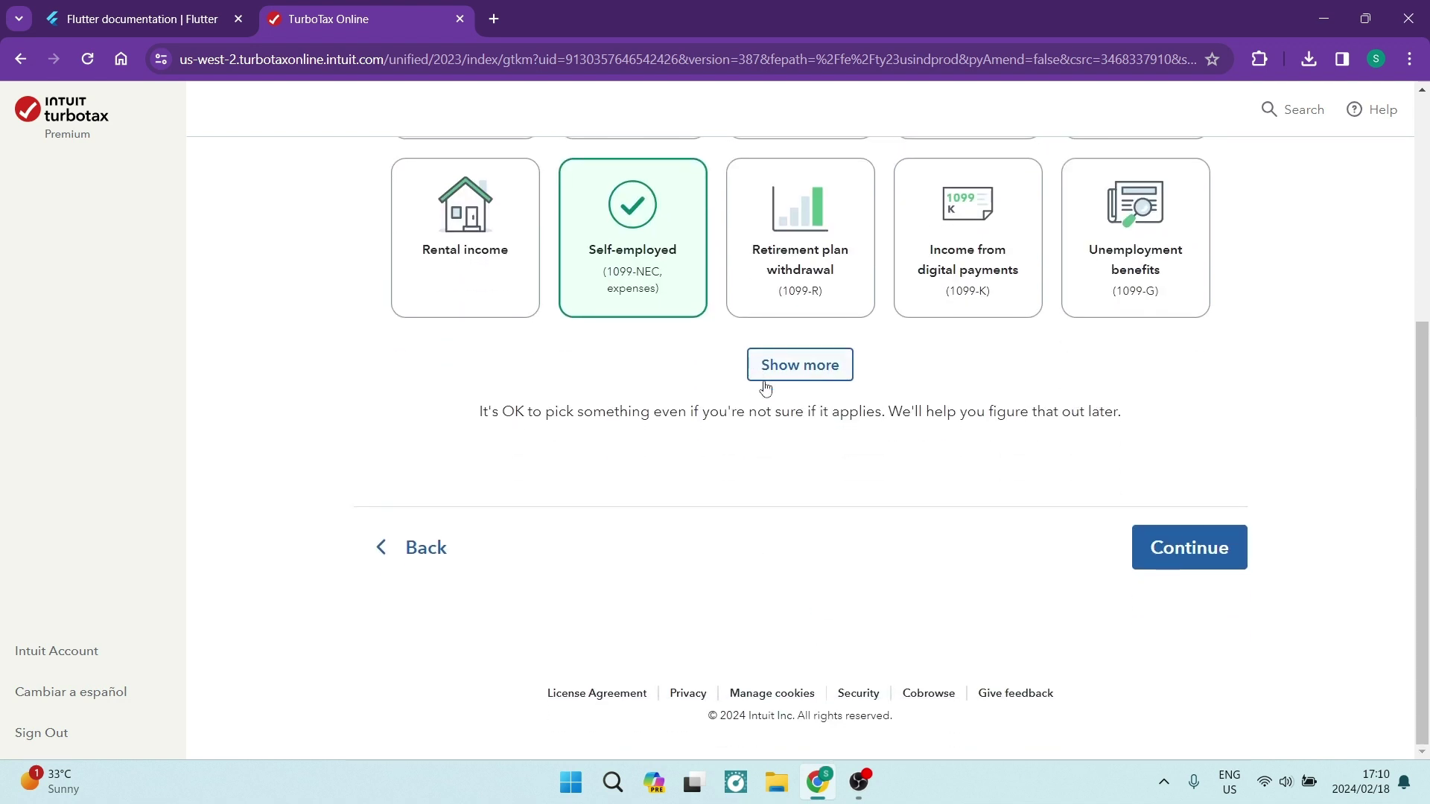
scroll(770, 397, "up", 1)
scroll(791, 336, "up", 2)
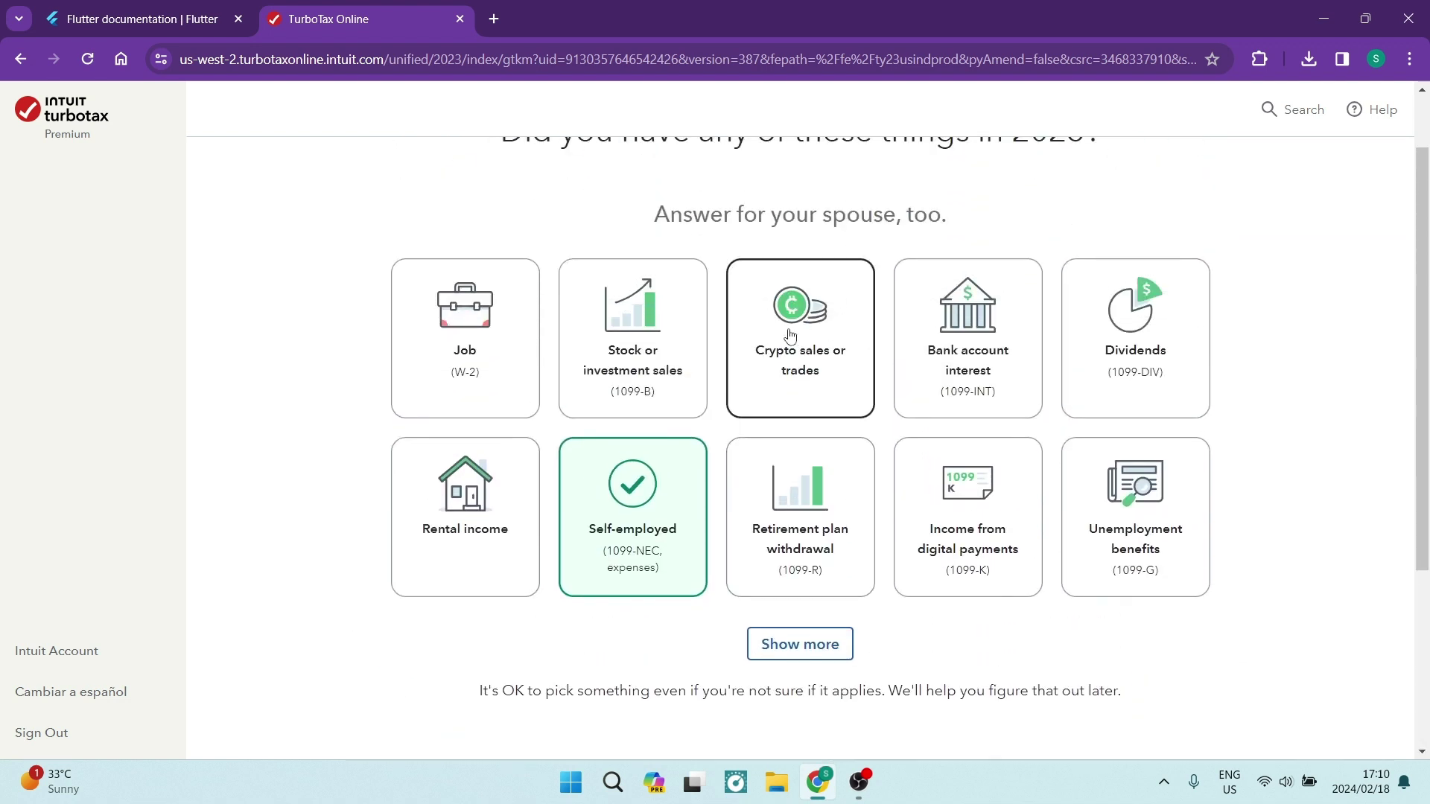
scroll(820, 372, "down", 3)
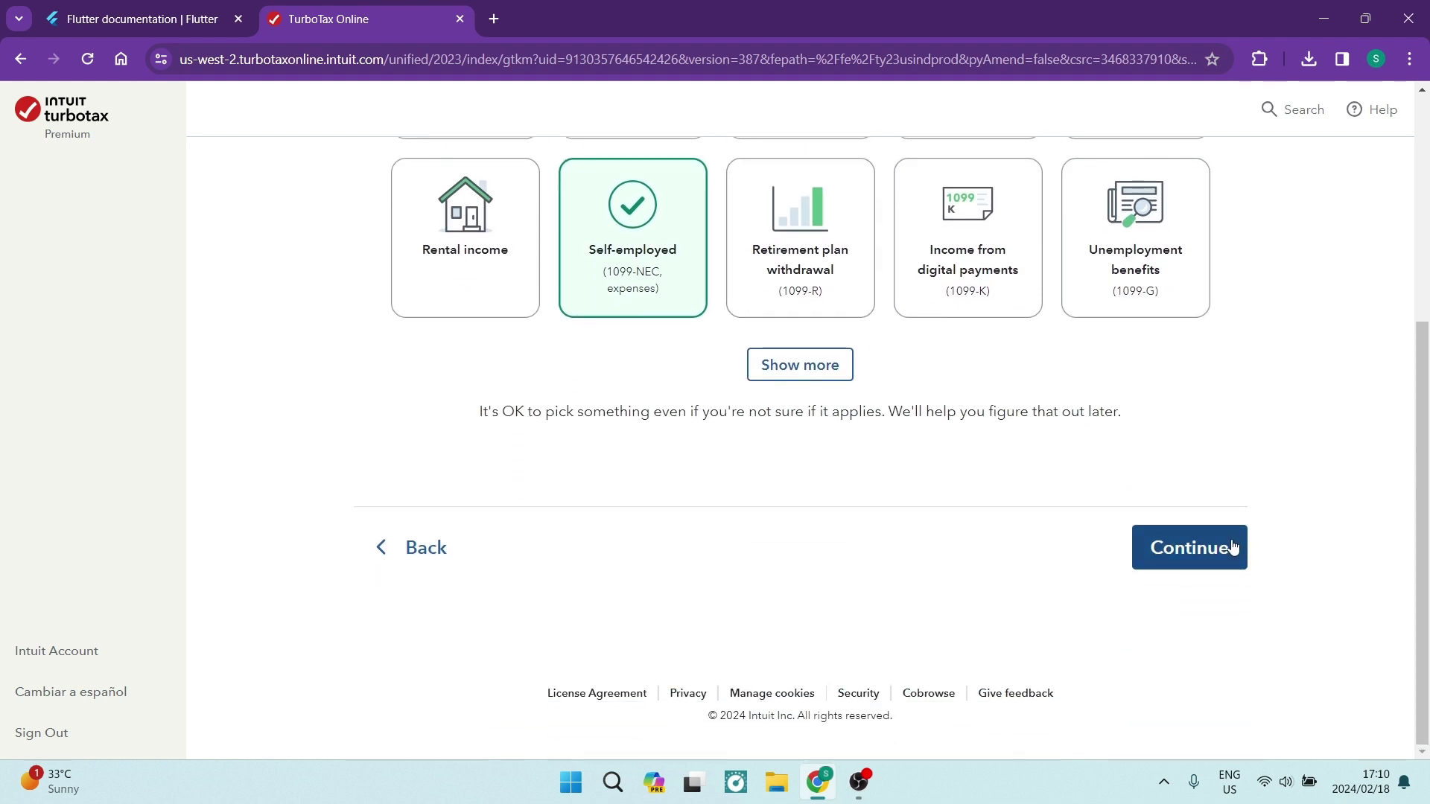
left_click(1209, 549)
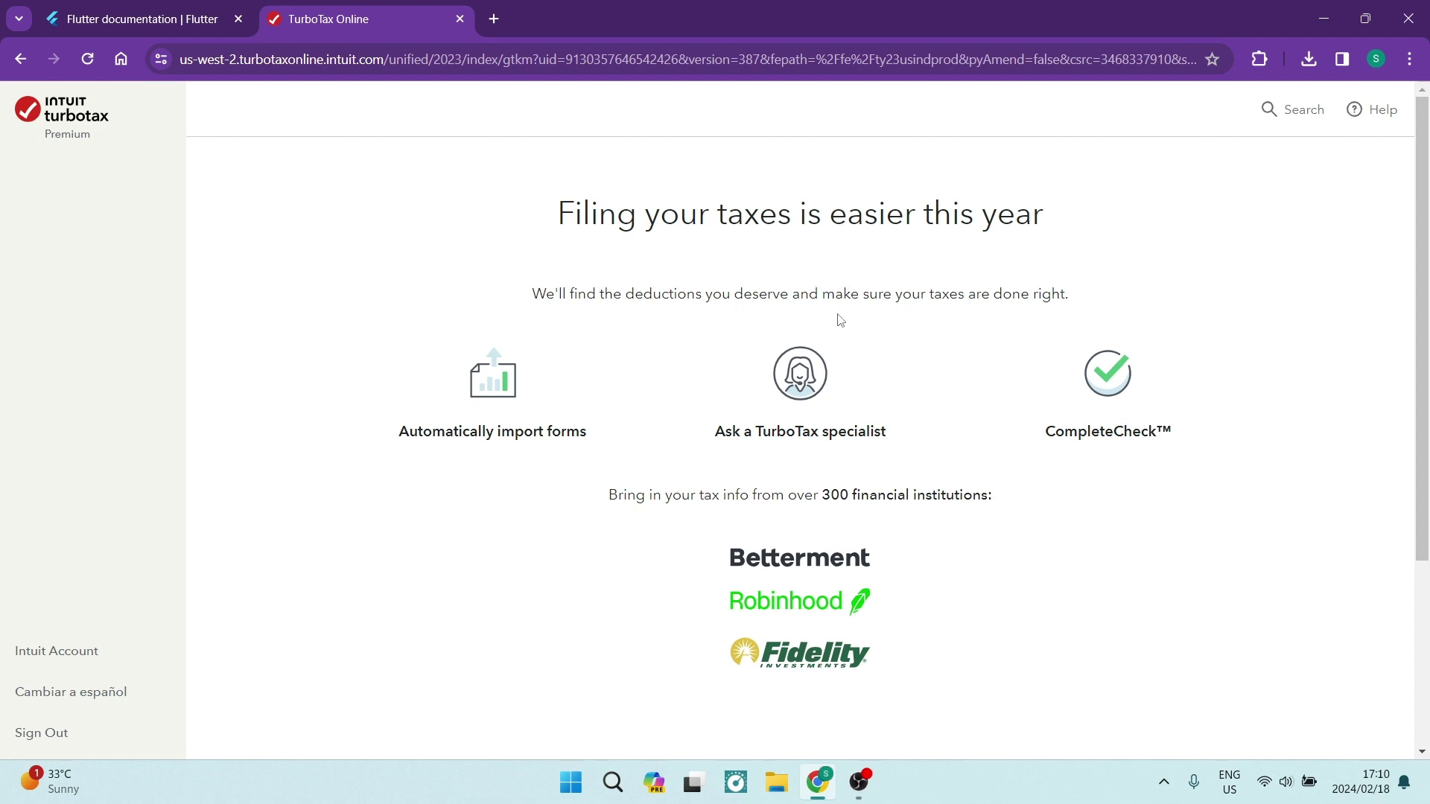
Get past the easier-filing intro page
scroll(819, 343, "down", 1)
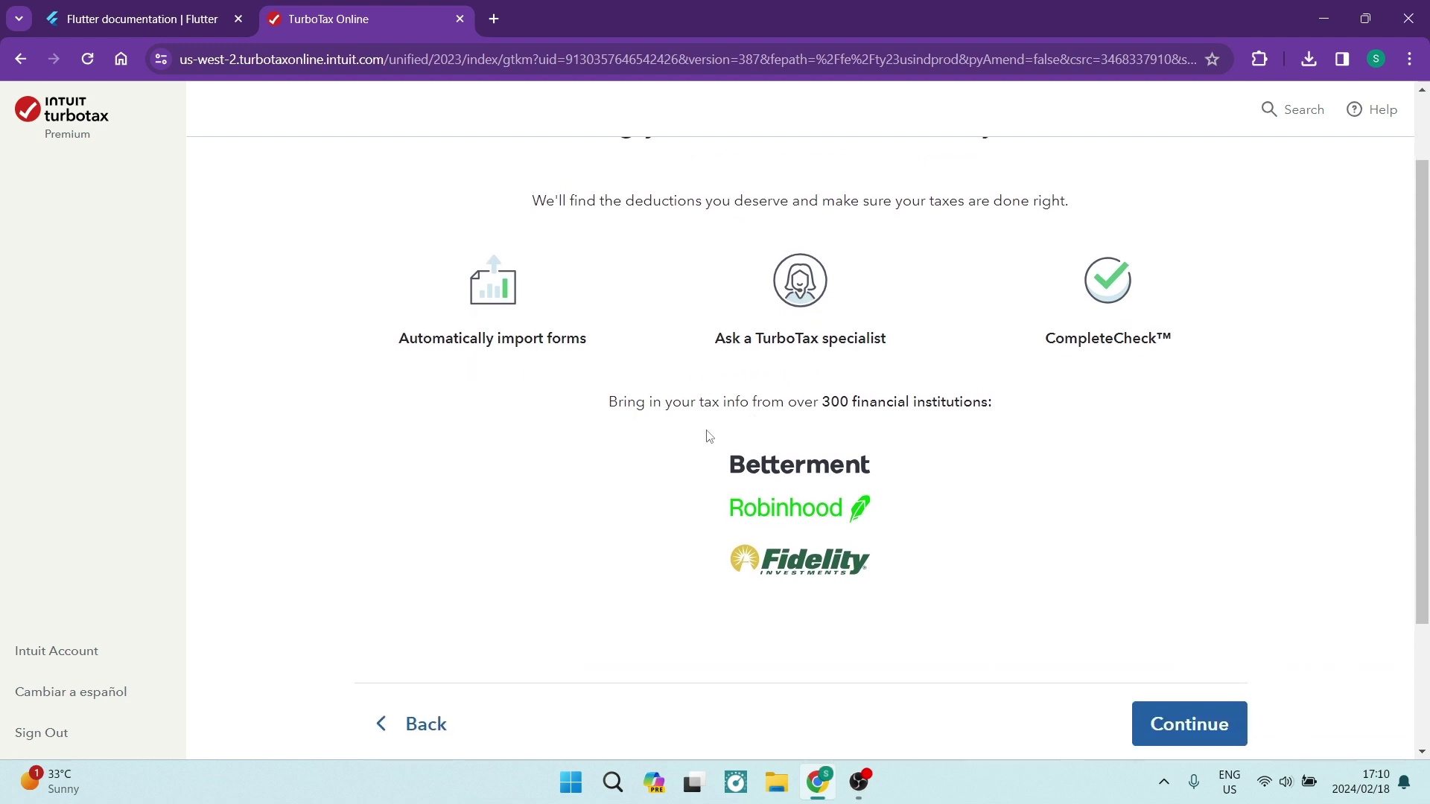
double_click(754, 524)
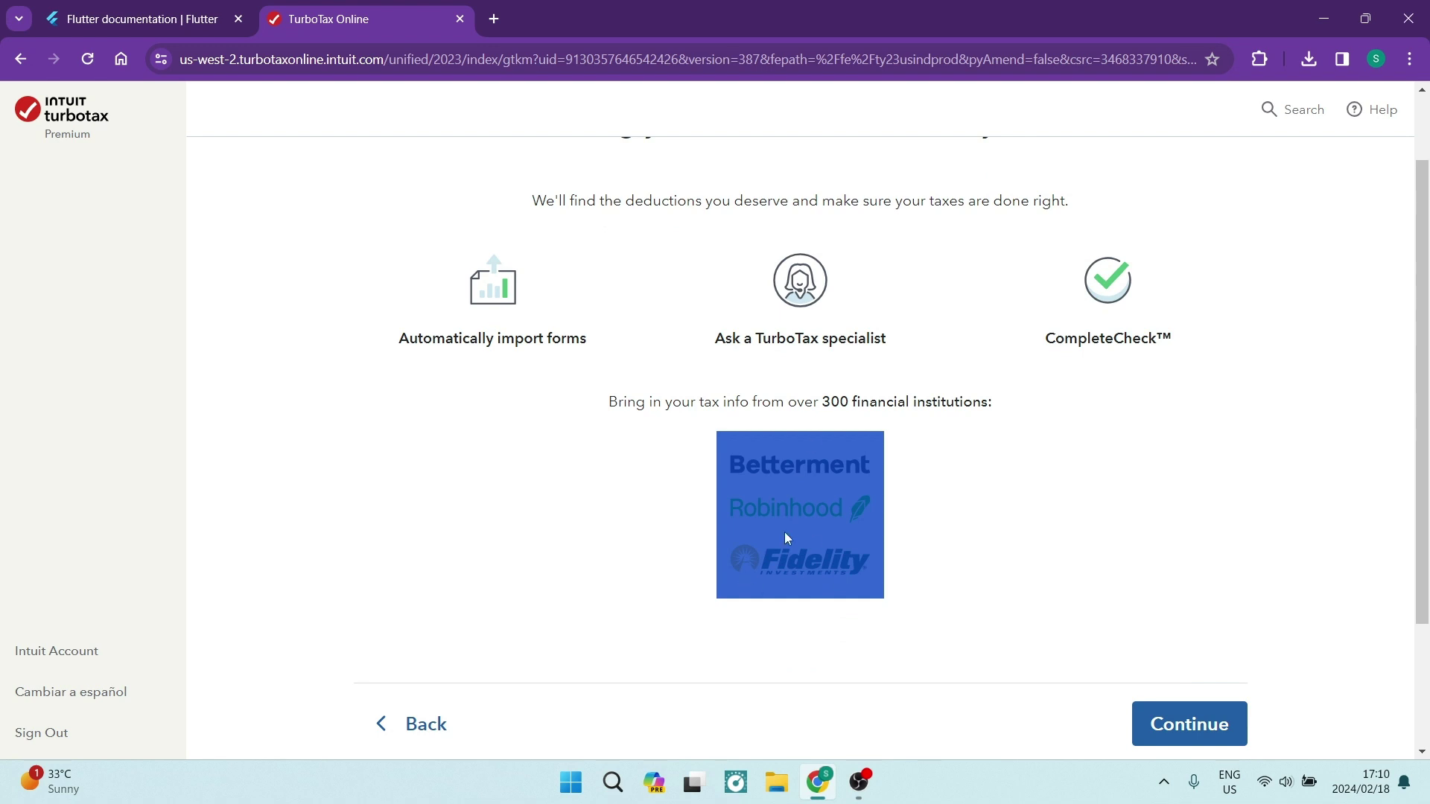
left_click(999, 528)
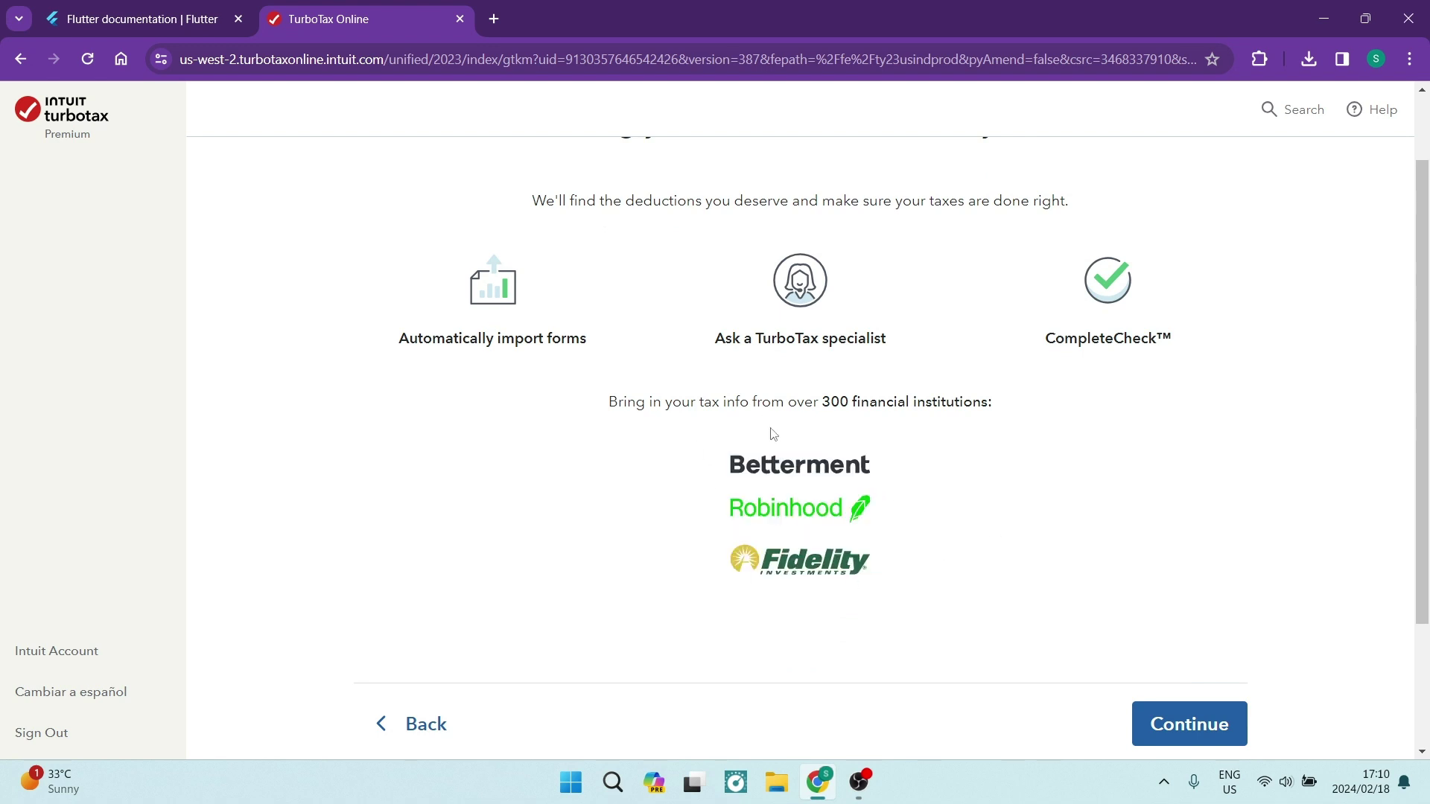
scroll(747, 488, "up", 1)
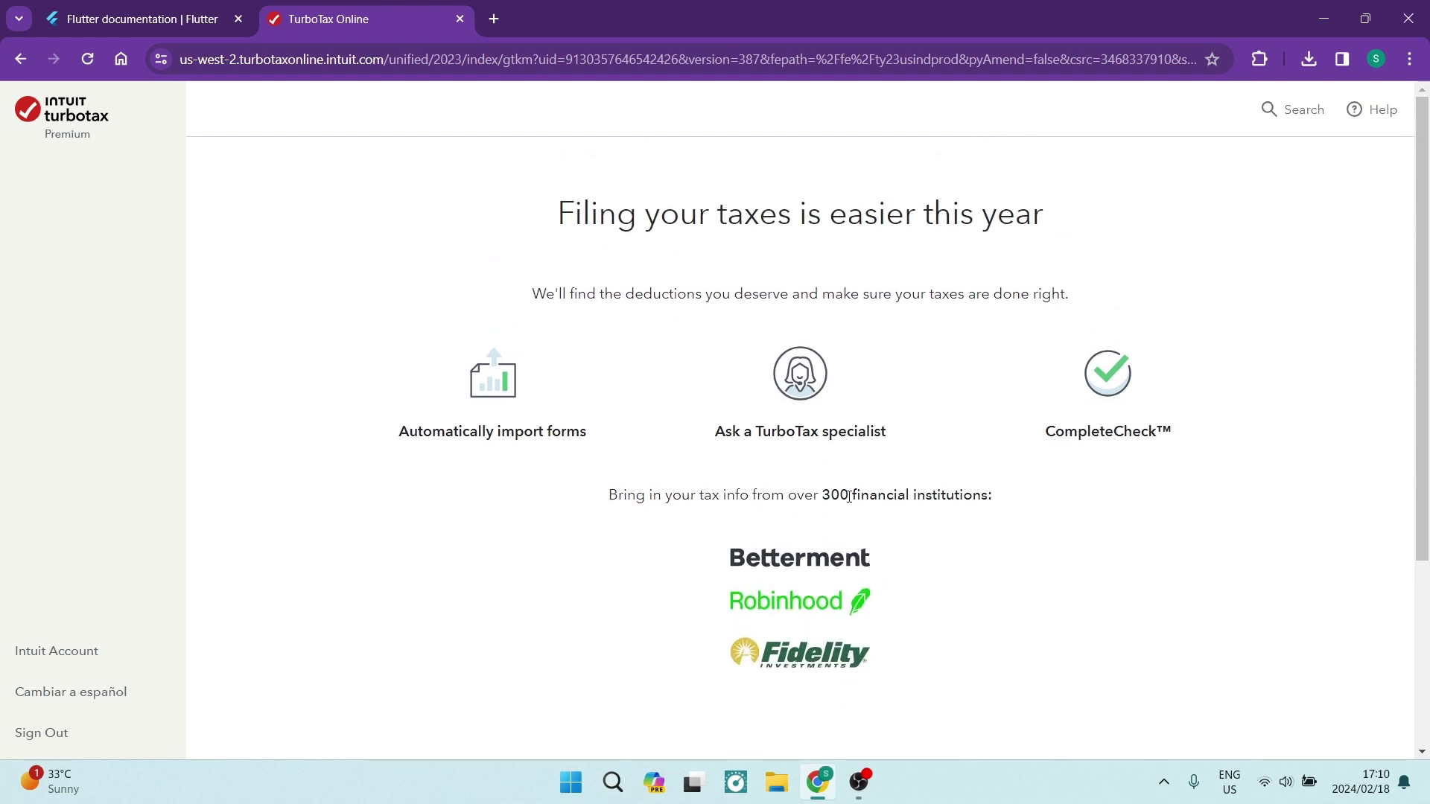
scroll(834, 467, "down", 3)
left_click(1186, 549)
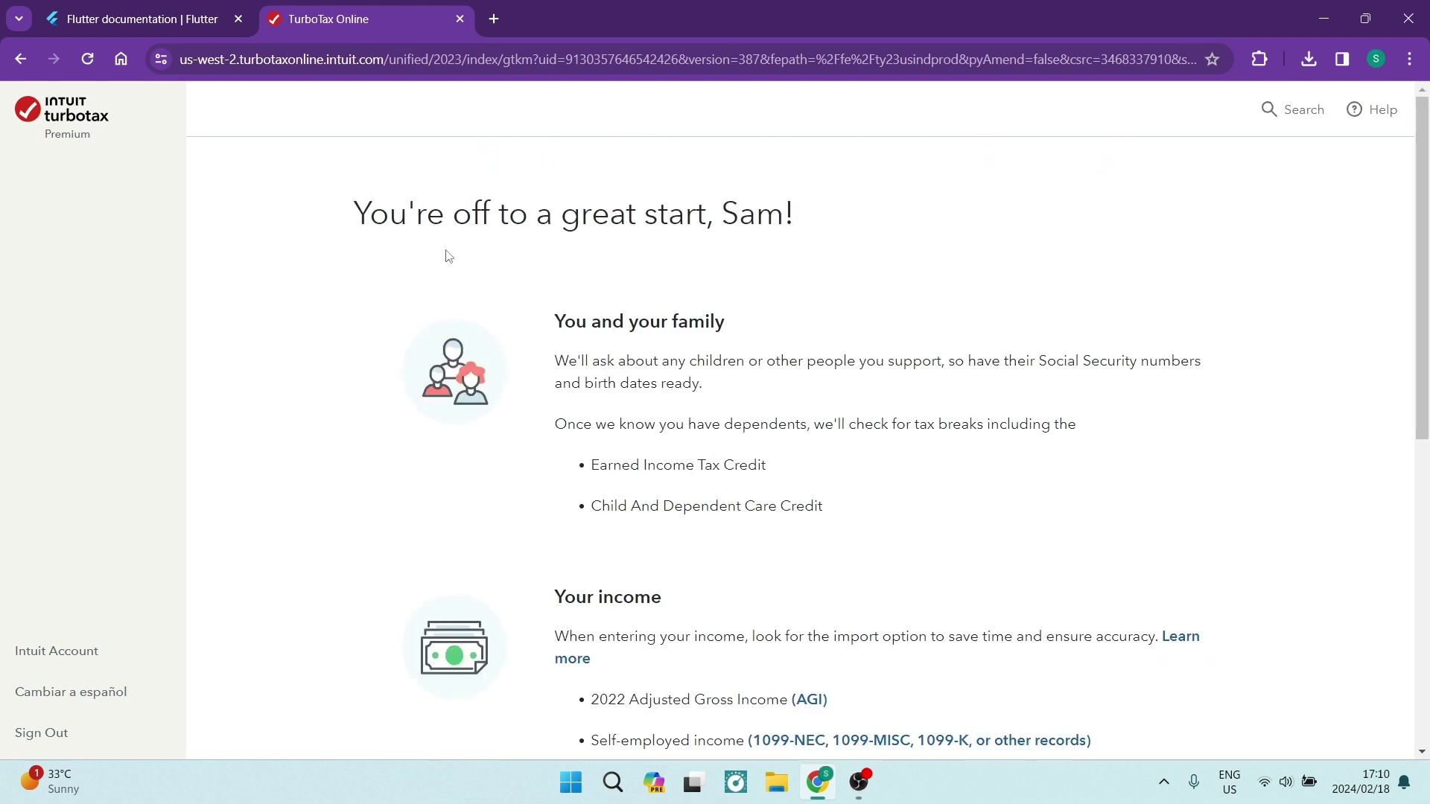
Review the getting-started summary of family, income and tax breaks, then choose 'Great, keep going'
scroll(569, 374, "down", 1)
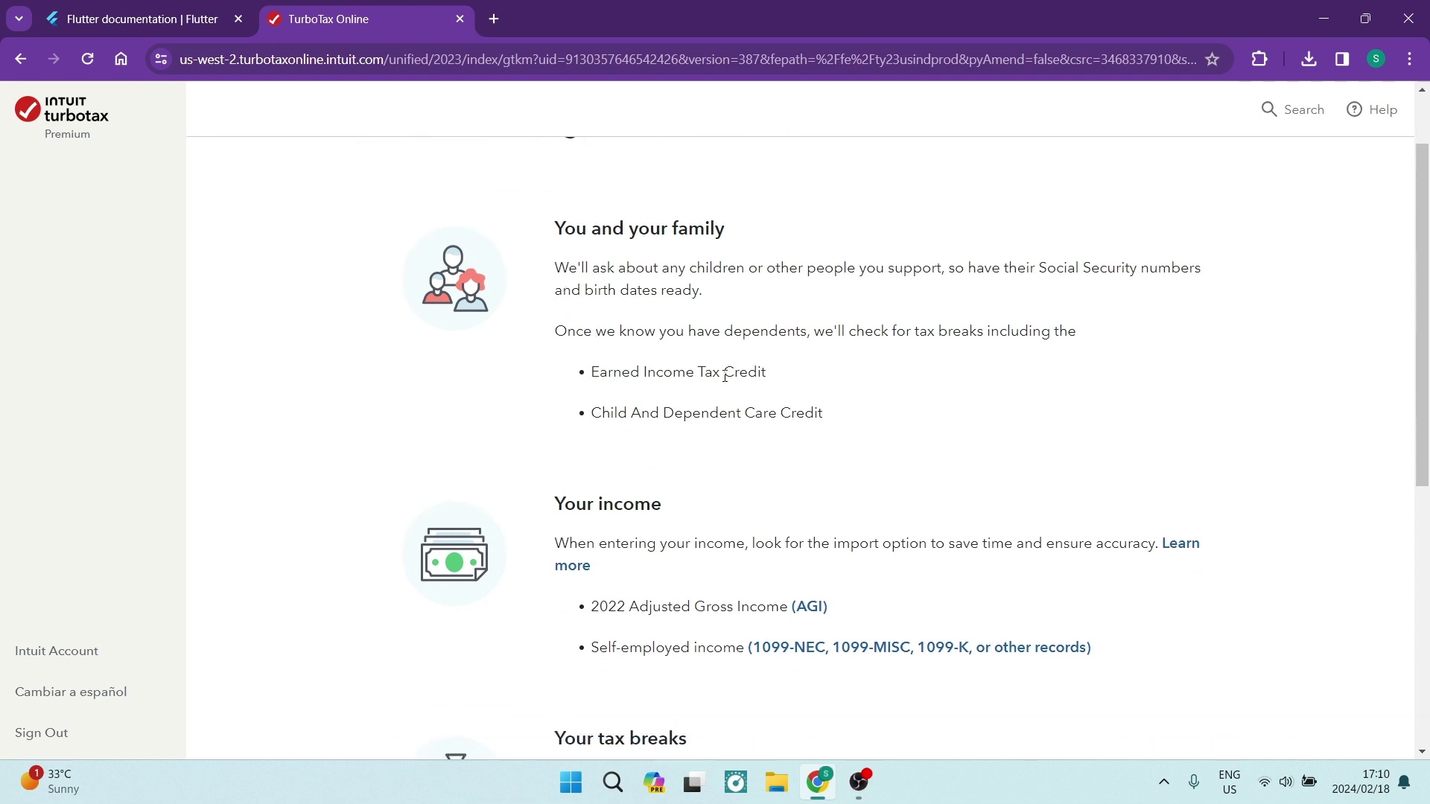
scroll(725, 376, "down", 2)
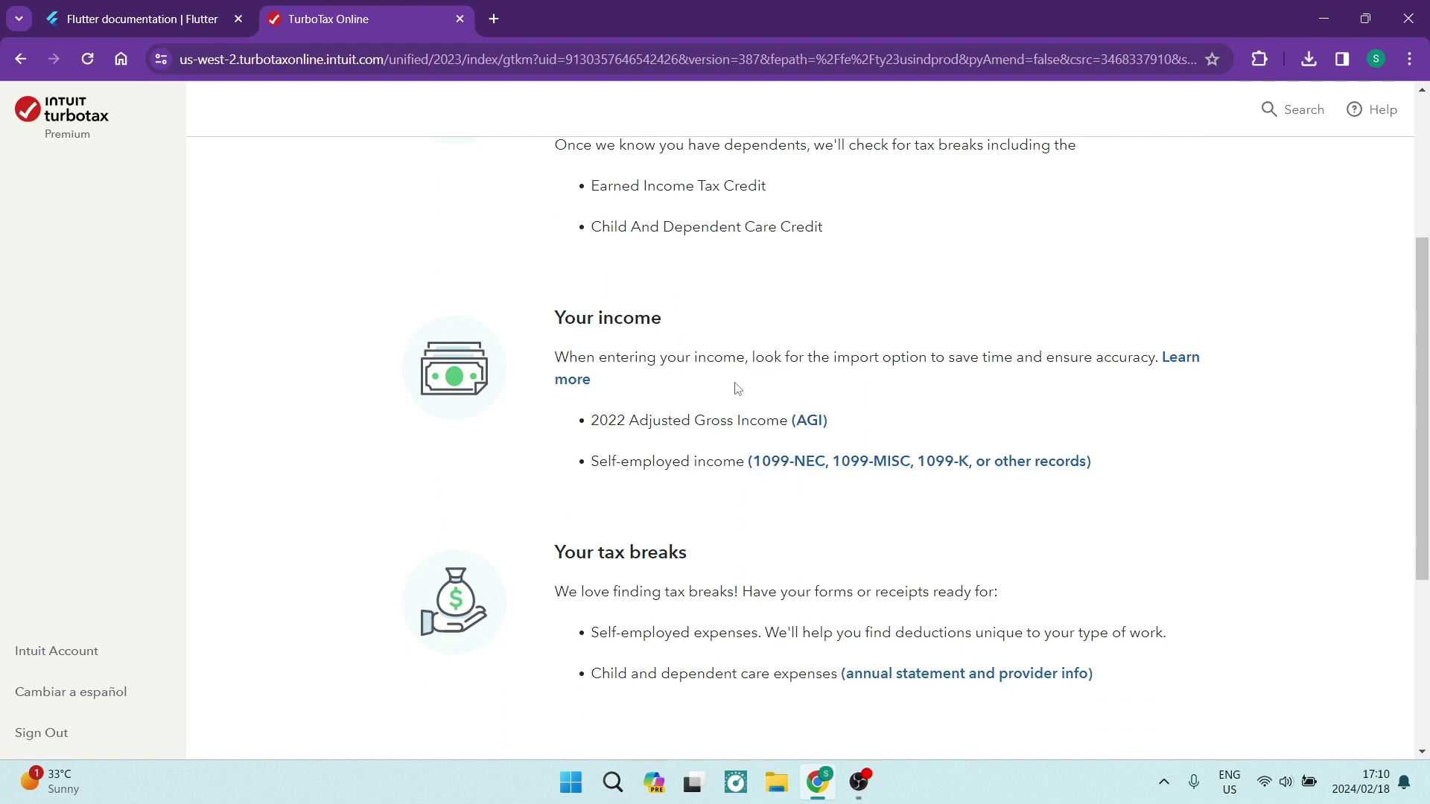
scroll(737, 388, "down", 3)
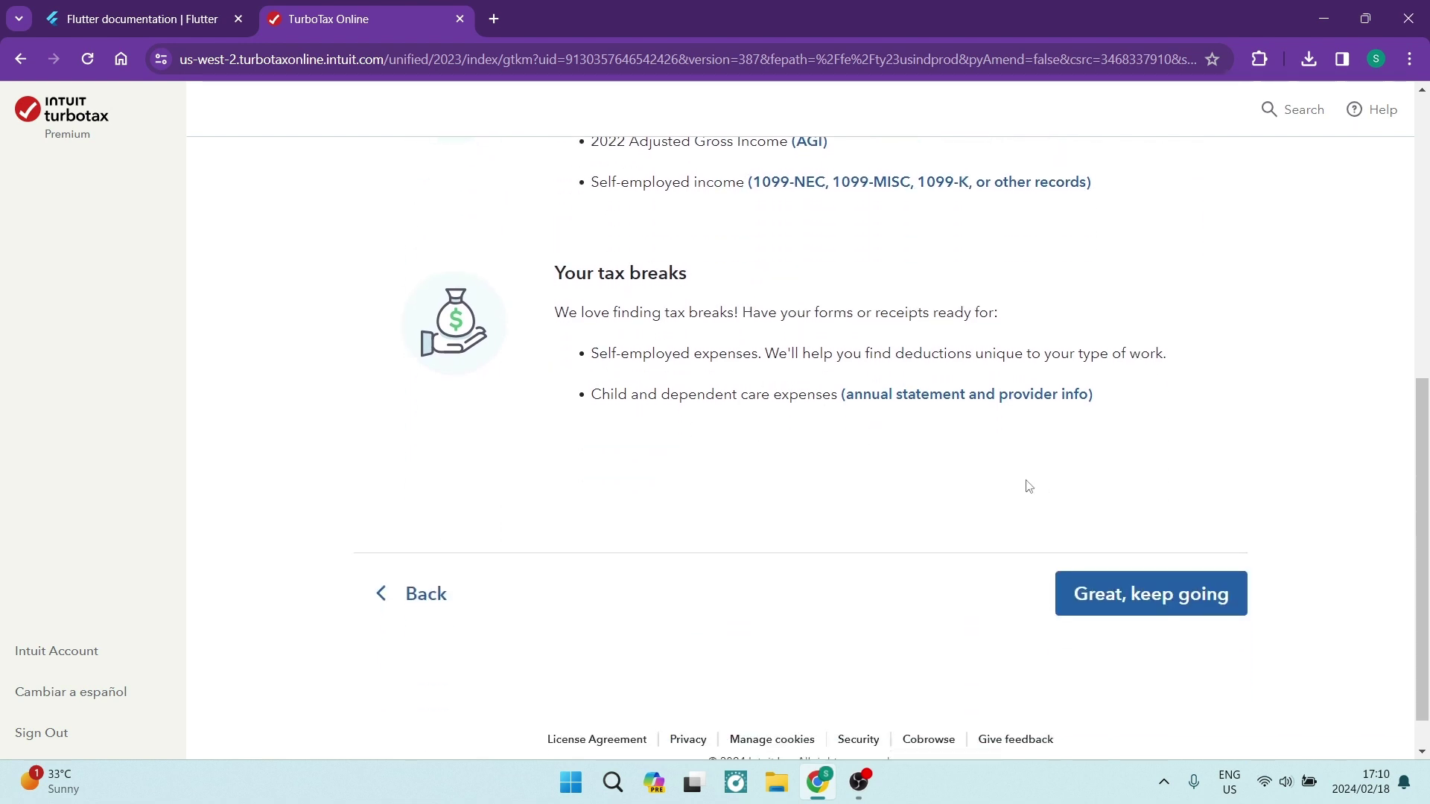
left_click(1141, 595)
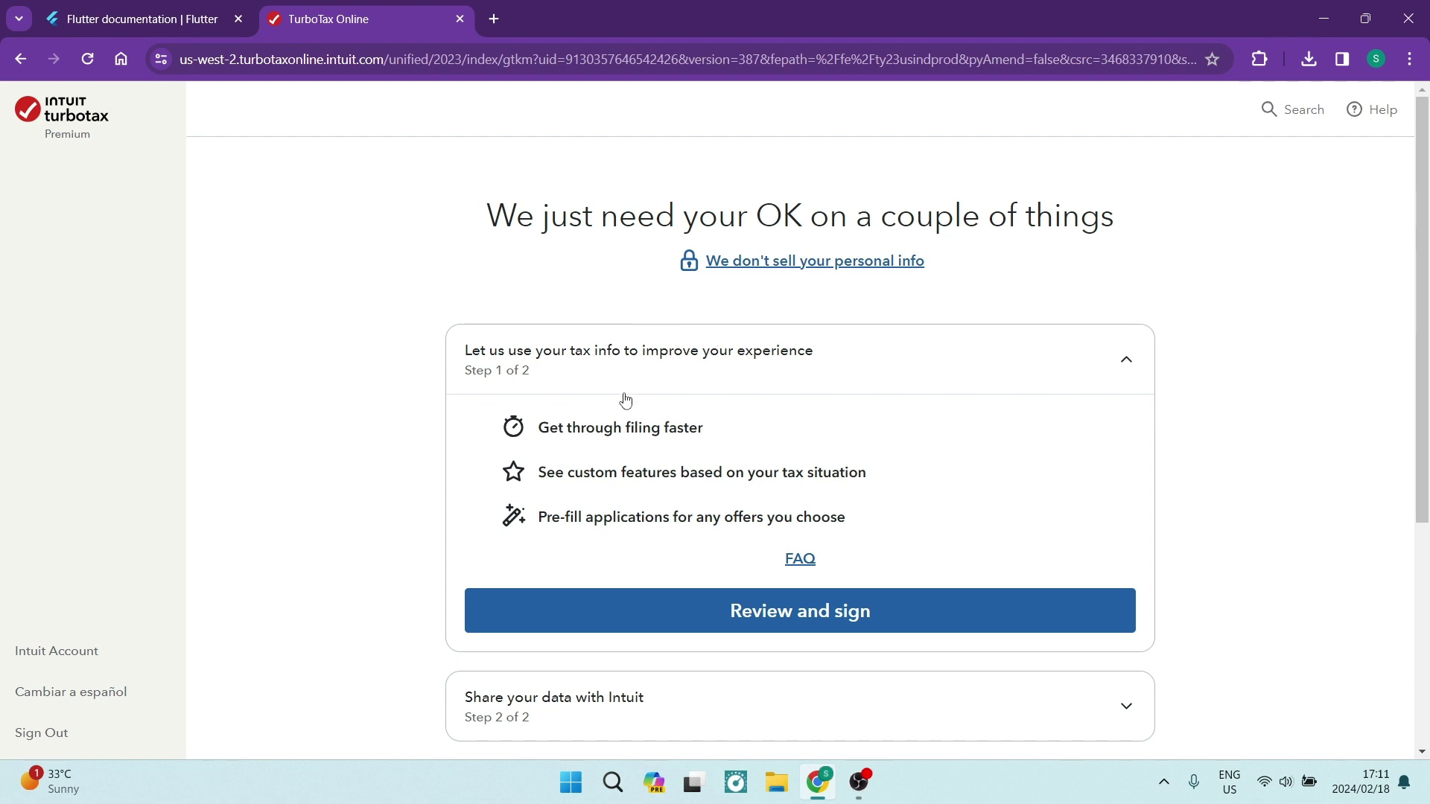
Sign the tax-info usage consent with the full name, dated 02/18/2024, and agree to it
scroll(629, 425, "down", 1)
left_click(766, 525)
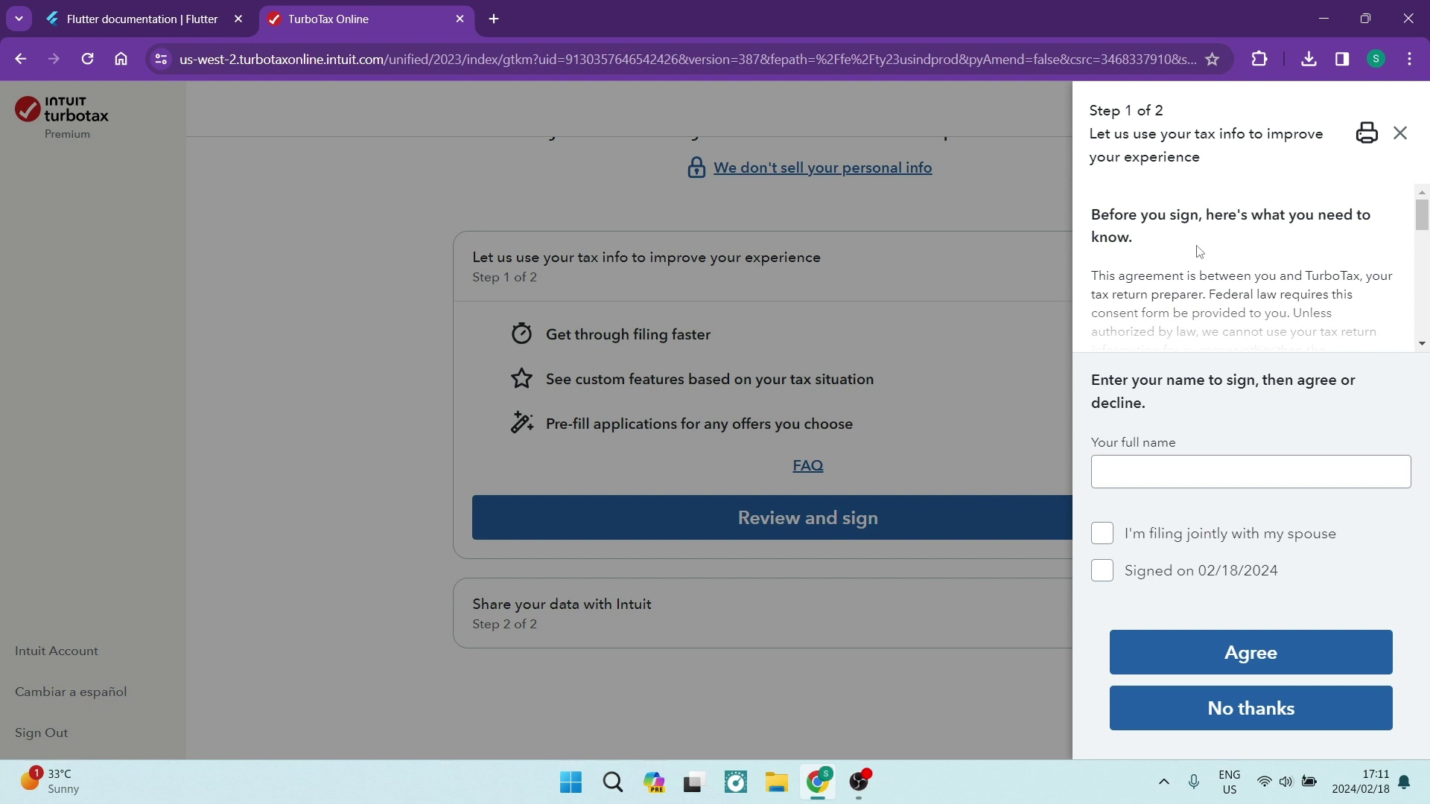
scroll(1199, 251, "down", 1)
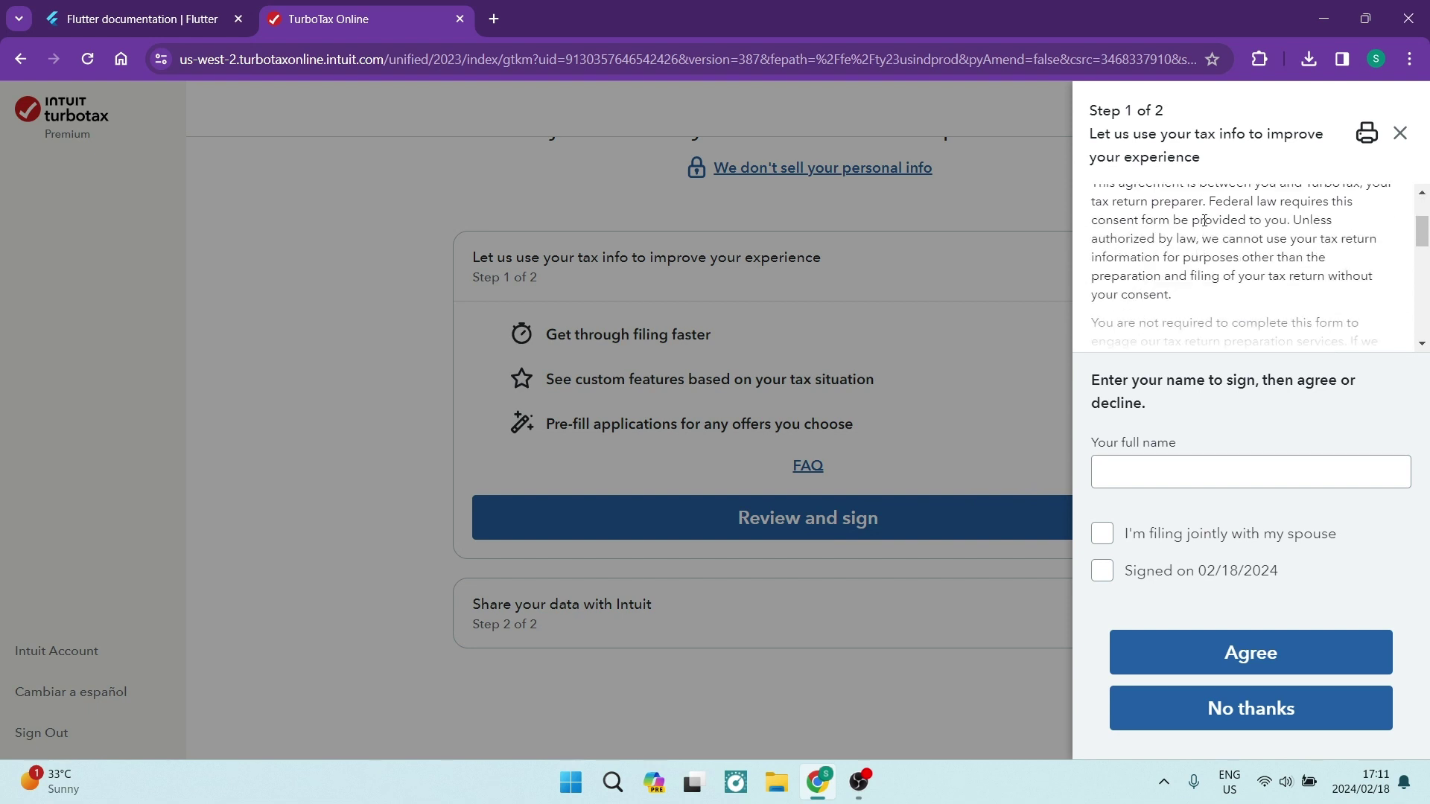
scroll(1205, 221, "down", 6)
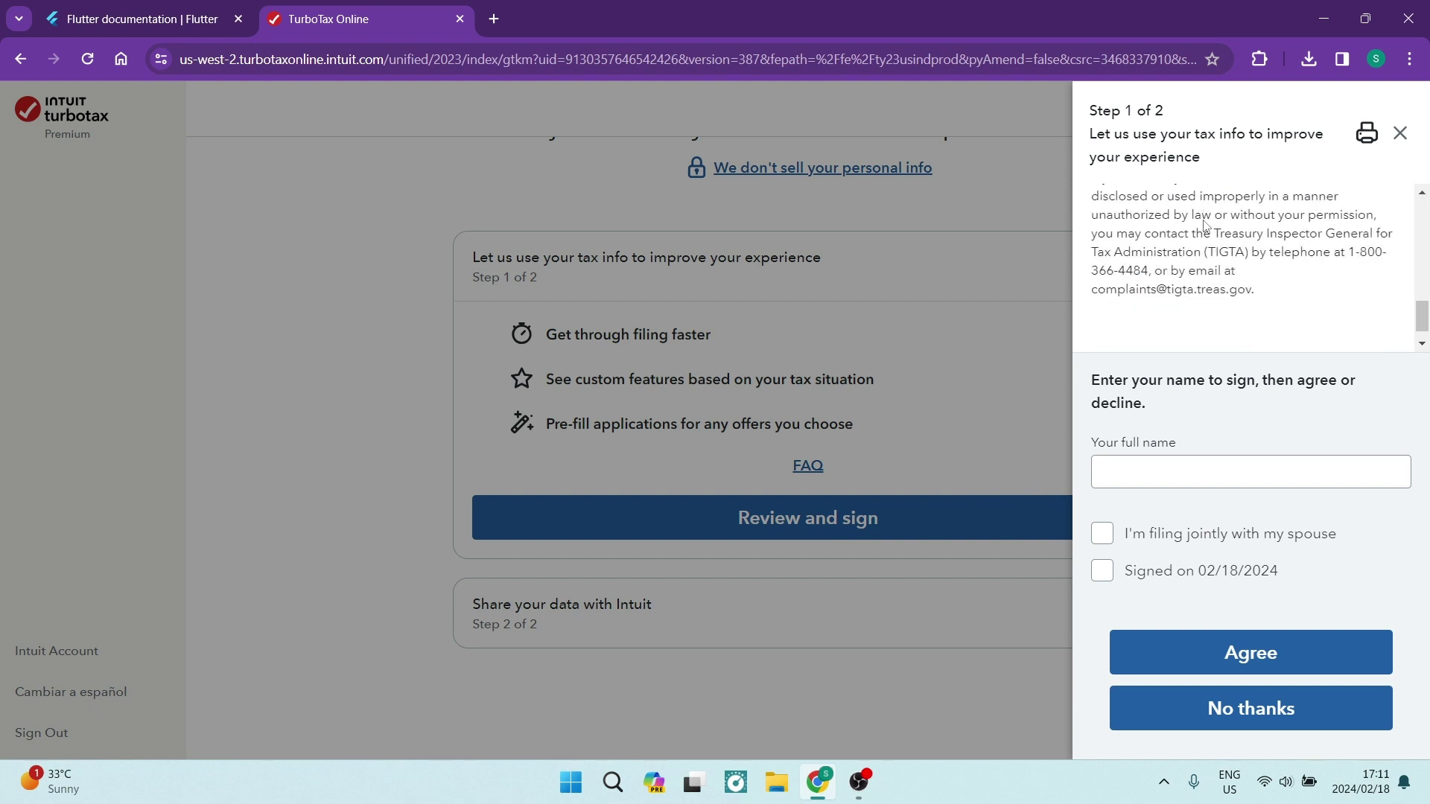
scroll(1147, 290, "down", 1)
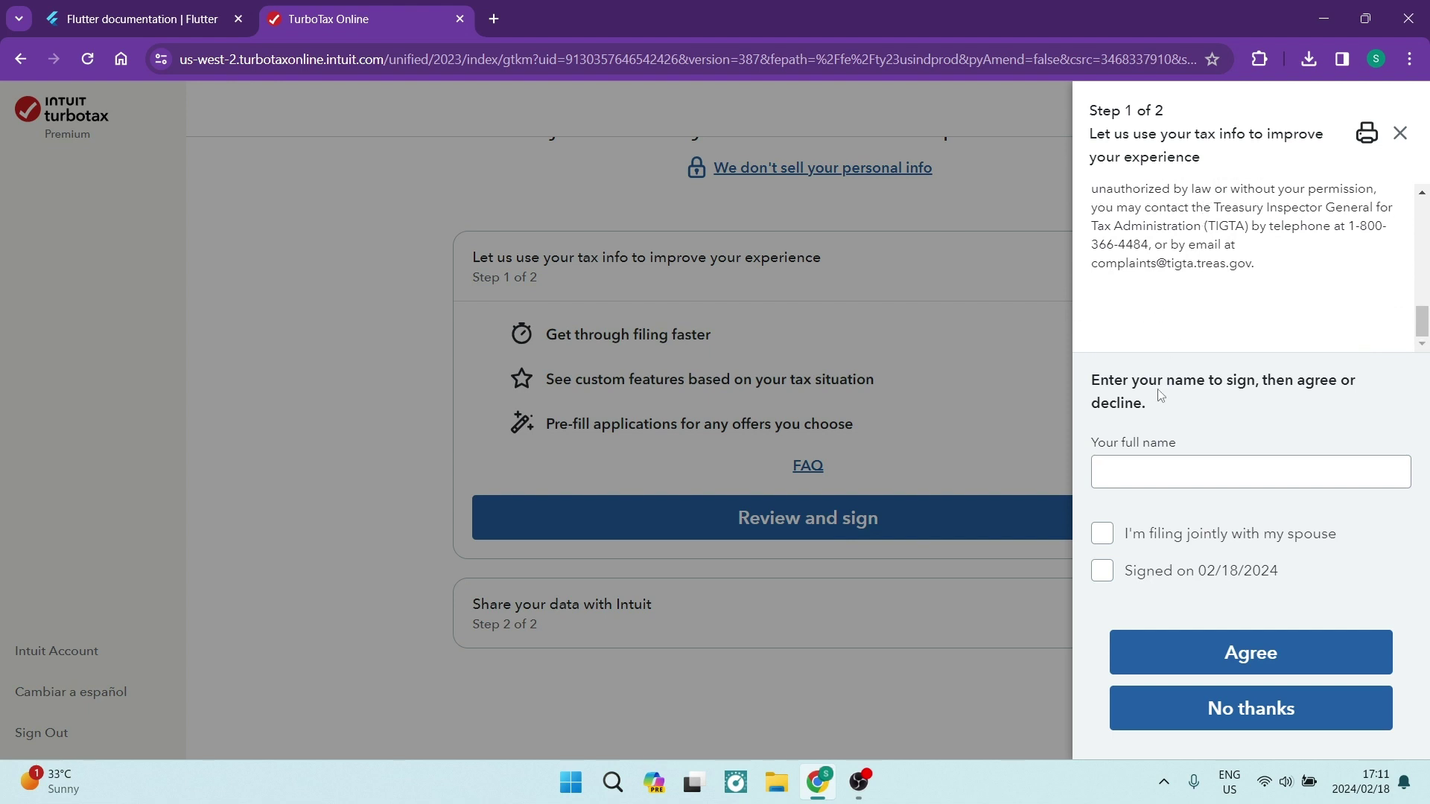
left_click(1163, 474)
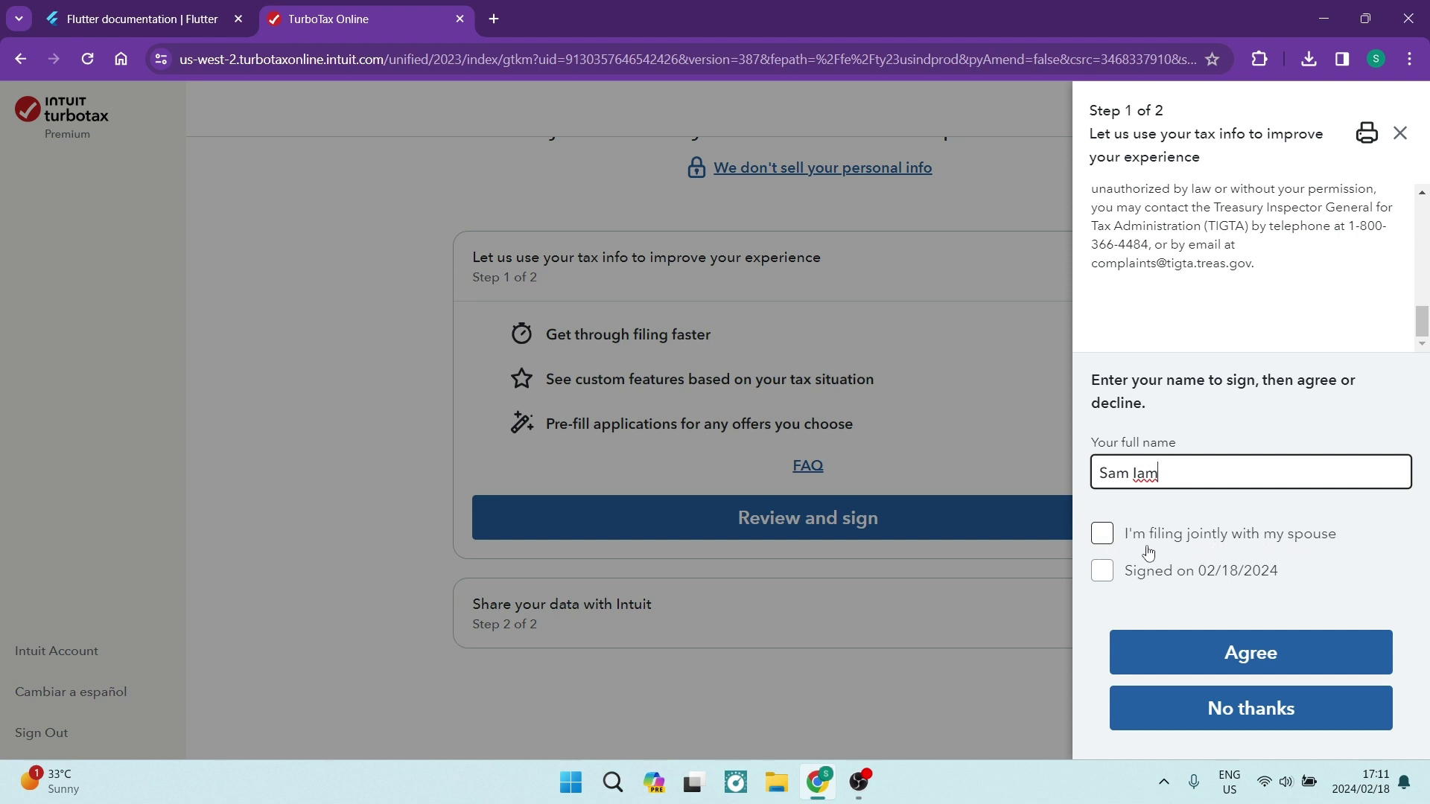
left_click(1104, 577)
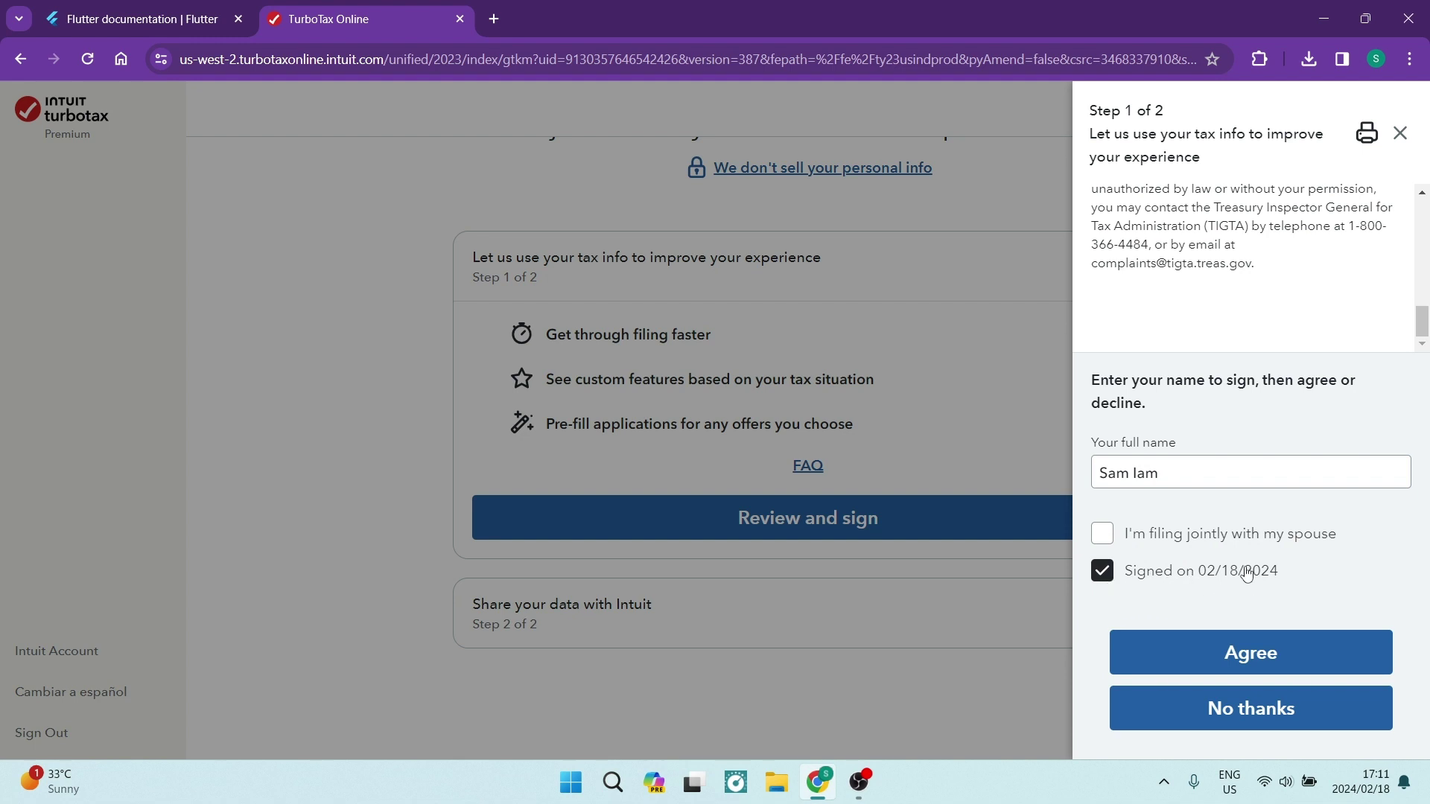
left_click(1237, 658)
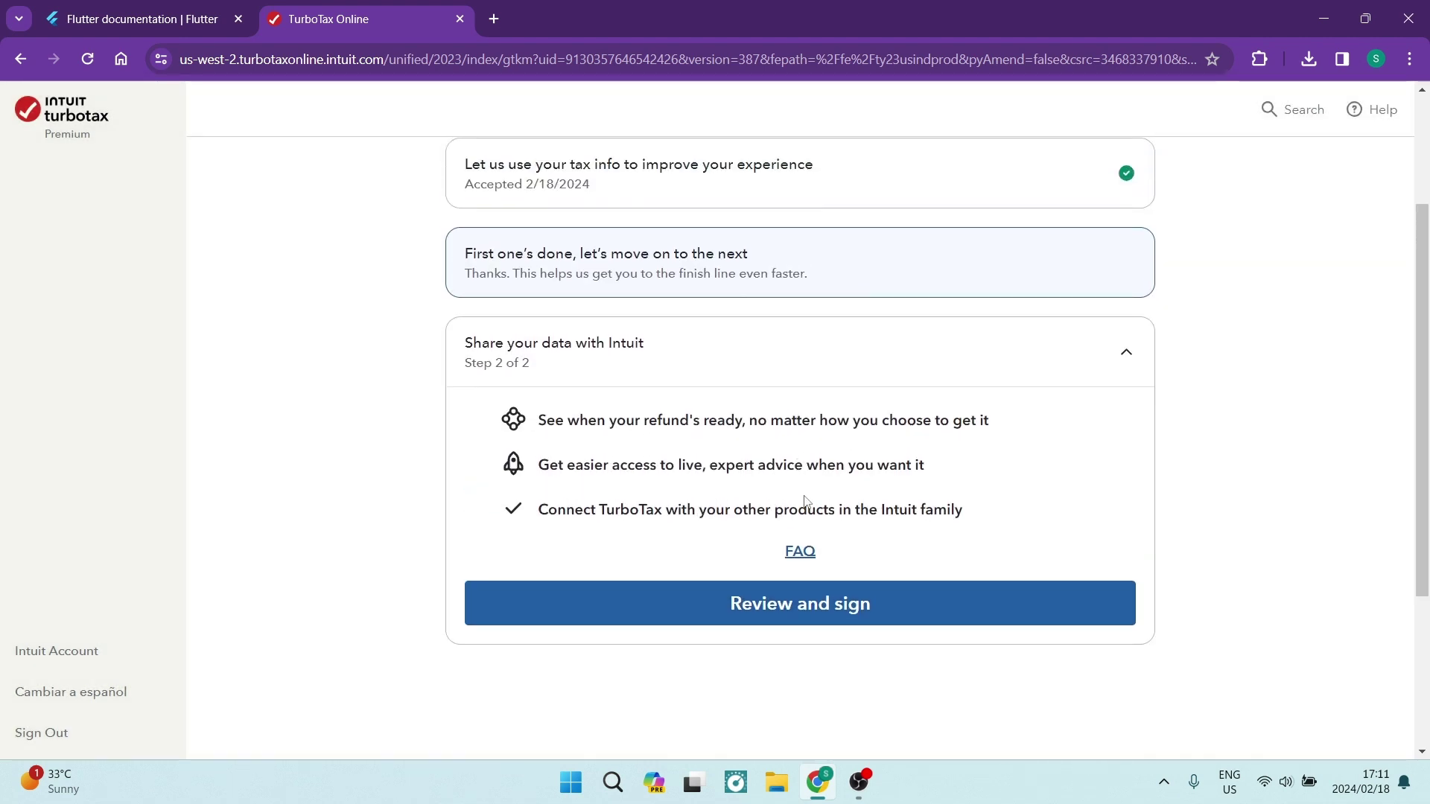
scroll(721, 564, "down", 1)
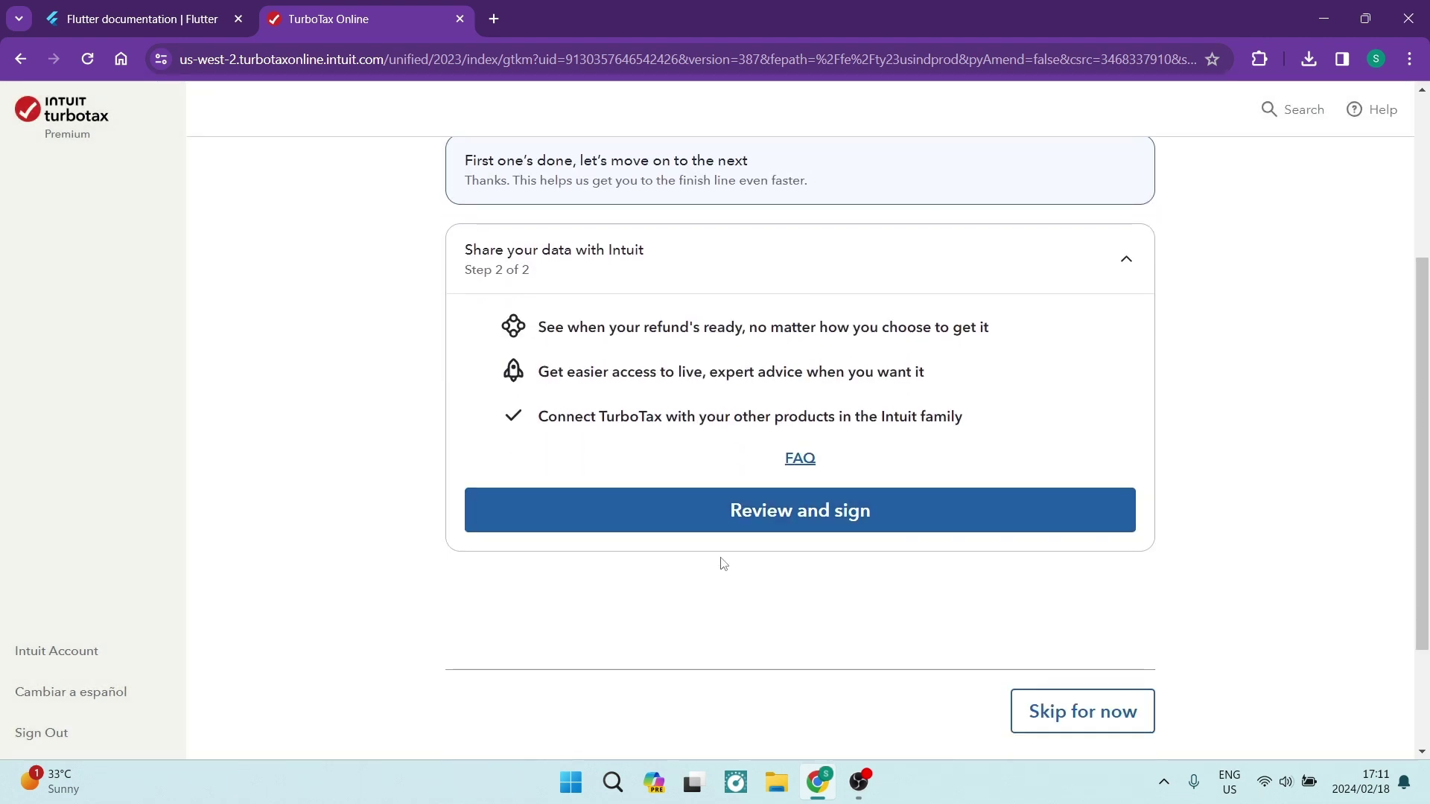
On the Share your data with Intuit consent, enter the full name and tick 'Signed on 02/18/2024'
left_click(800, 525)
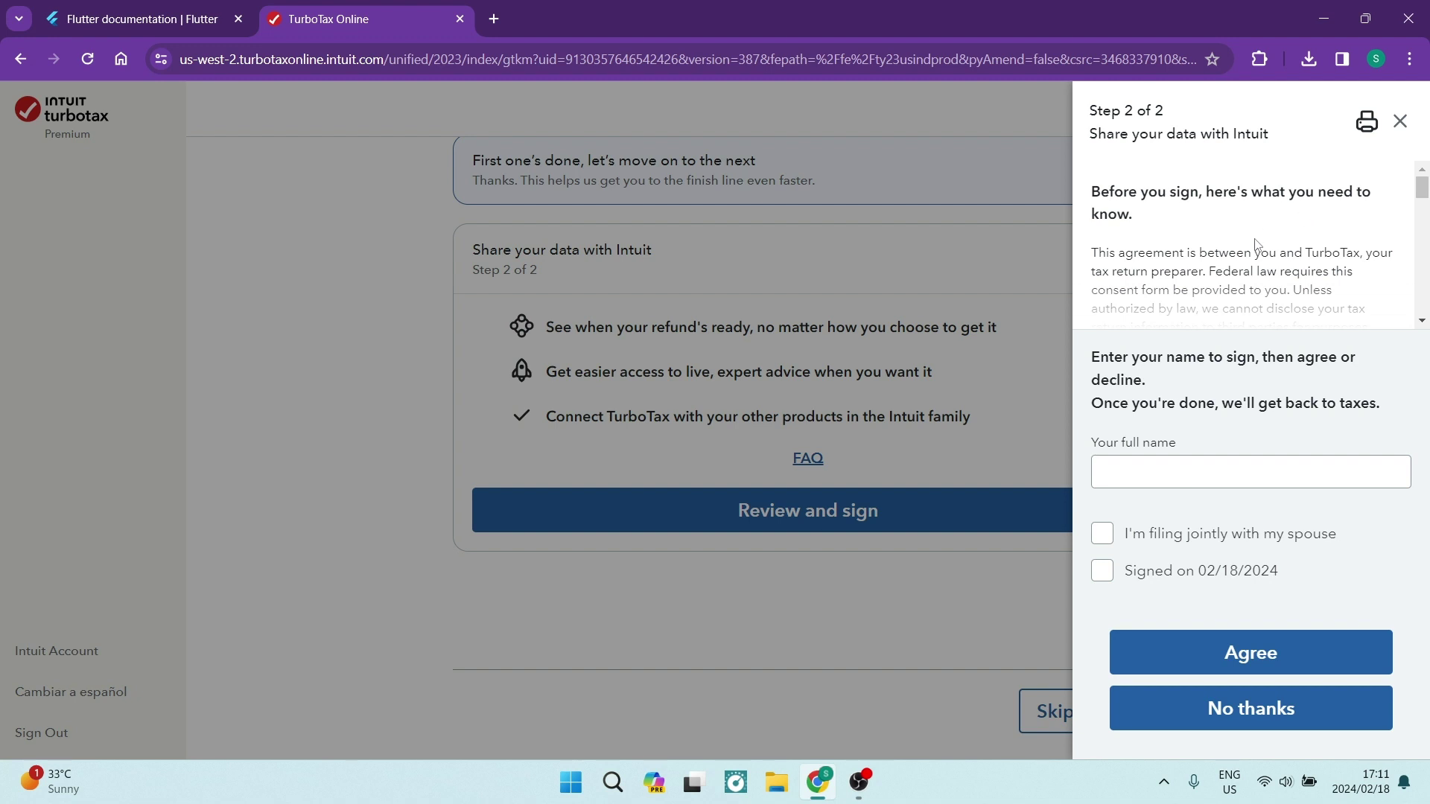
scroll(1266, 239, "down", 5)
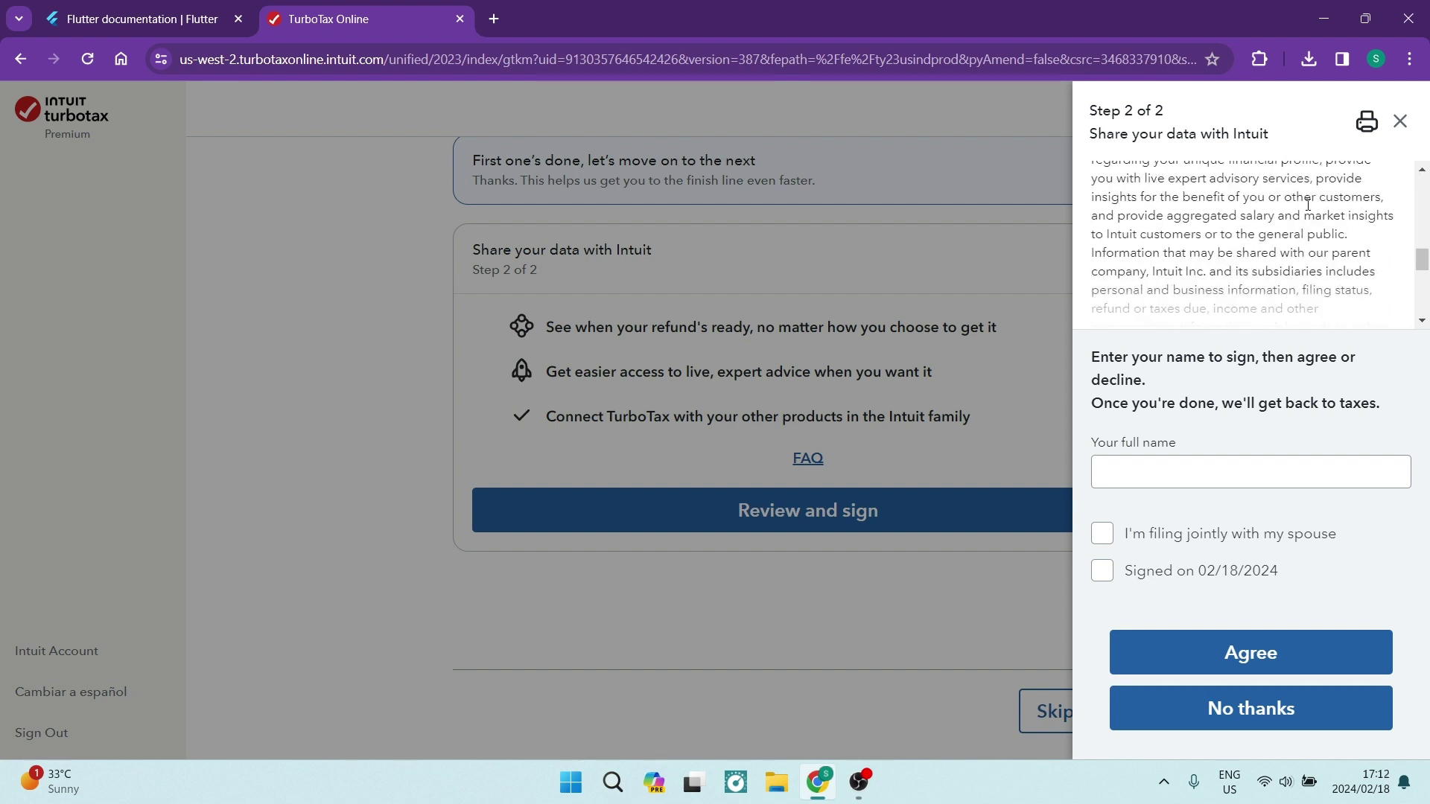
scroll(1308, 204, "down", 5)
scroll(1266, 238, "up", 3)
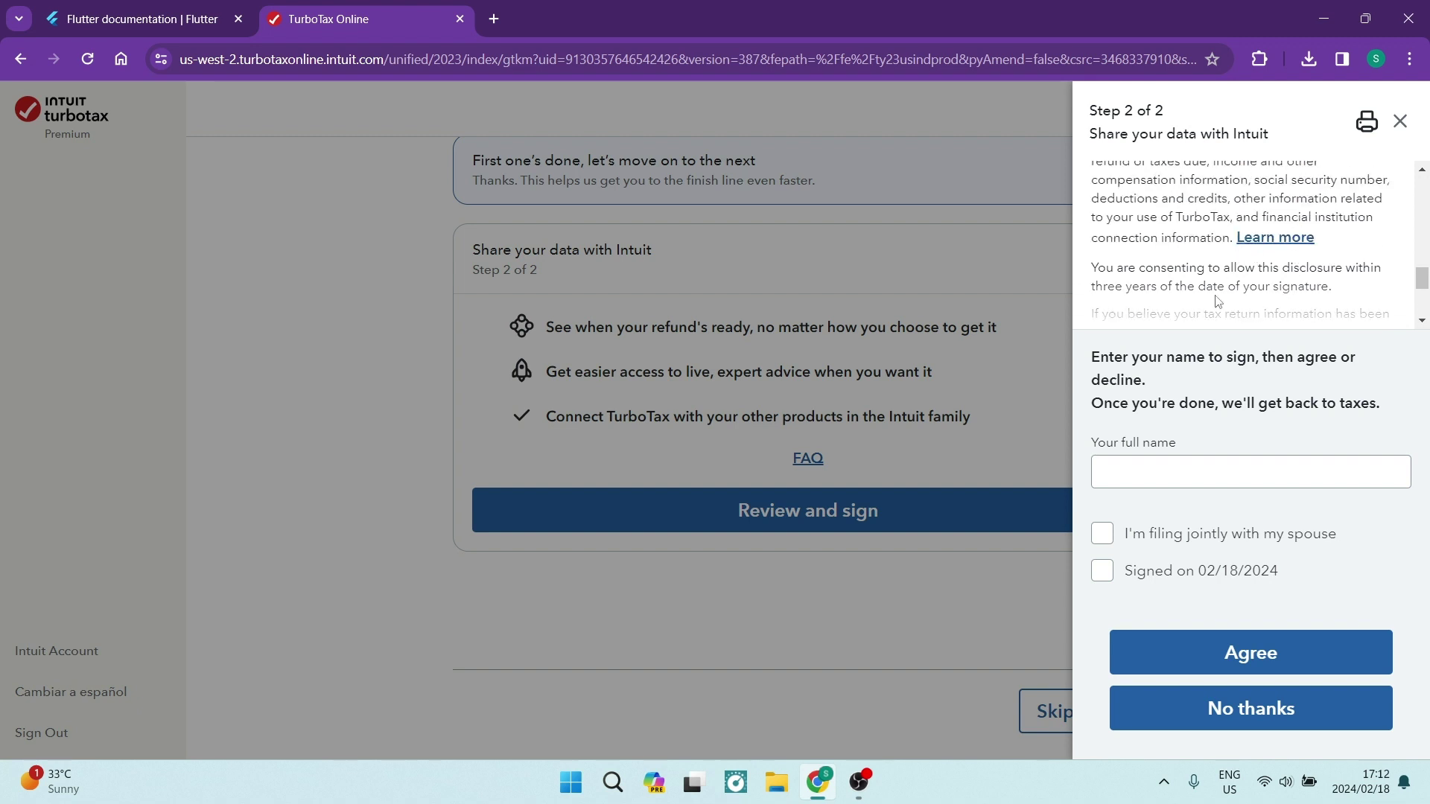
left_click(1163, 470)
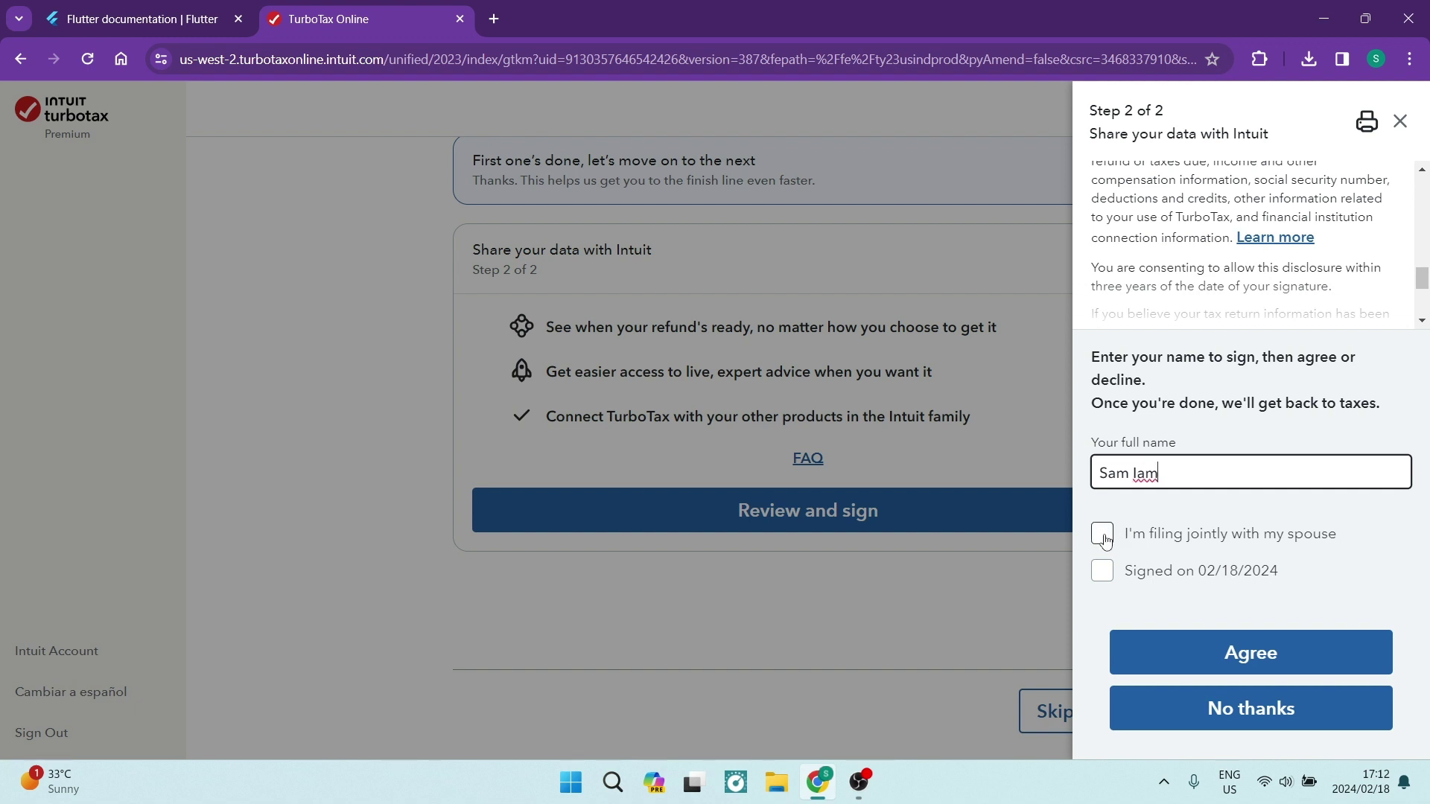
left_click(1103, 573)
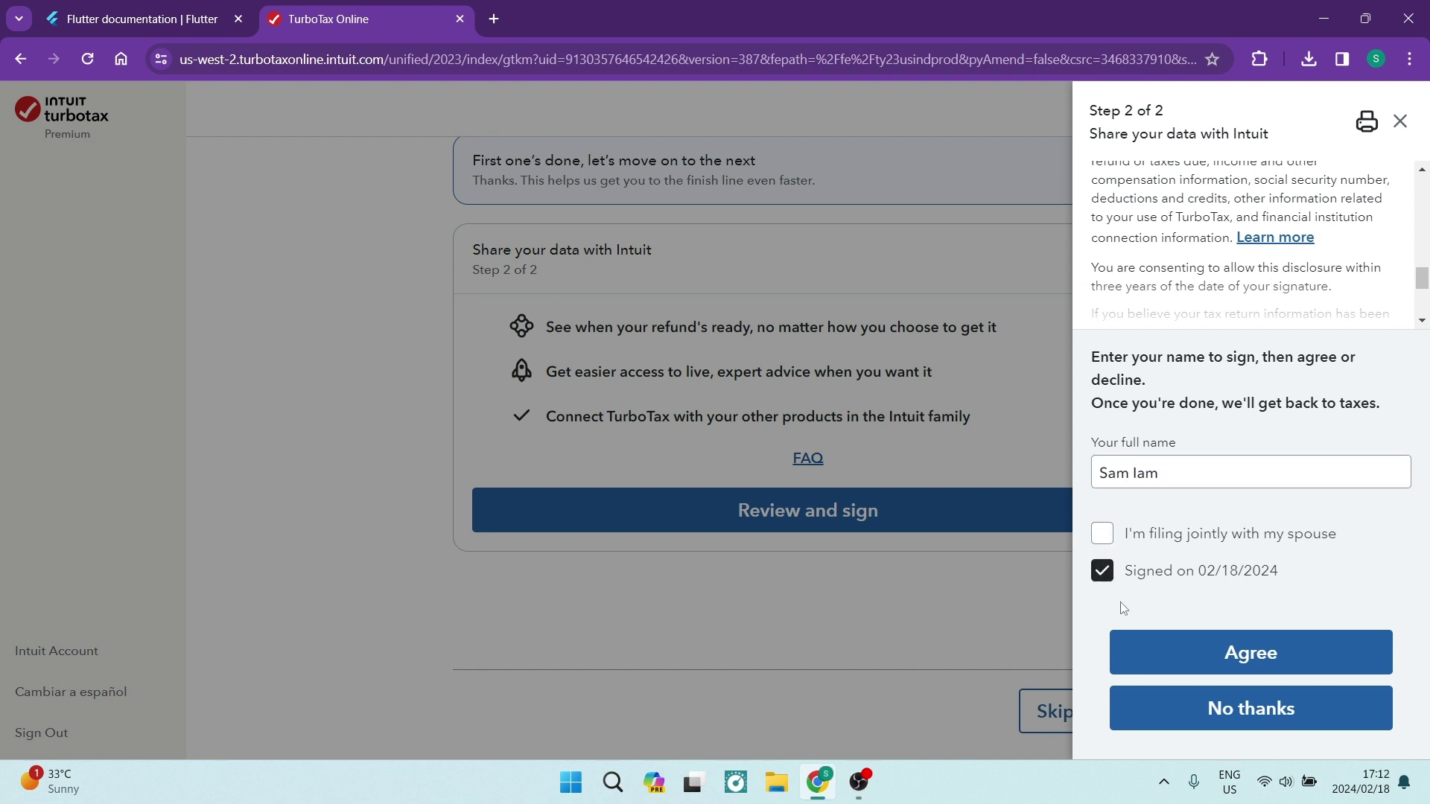
Agree to the data-sharing consent and continue to the 2023 Tax Home overview
left_click(1248, 644)
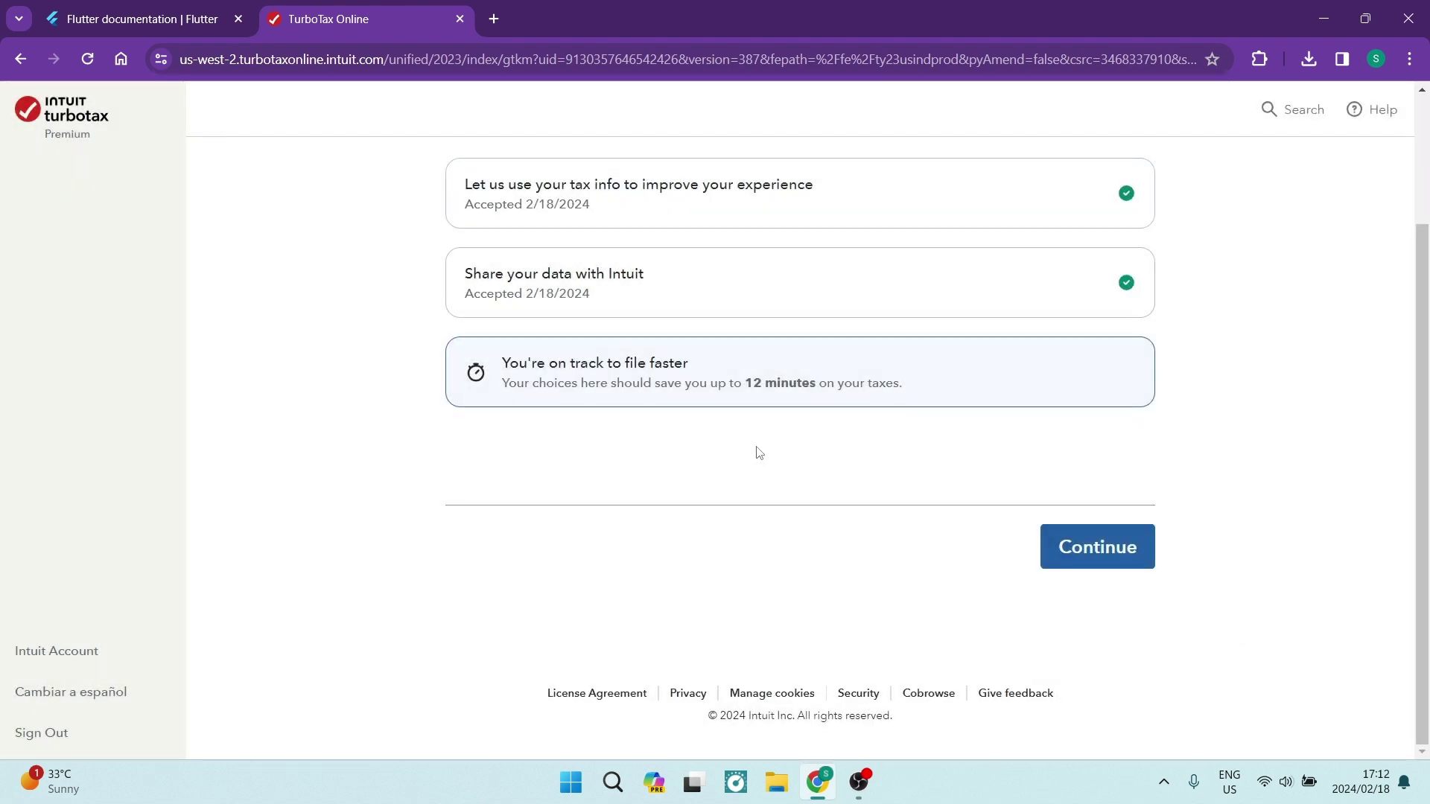
scroll(627, 340, "down", 1)
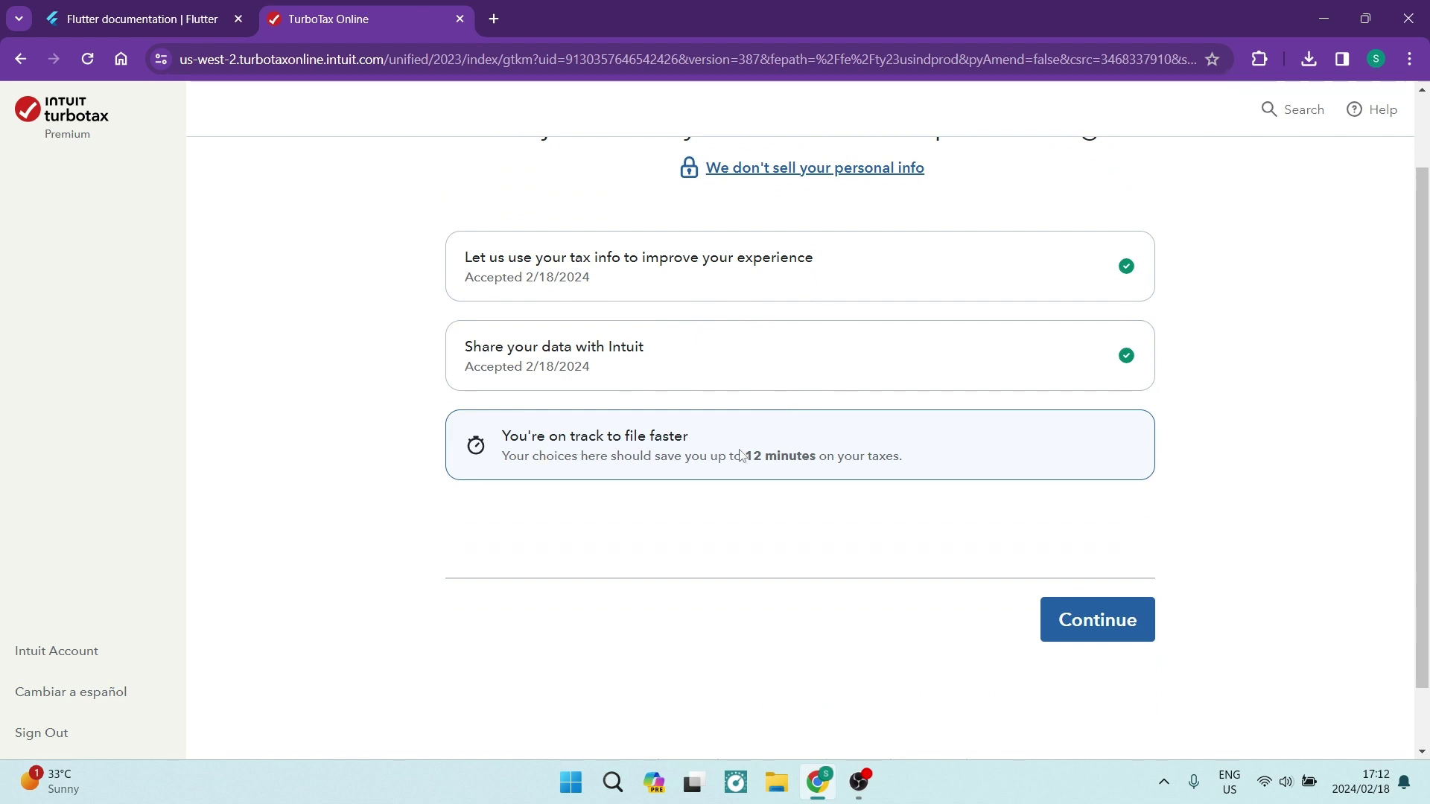
left_click(1127, 629)
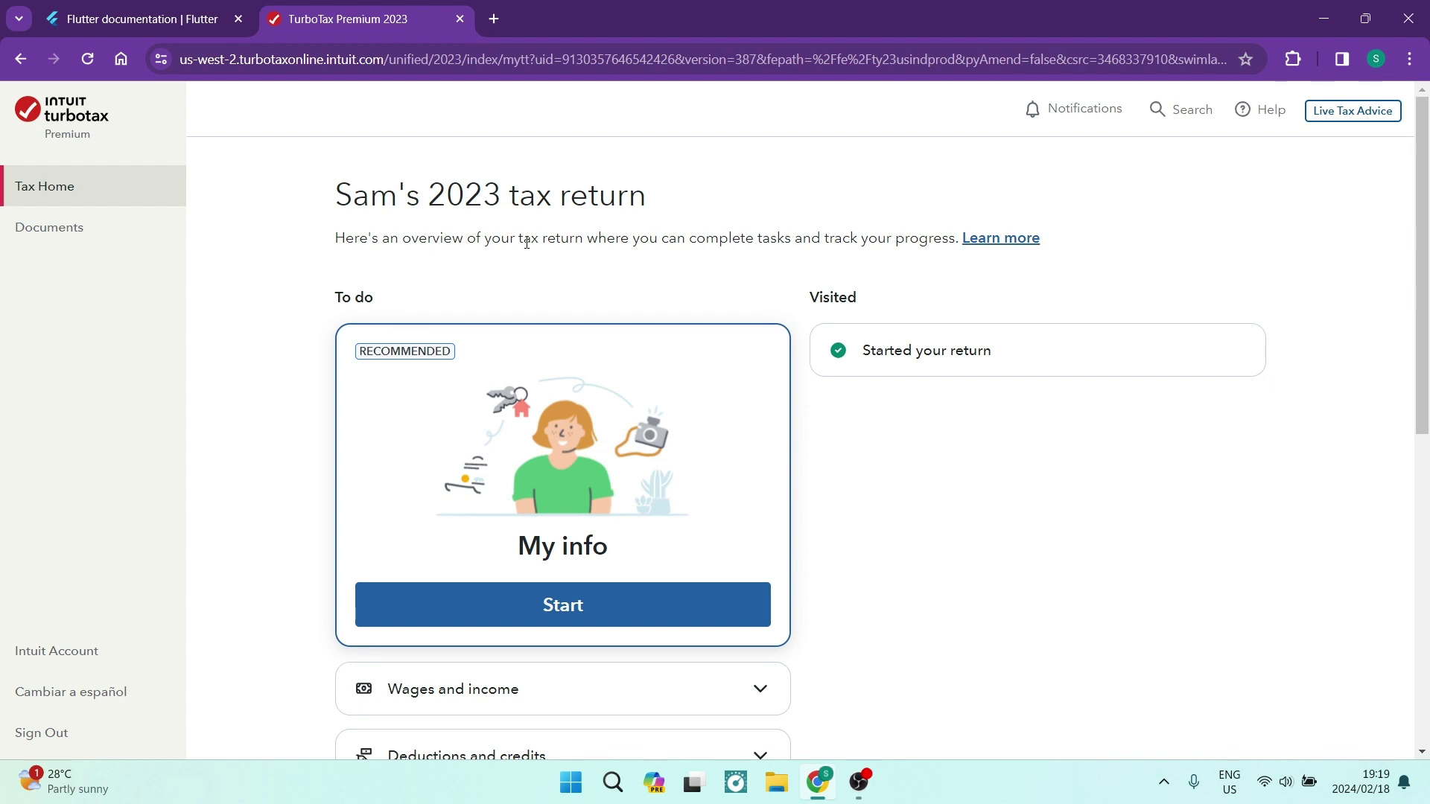
scroll(467, 268, "down", 3)
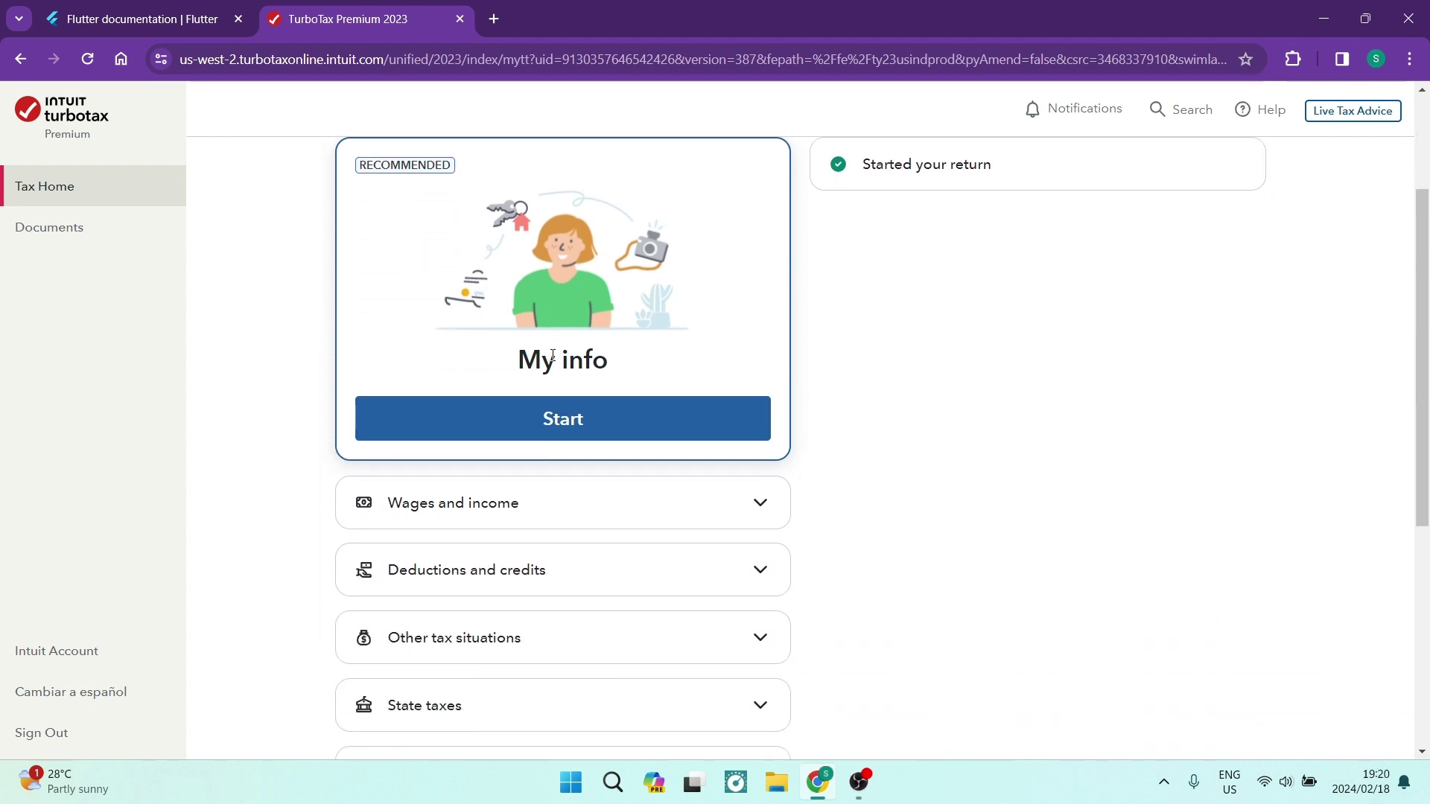
scroll(558, 359, "up", 3)
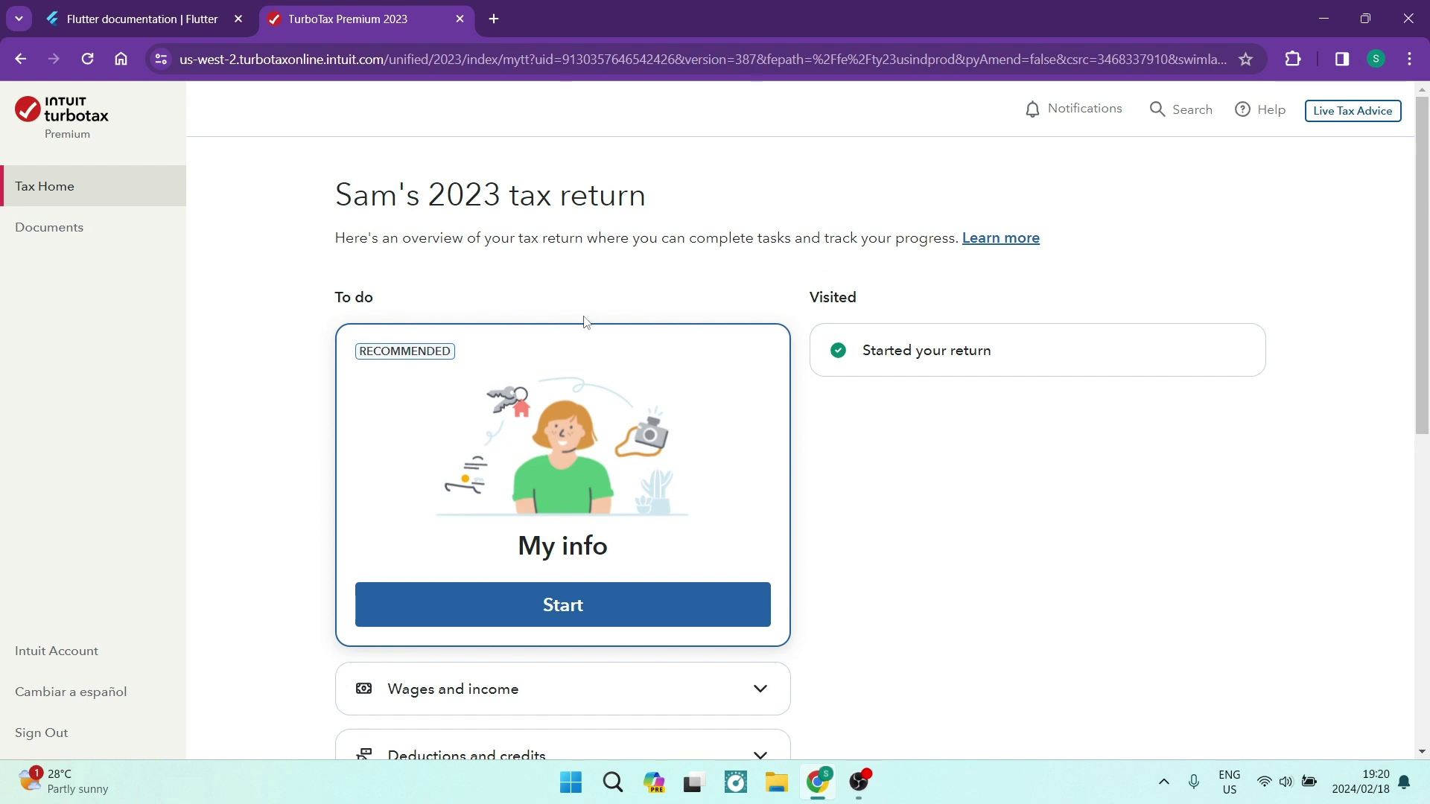
Expand the Wages and income and Deductions and credits sections on Tax Home
scroll(555, 281, "down", 4)
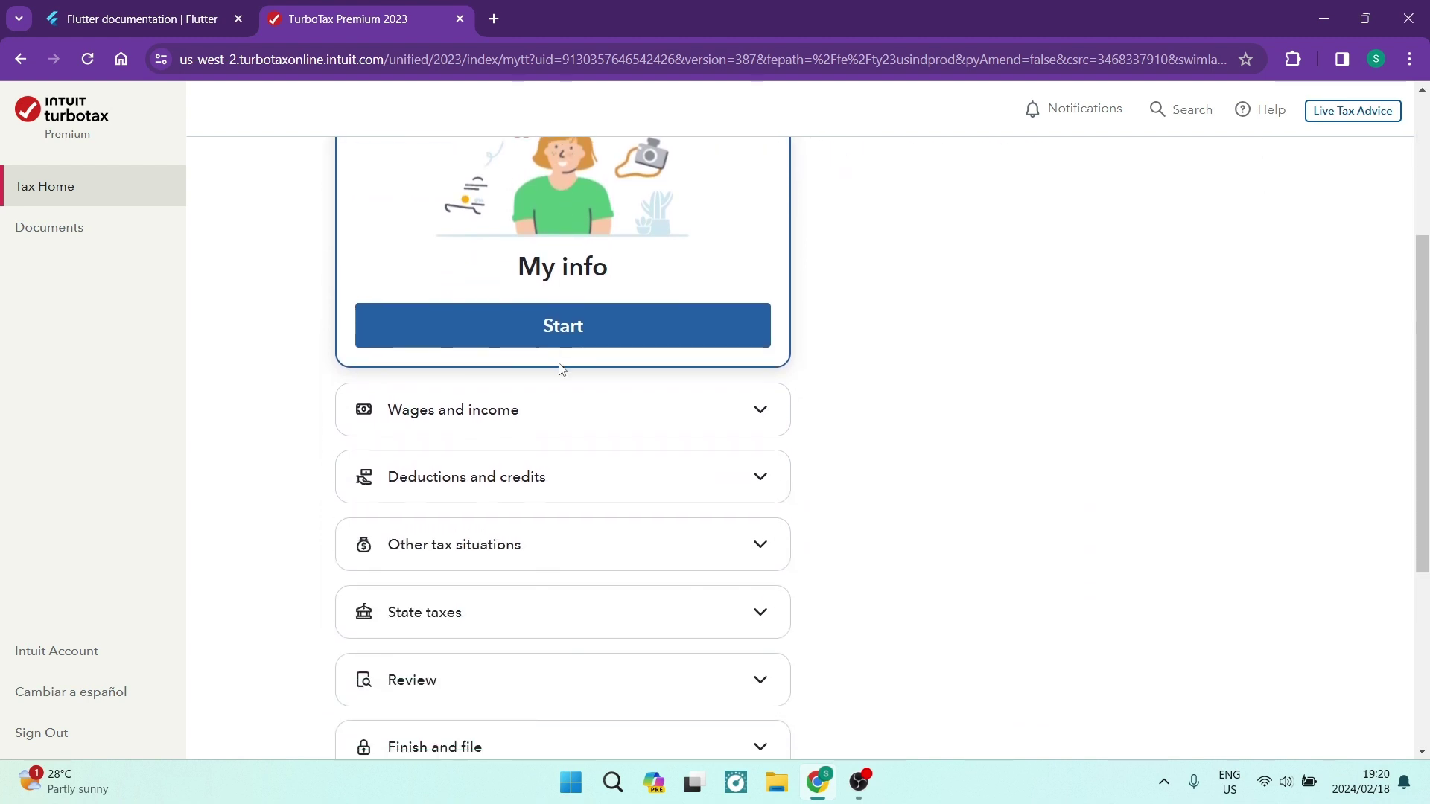
left_click(552, 413)
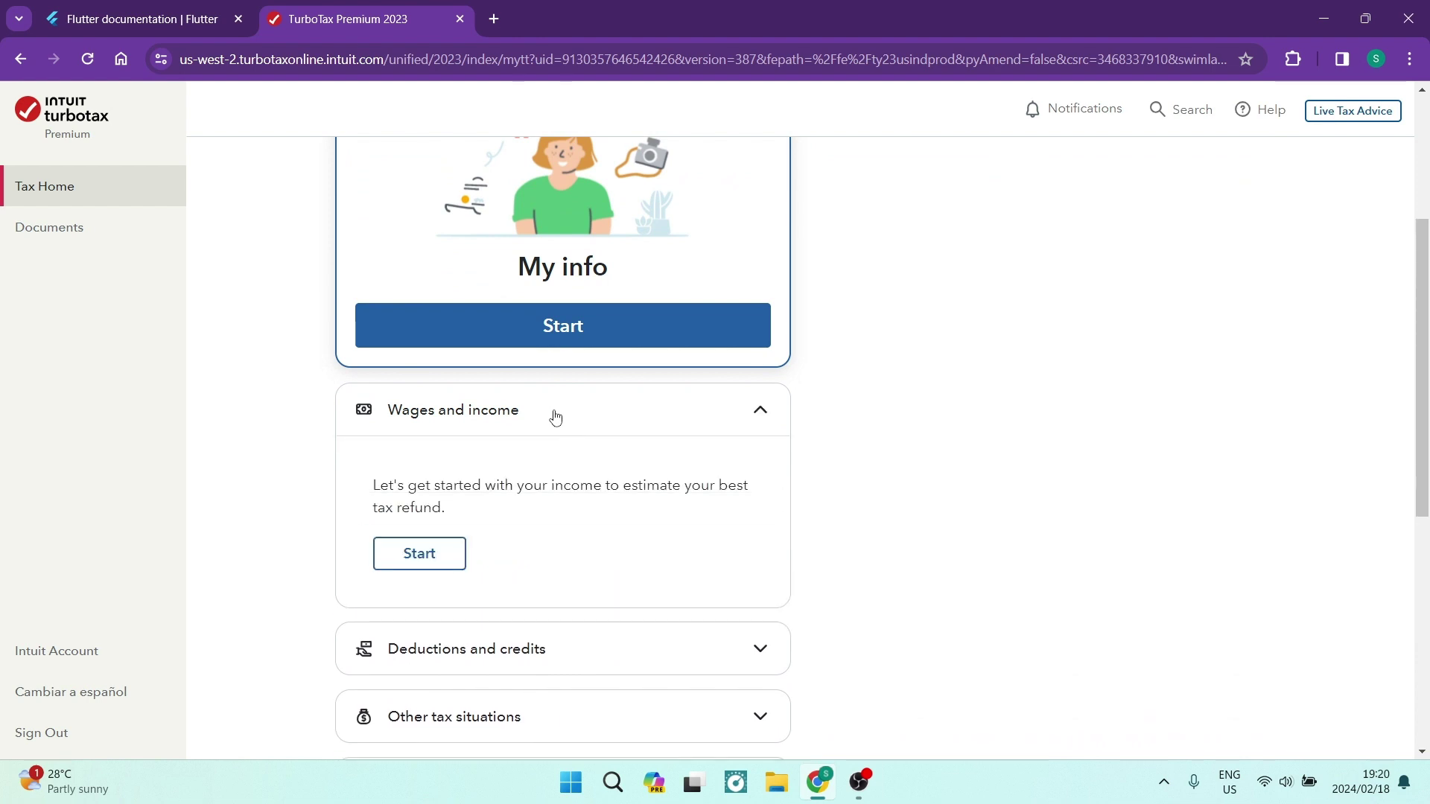
scroll(551, 406, "up", 4)
scroll(550, 404, "down", 6)
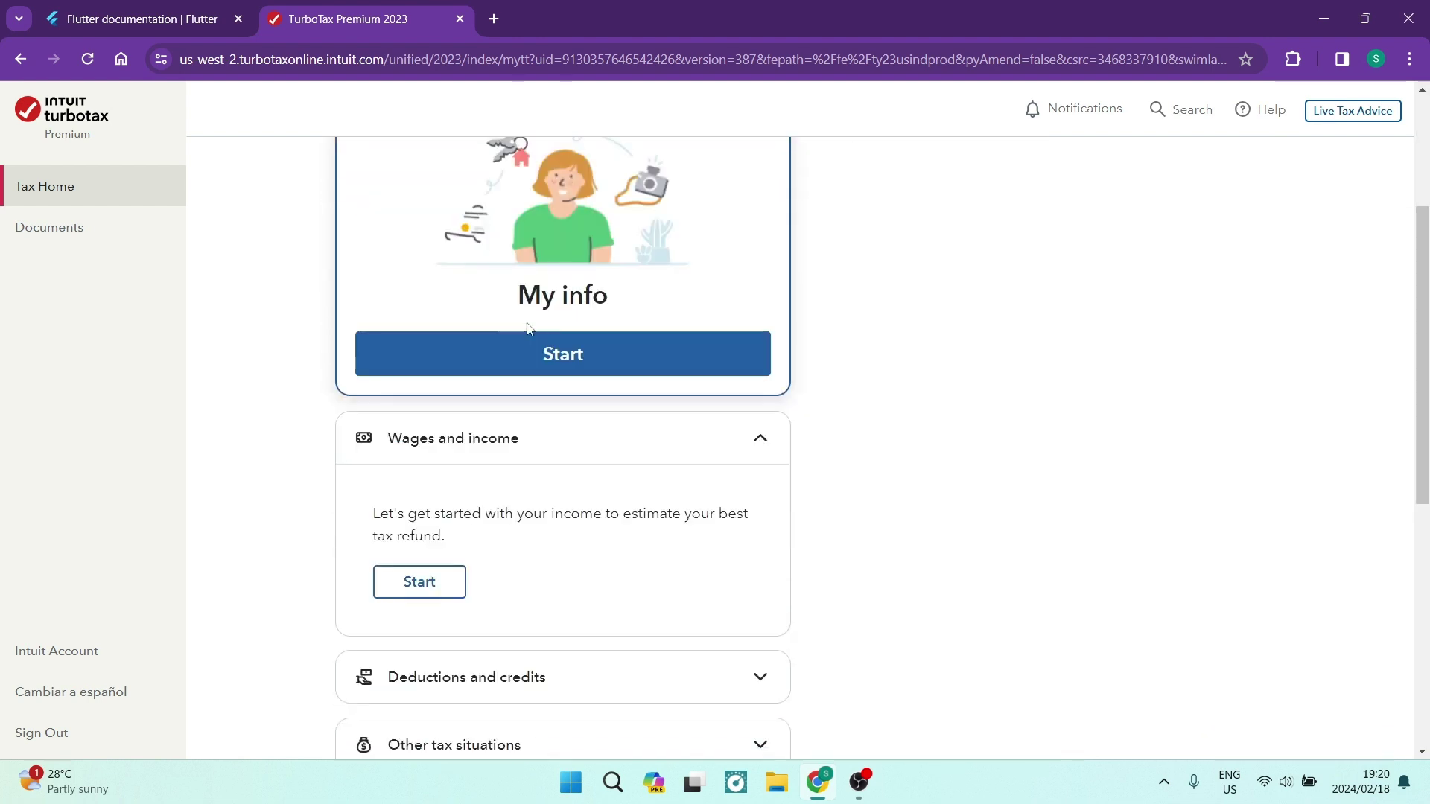
scroll(532, 327, "down", 2)
scroll(543, 306, "up", 1)
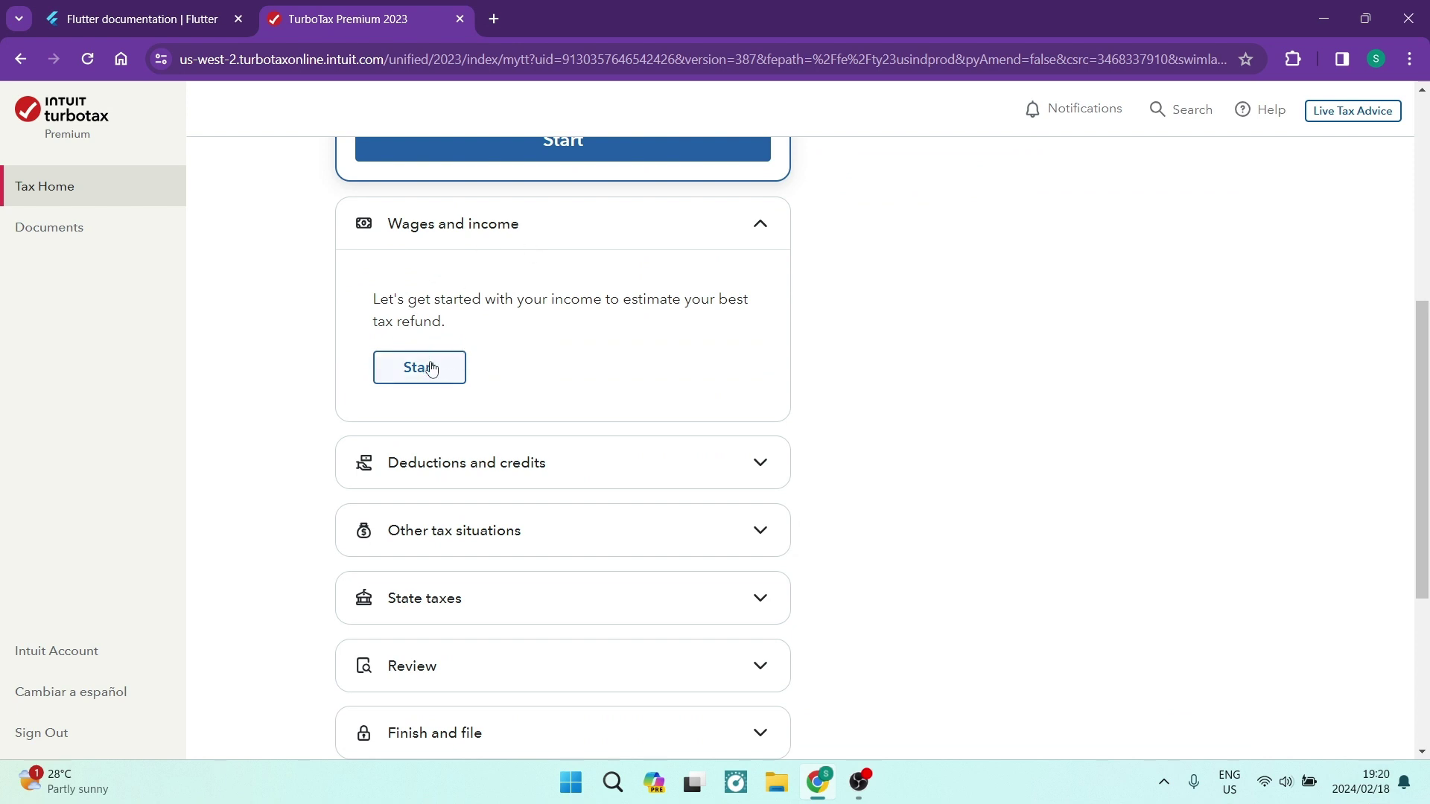
left_click(527, 463)
scroll(531, 401, "down", 1)
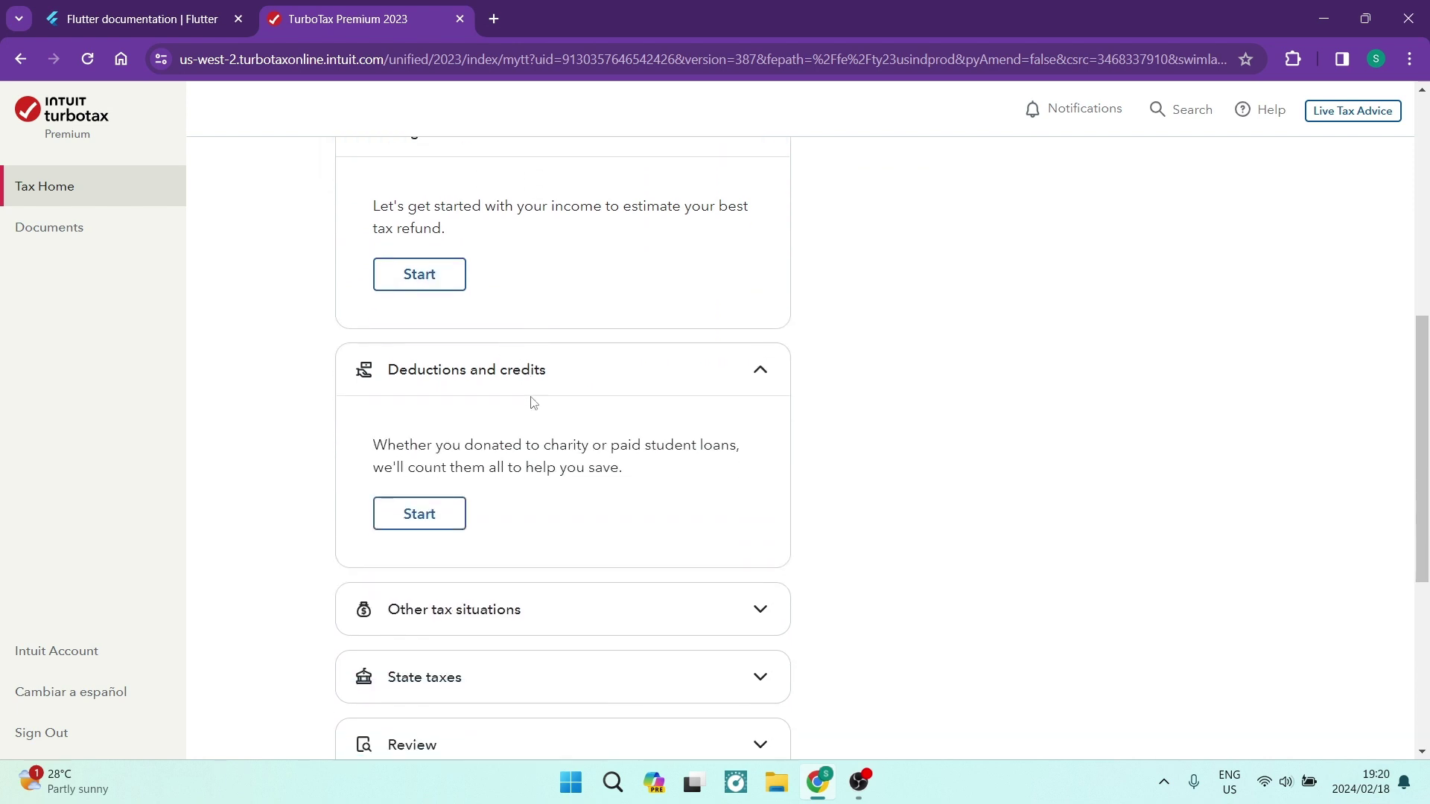
scroll(533, 403, "down", 1)
Expand the Other tax situations, State taxes, Review, and Finish and file sections
scroll(531, 358, "down", 3)
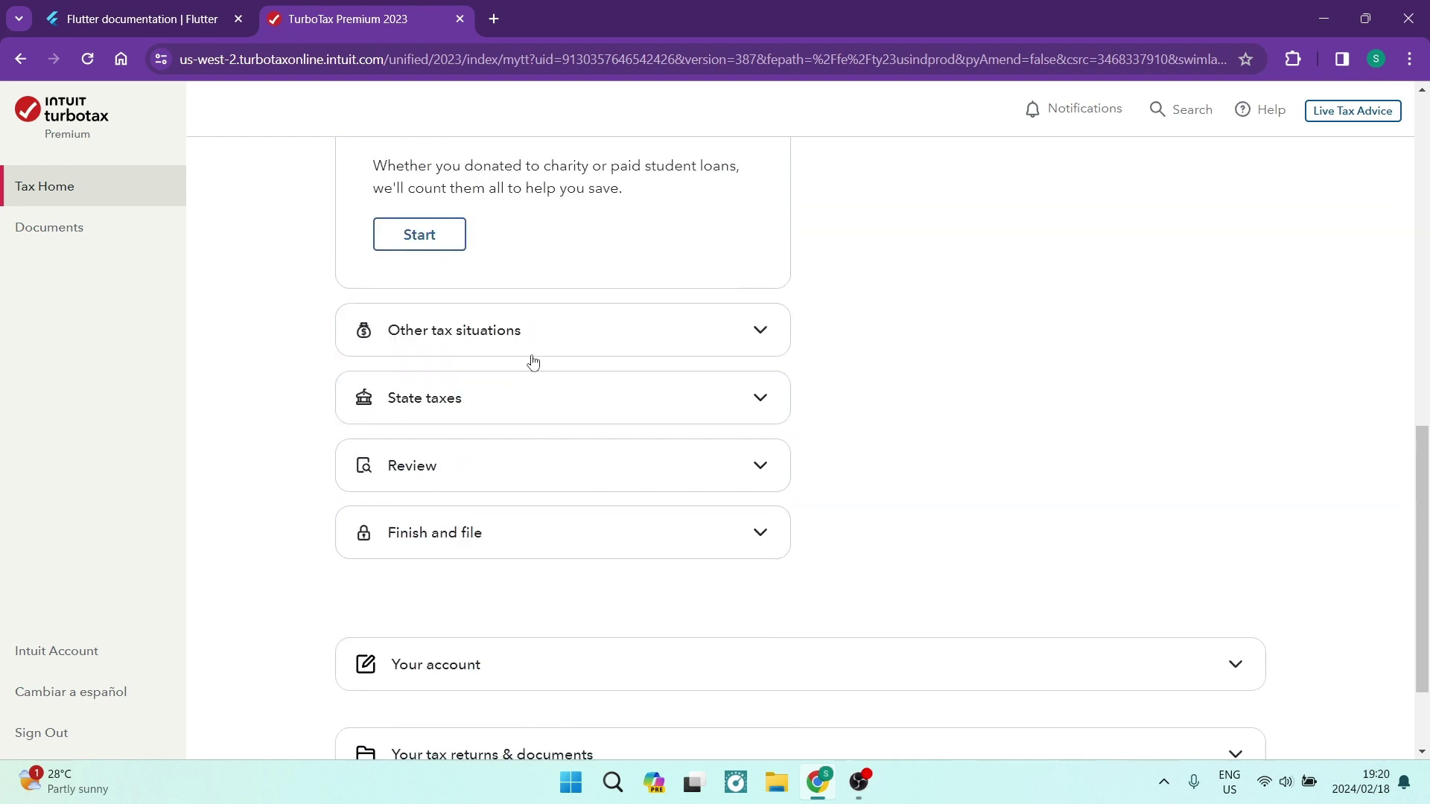
left_click(510, 237)
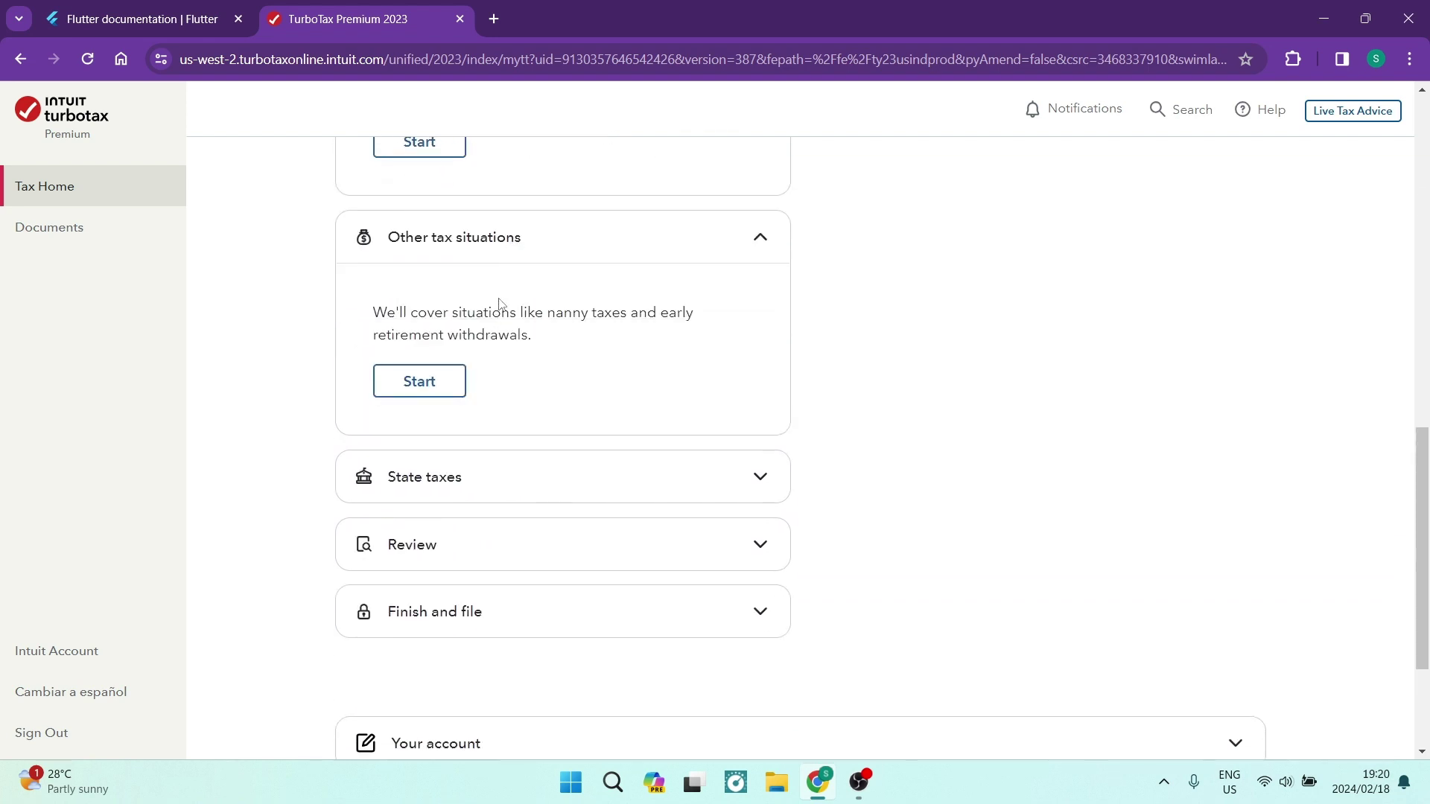
scroll(514, 335, "down", 2)
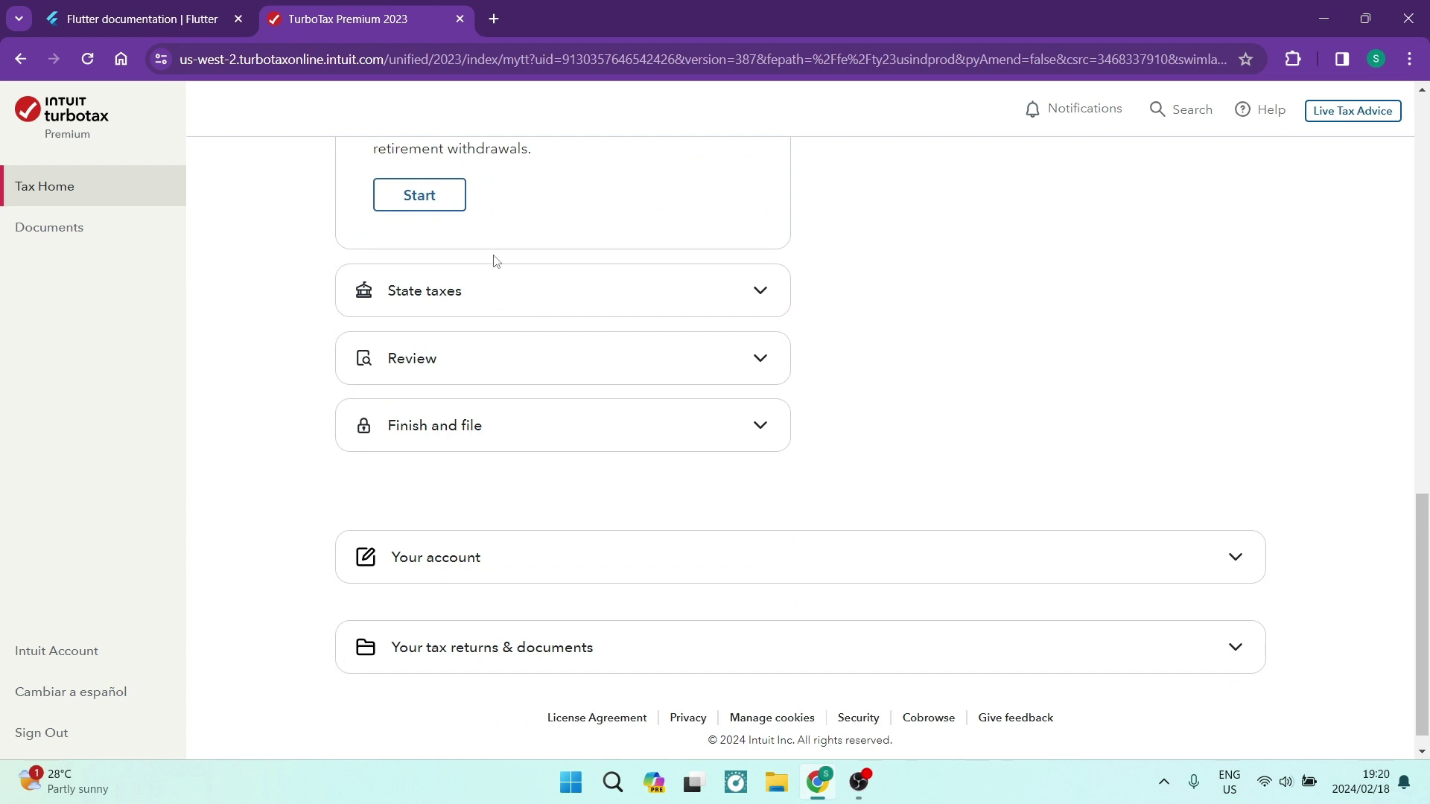
scroll(493, 262, "up", 2)
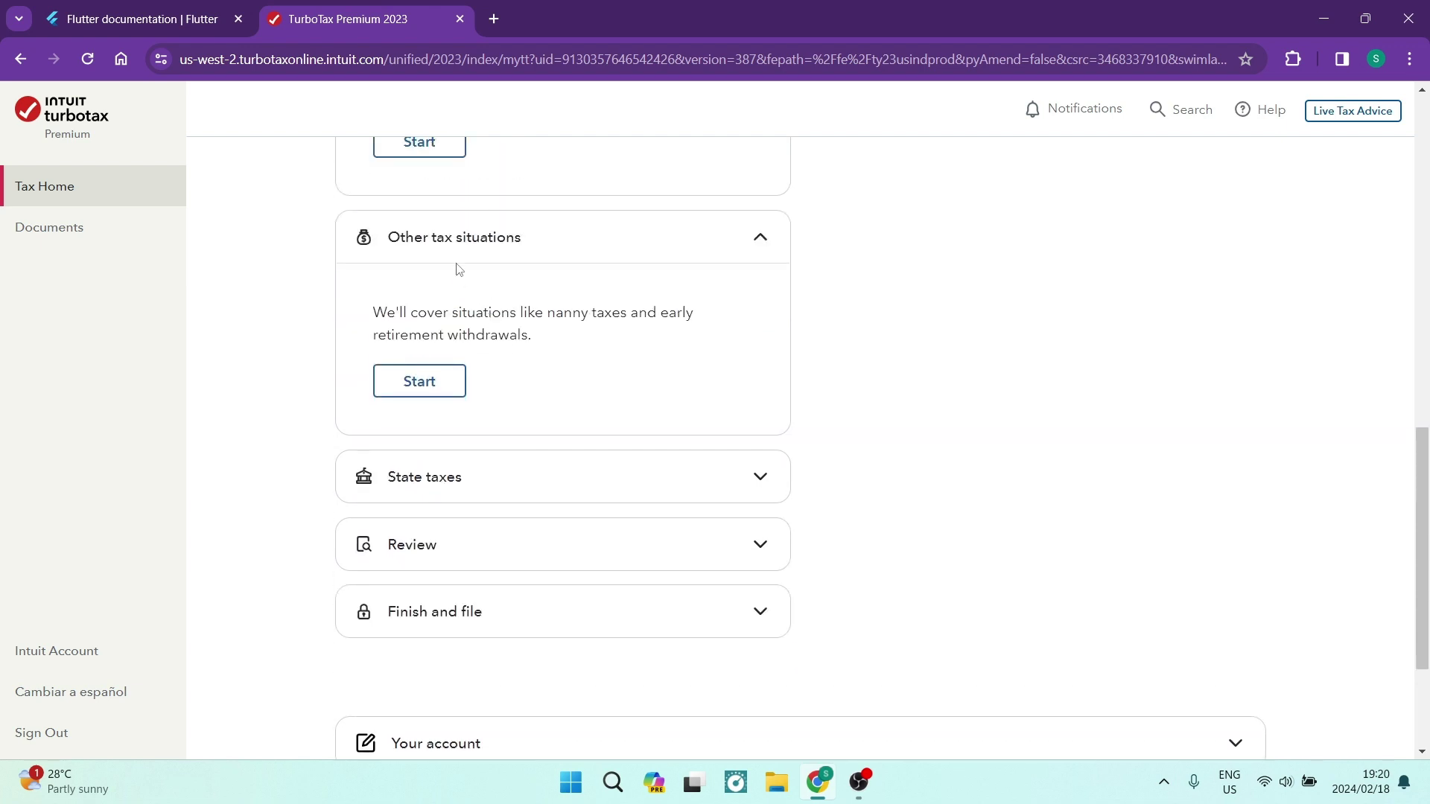
left_click(526, 478)
scroll(552, 437, "down", 4)
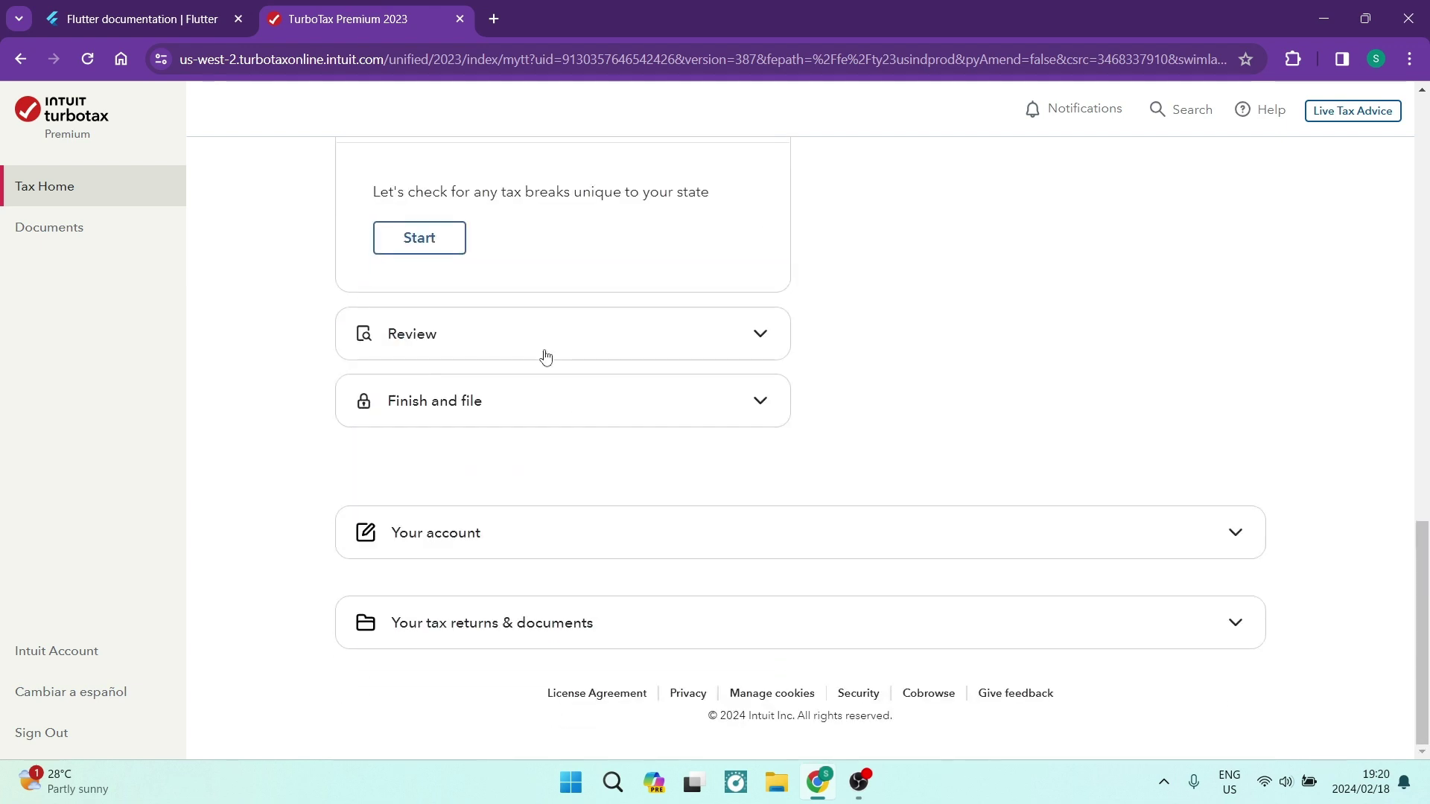
left_click(546, 356)
scroll(511, 492, "down", 1)
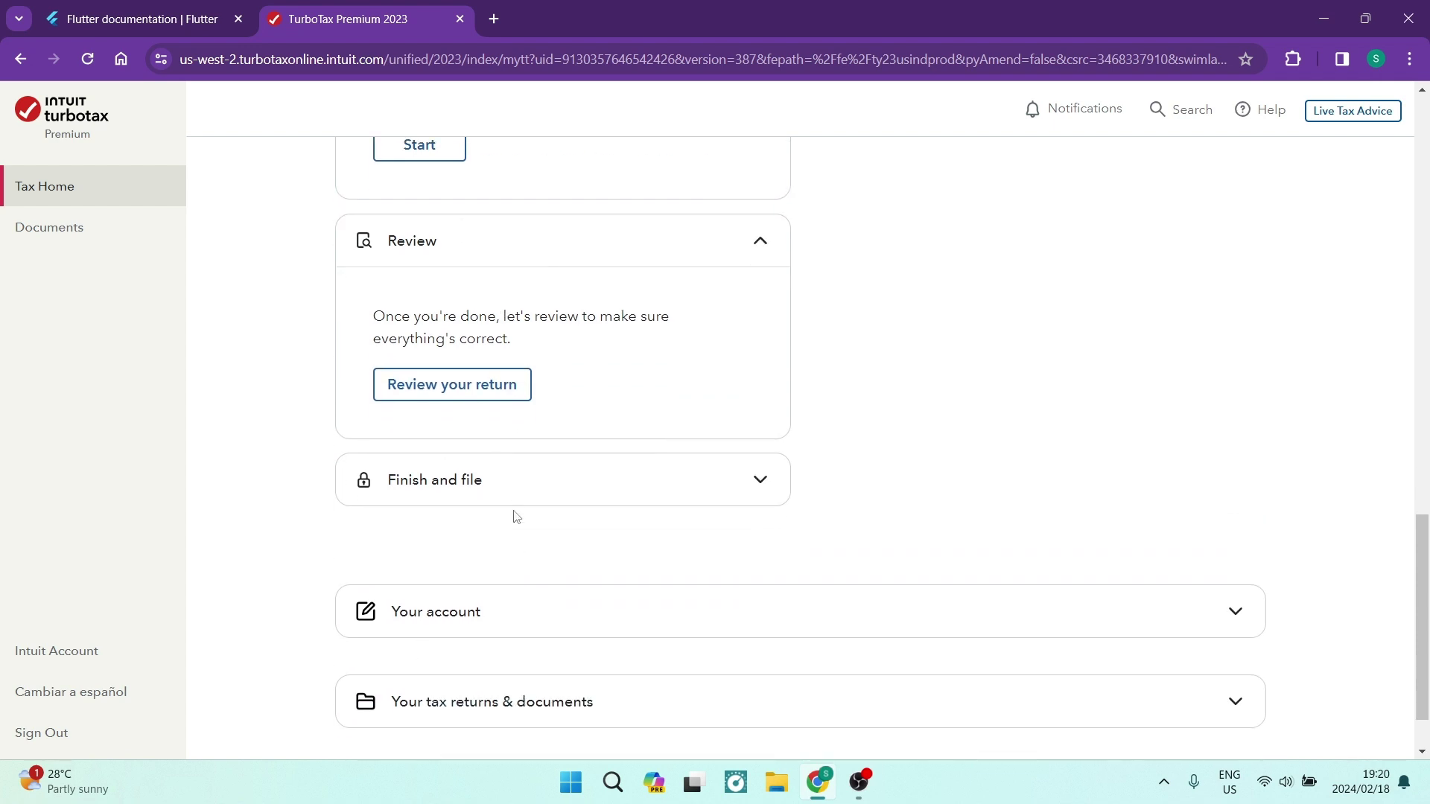
left_click(513, 476)
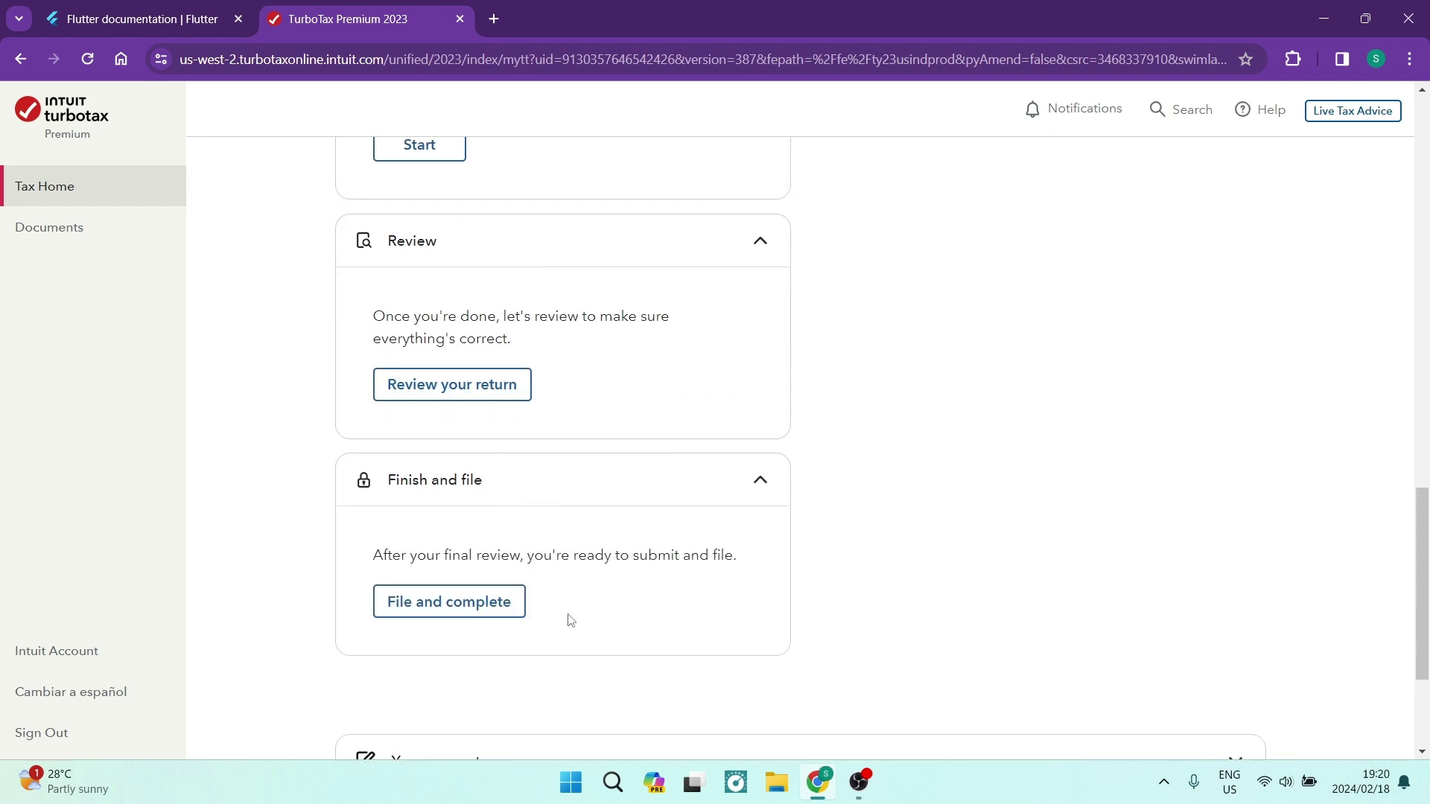
scroll(596, 575, "down", 3)
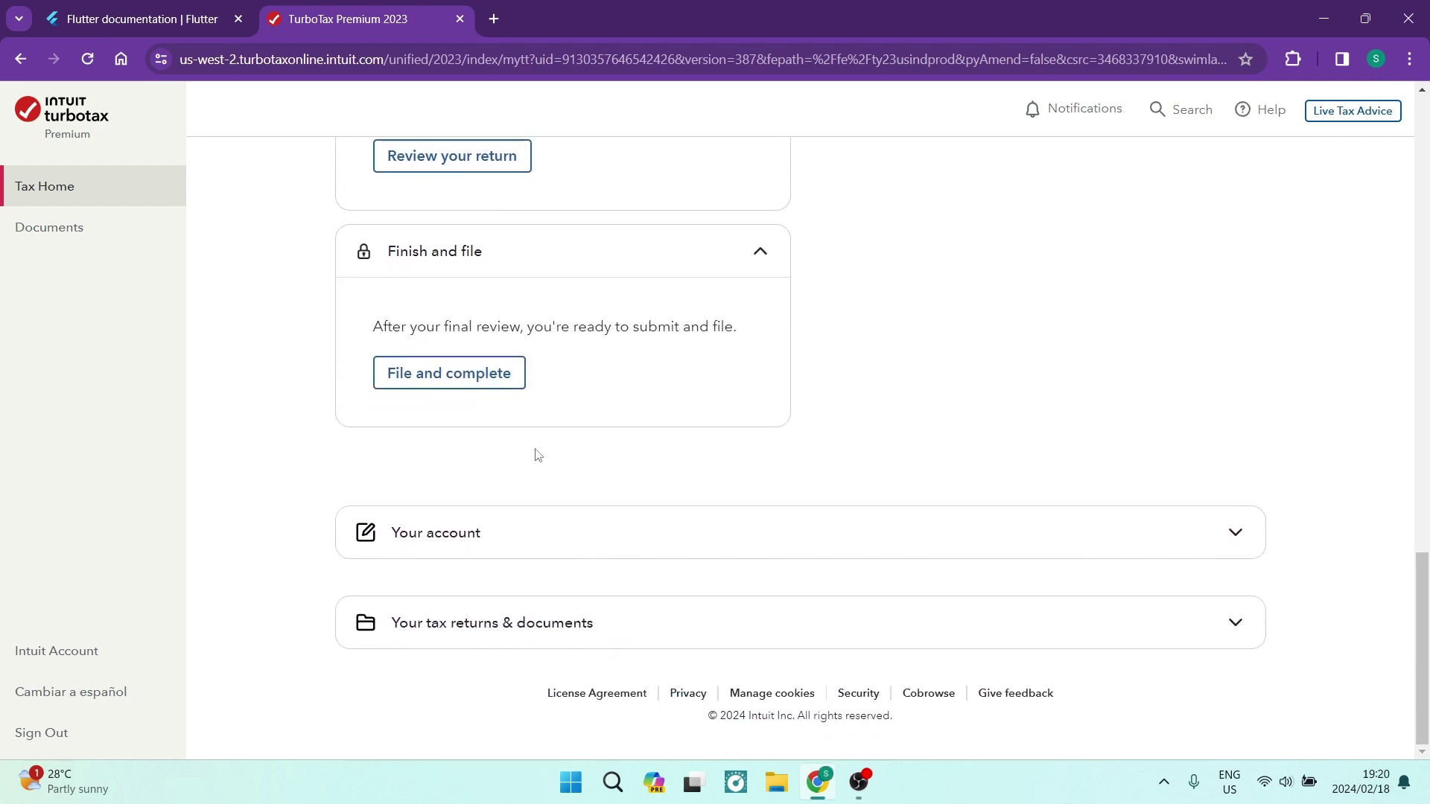
Expand Your account and Your tax returns & documents, which shows no TurboTax-filed returns yet
left_click(613, 533)
left_click(610, 529)
left_click(559, 533)
scroll(556, 506, "down", 1)
scroll(552, 479, "down", 1)
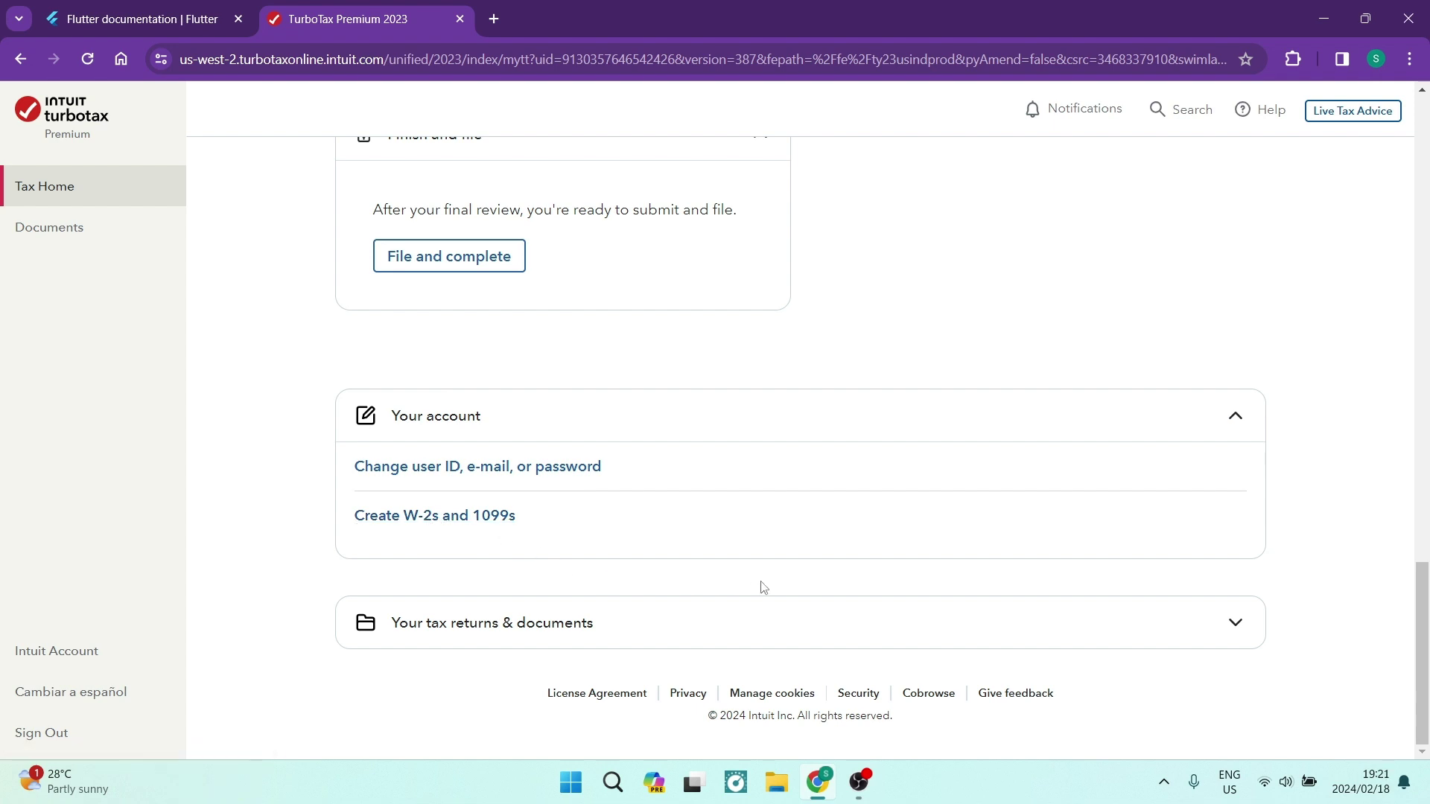
left_click(761, 628)
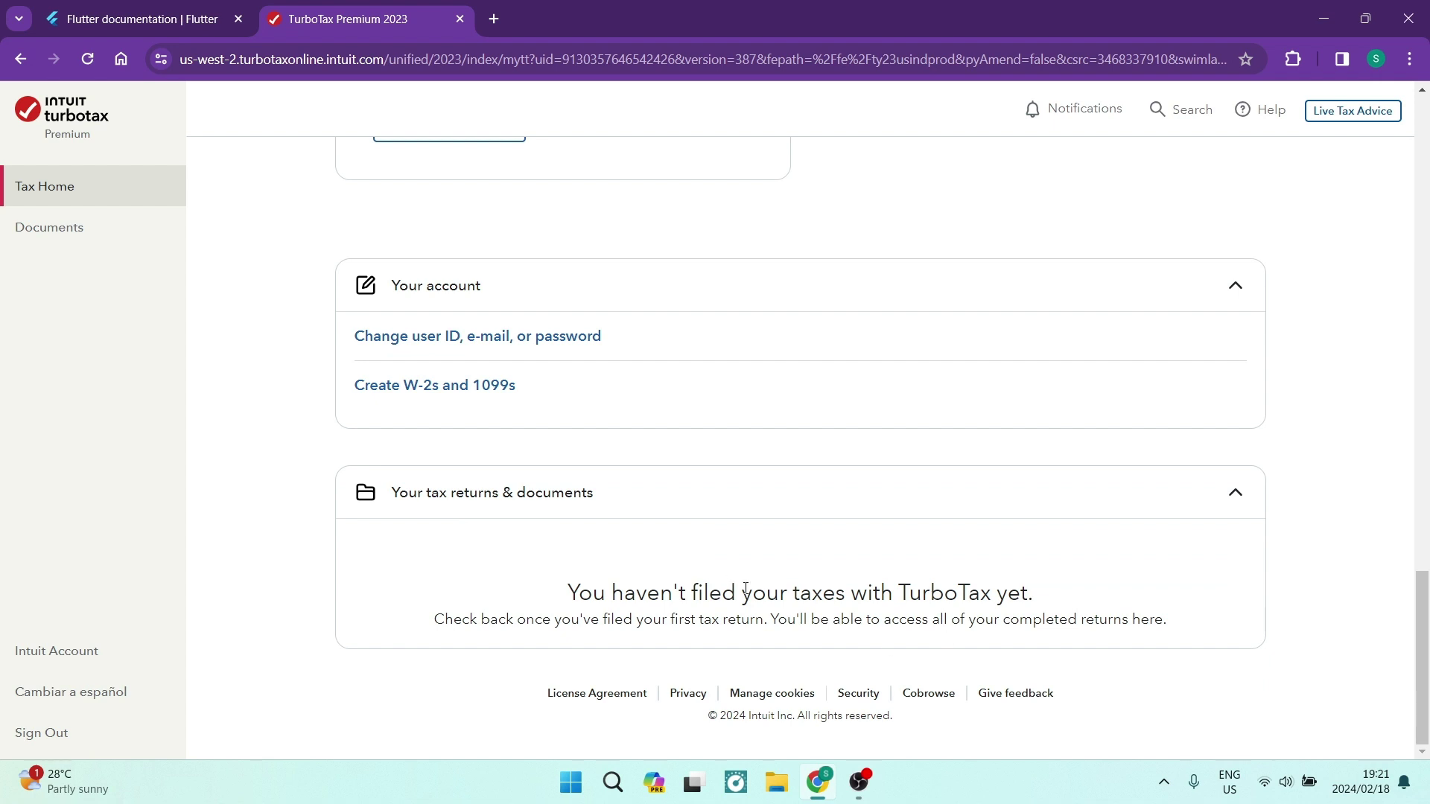
scroll(554, 564, "up", 20)
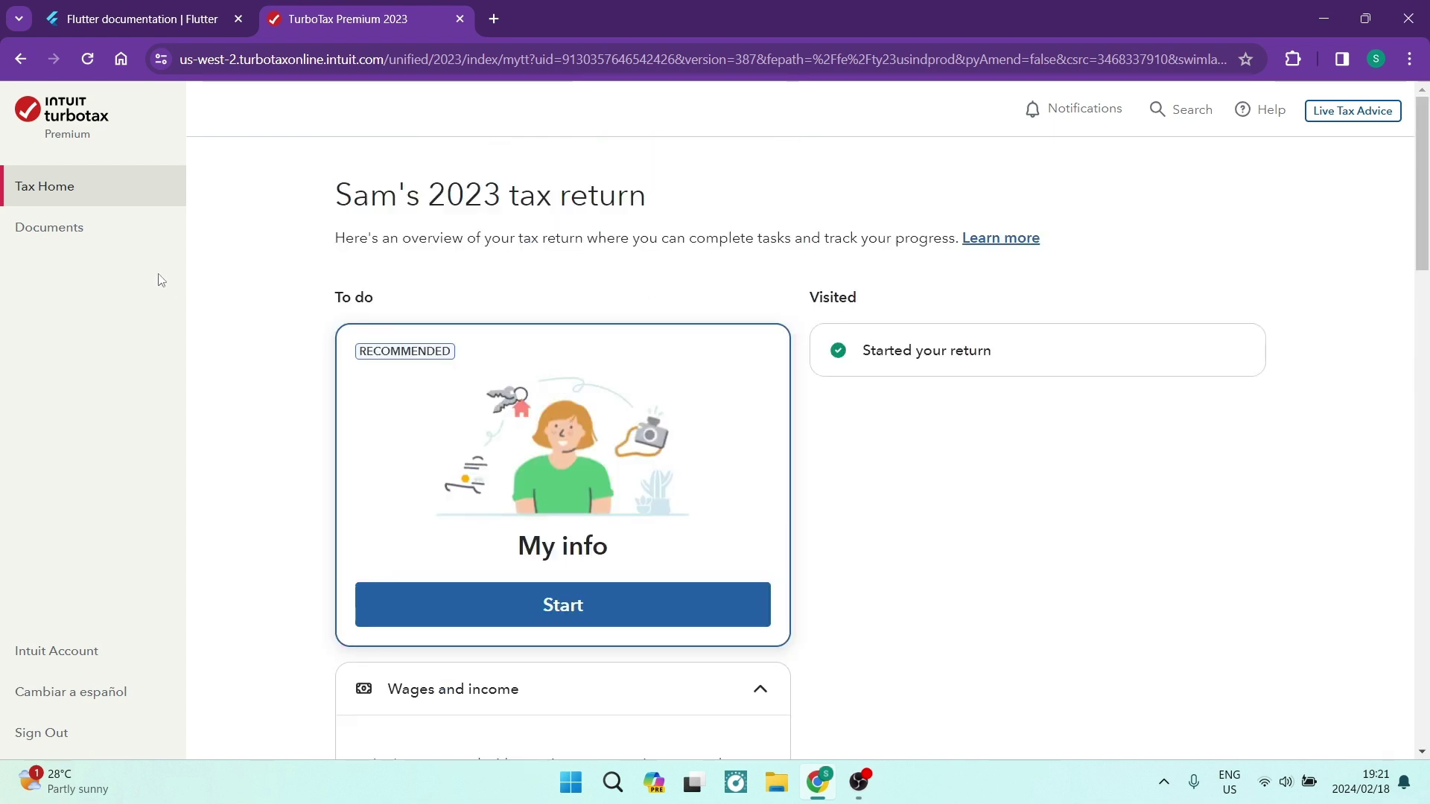
Open Documents from the sidebar, showing the empty 2023 MyDocs area, and close the Notifications panel
left_click(95, 234)
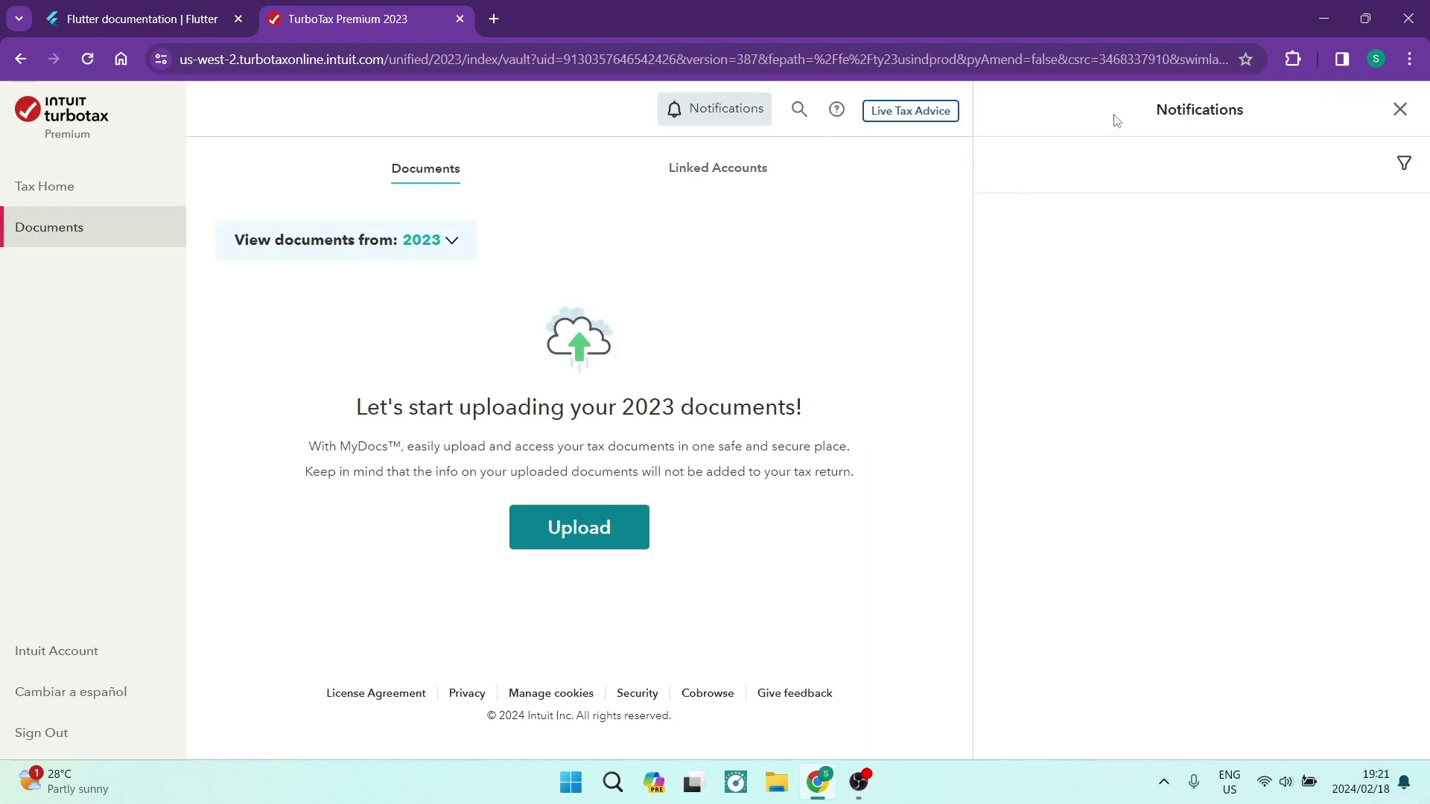
left_click(1401, 109)
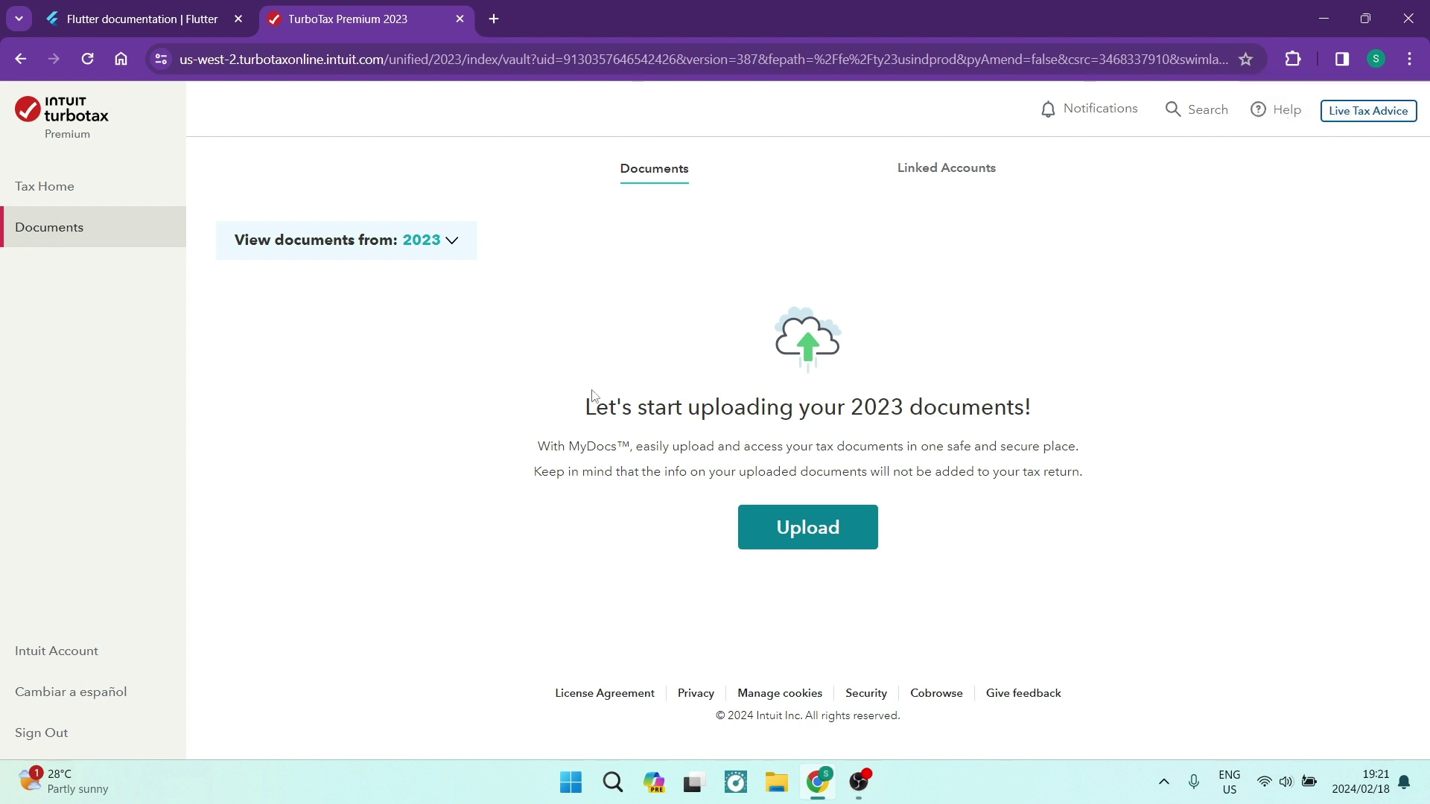
Return to Tax Home and look over the 2023 return, with My info still recommended
left_click(49, 185)
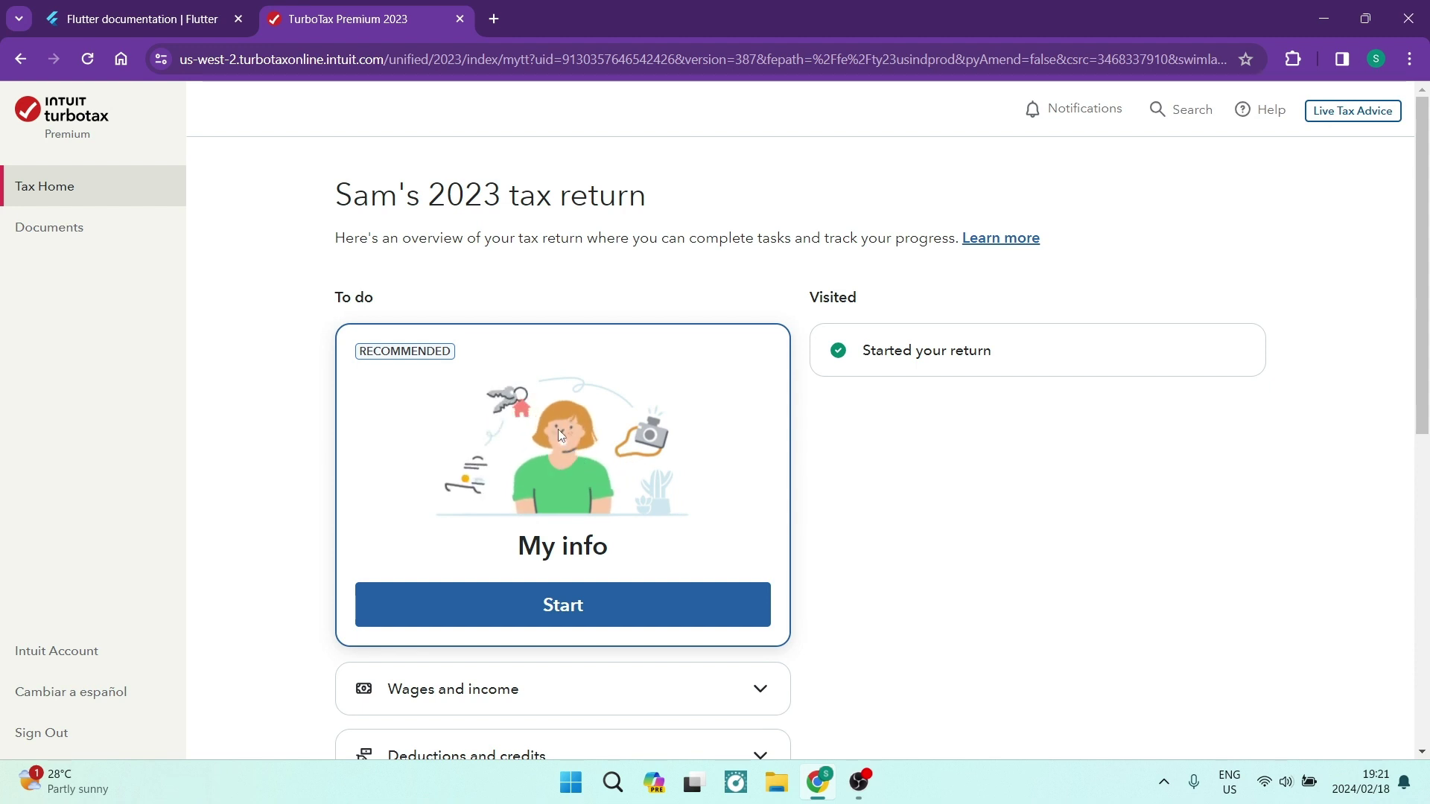
scroll(559, 432, "down", 7)
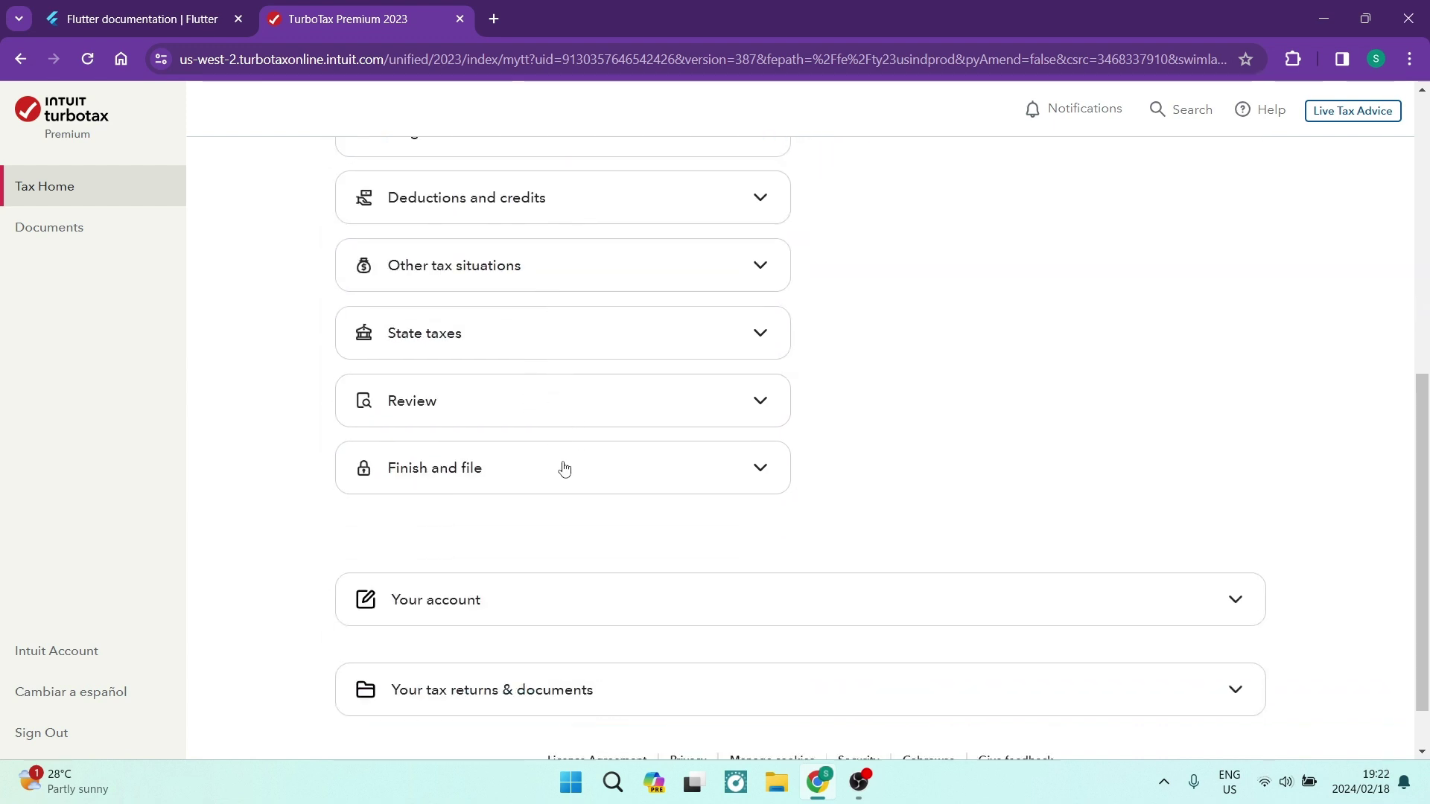
scroll(564, 468, "up", 7)
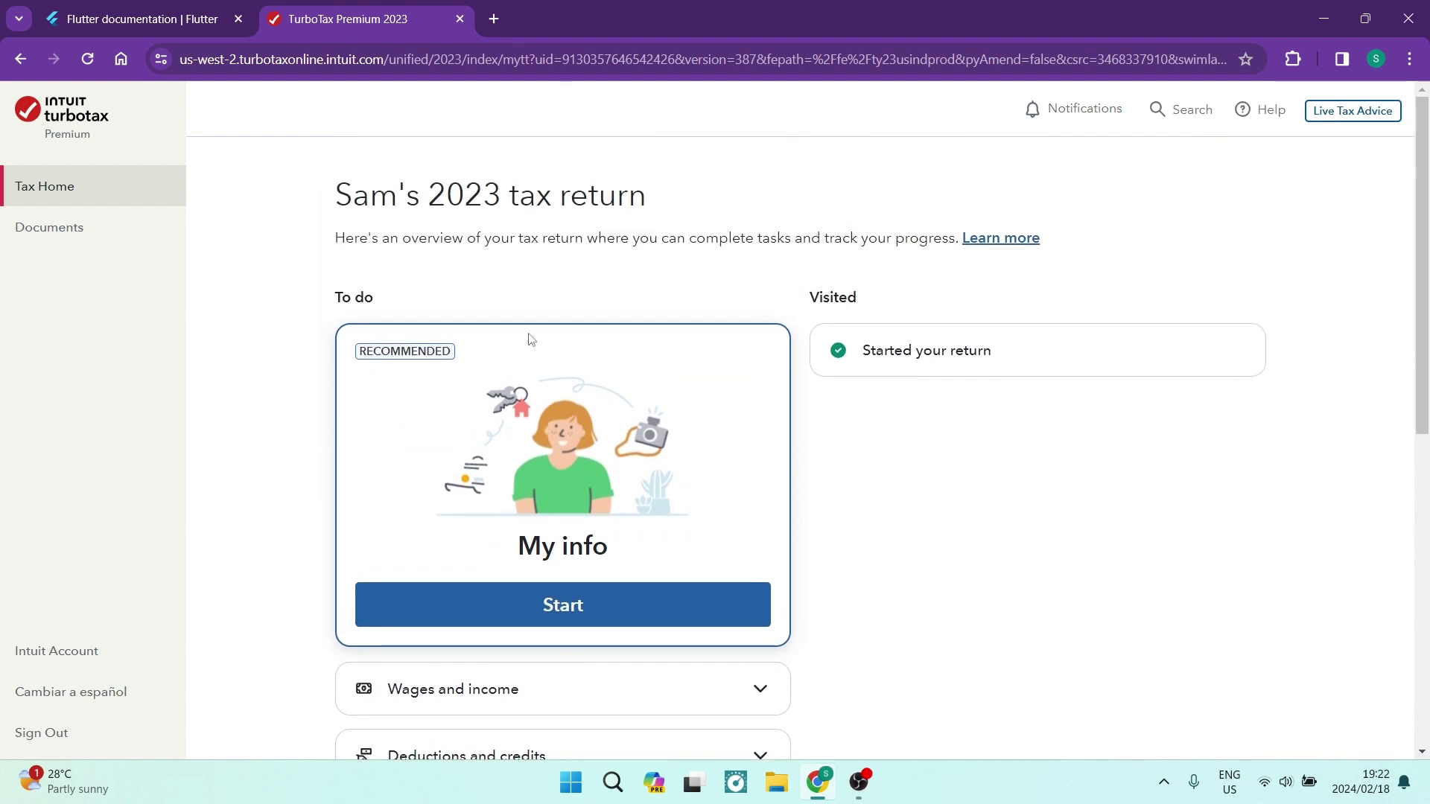